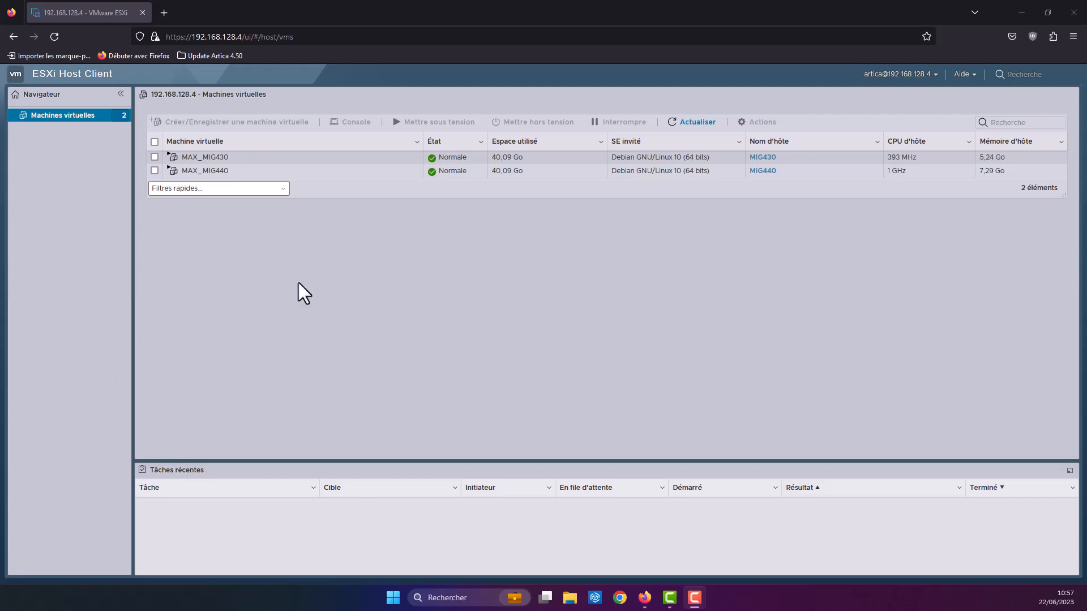
Step: Open MAX_MIG430's in-browser console, reloading the ESXi page after the first attempt fails
left_click(204, 162)
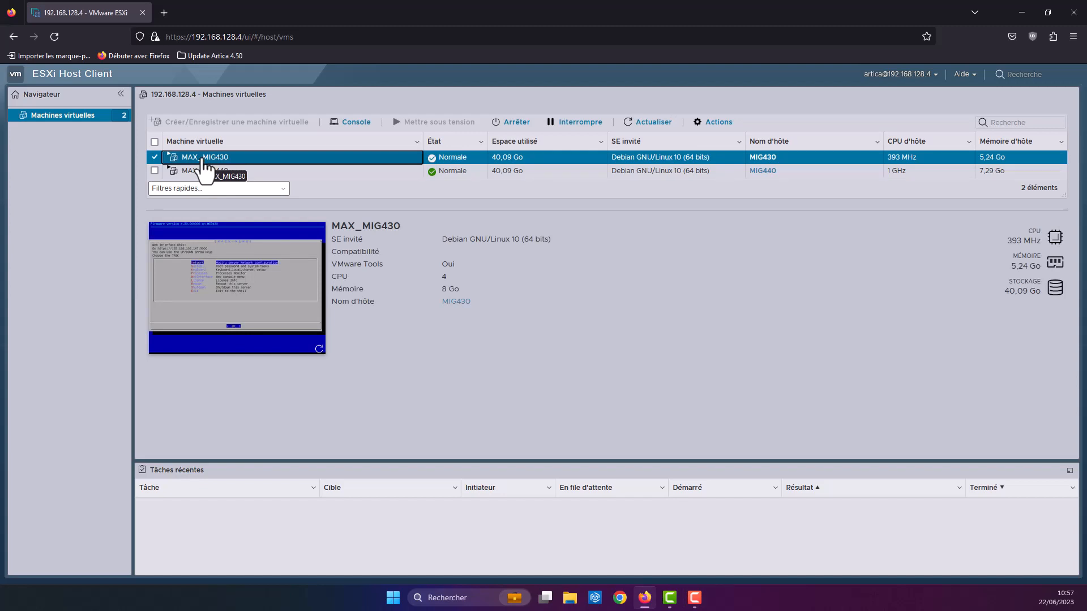
left_click(354, 122)
left_click(364, 154)
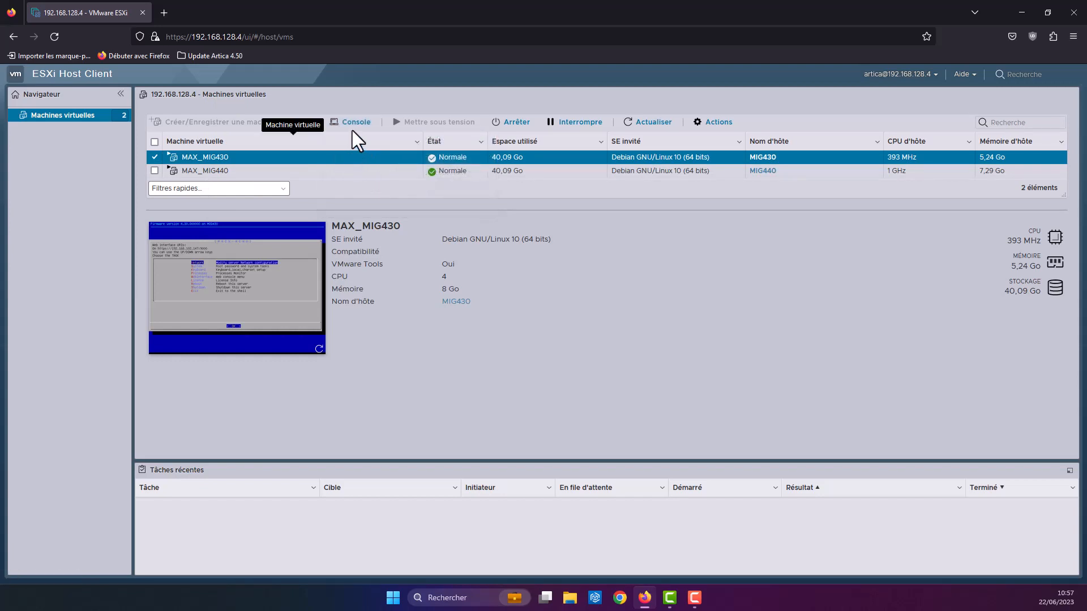
left_click(362, 134)
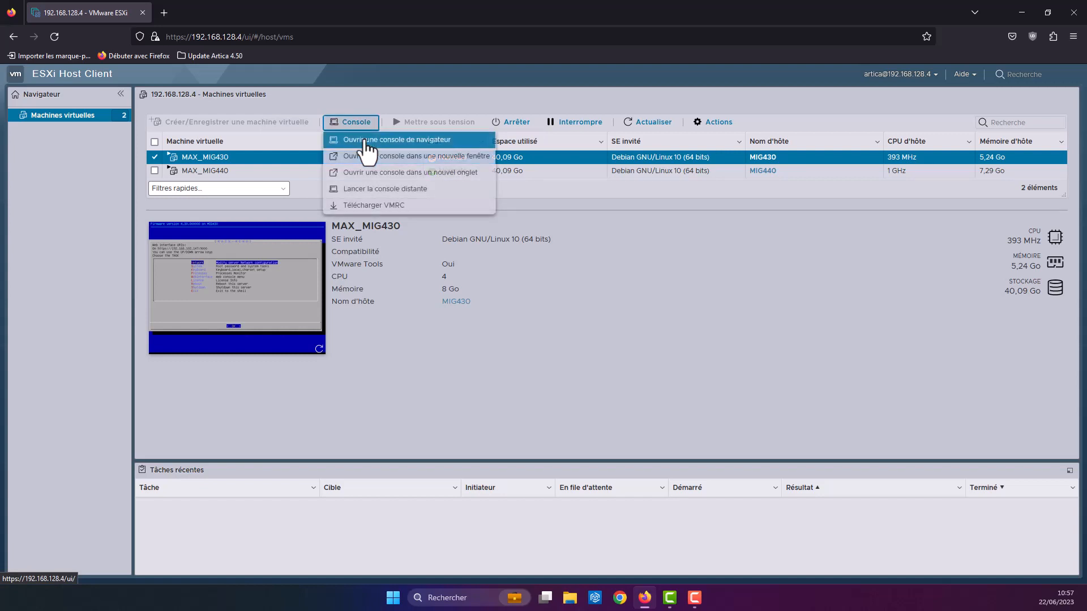
left_click(367, 142)
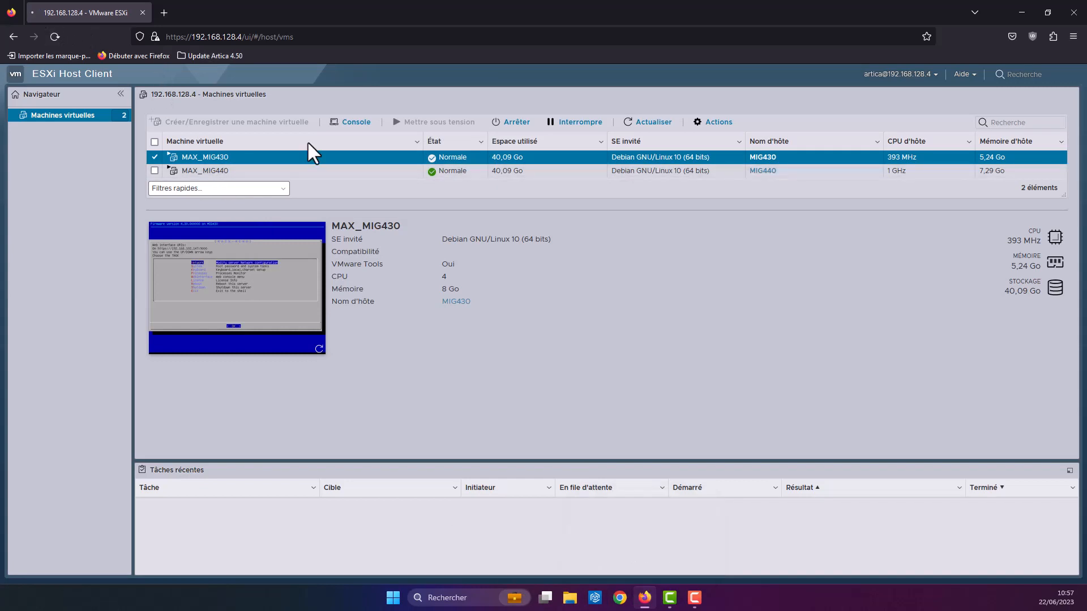
key("F5")
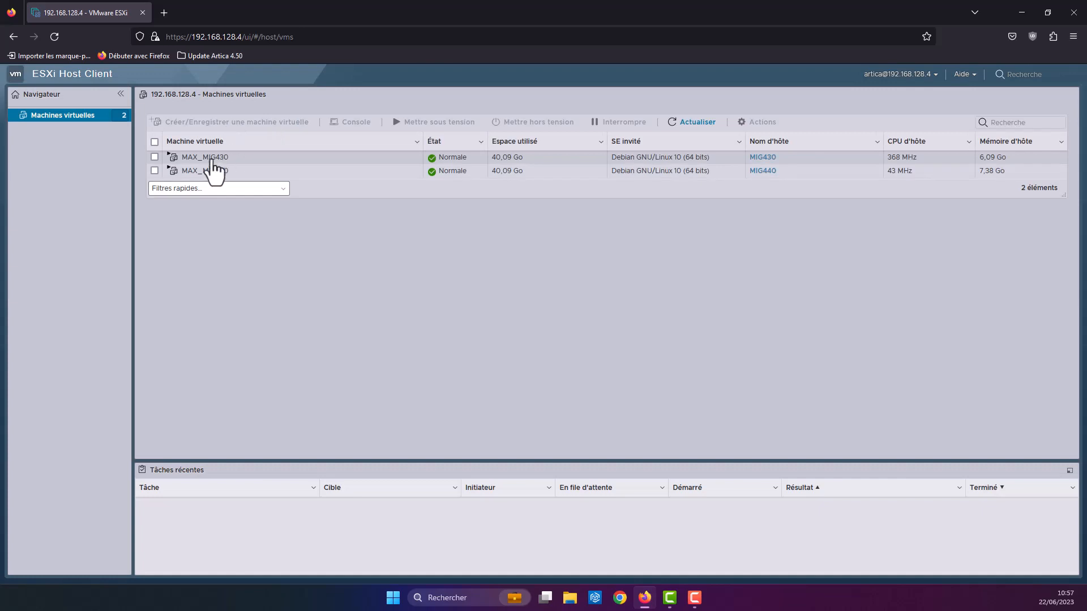
left_click(212, 159)
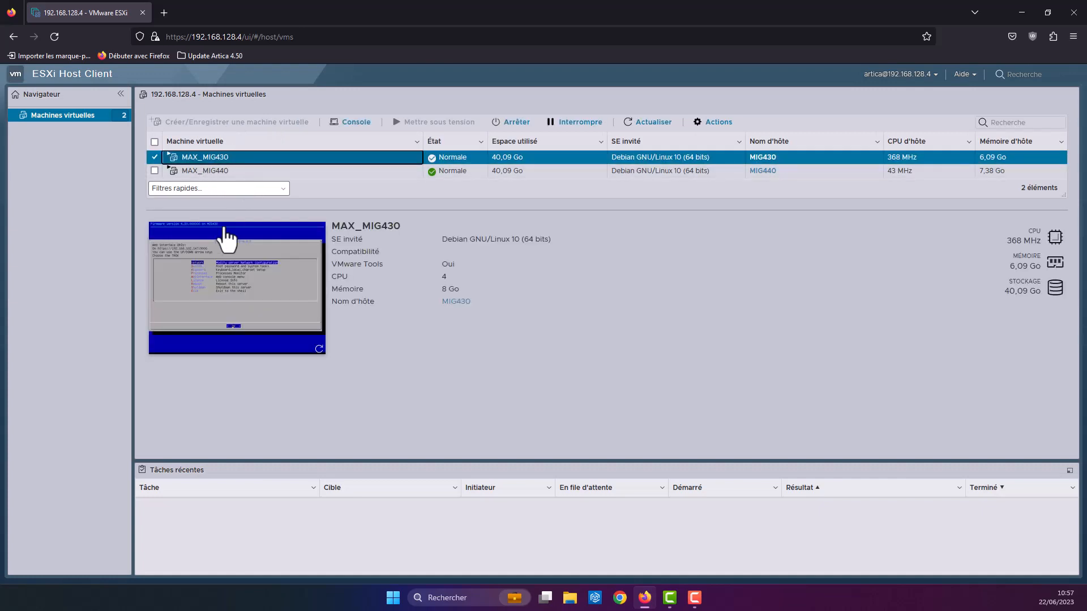
left_click(354, 122)
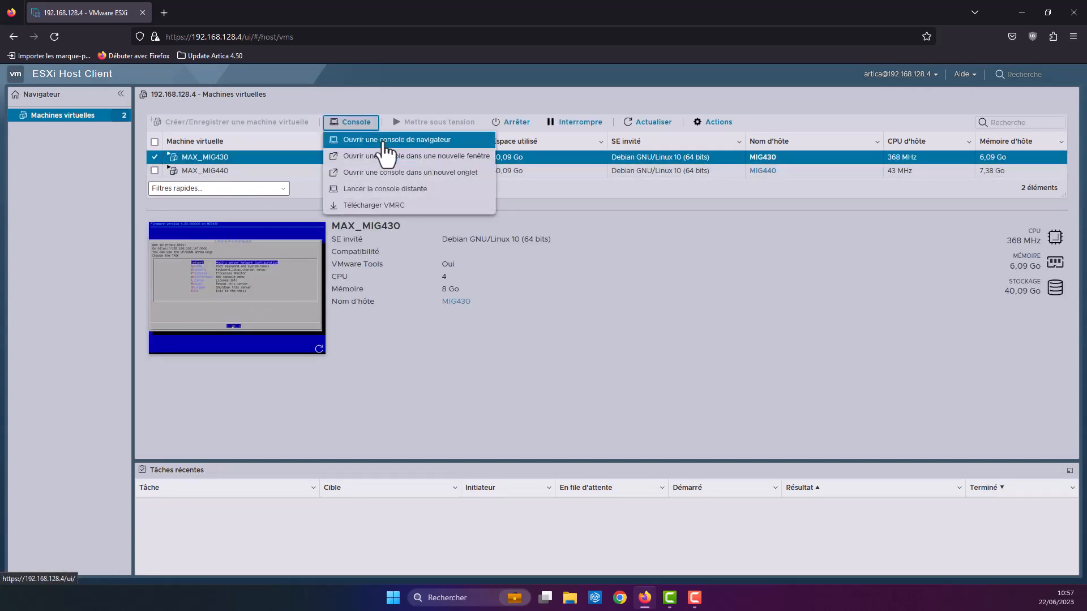
left_click(383, 140)
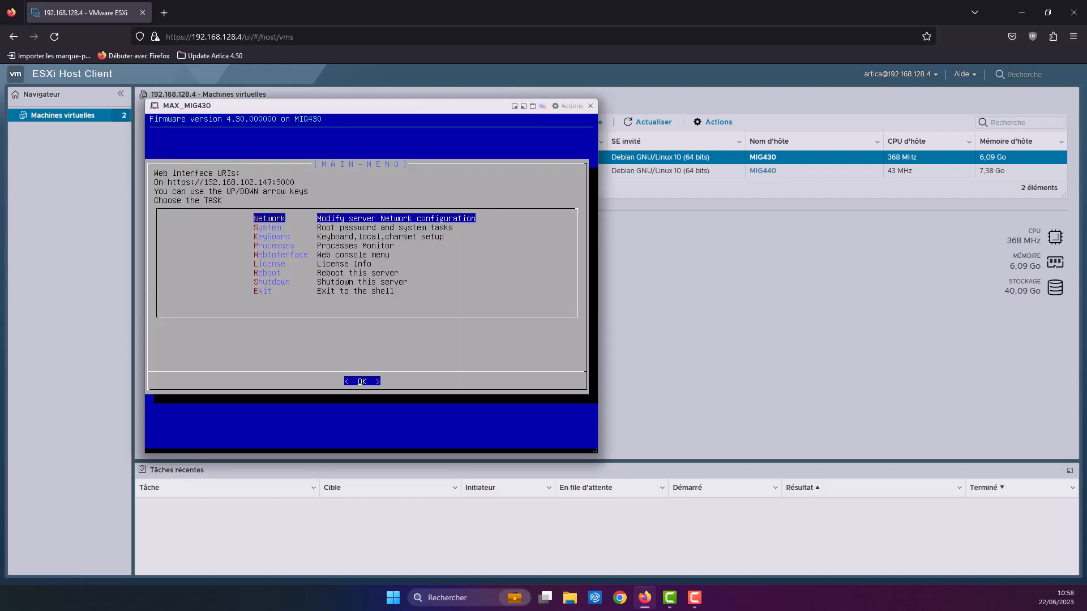
left_click(589, 105)
Step: Load 192.168.102.147:9000 in a new browser tab
key("ctrl+t")
left_click(182, 34)
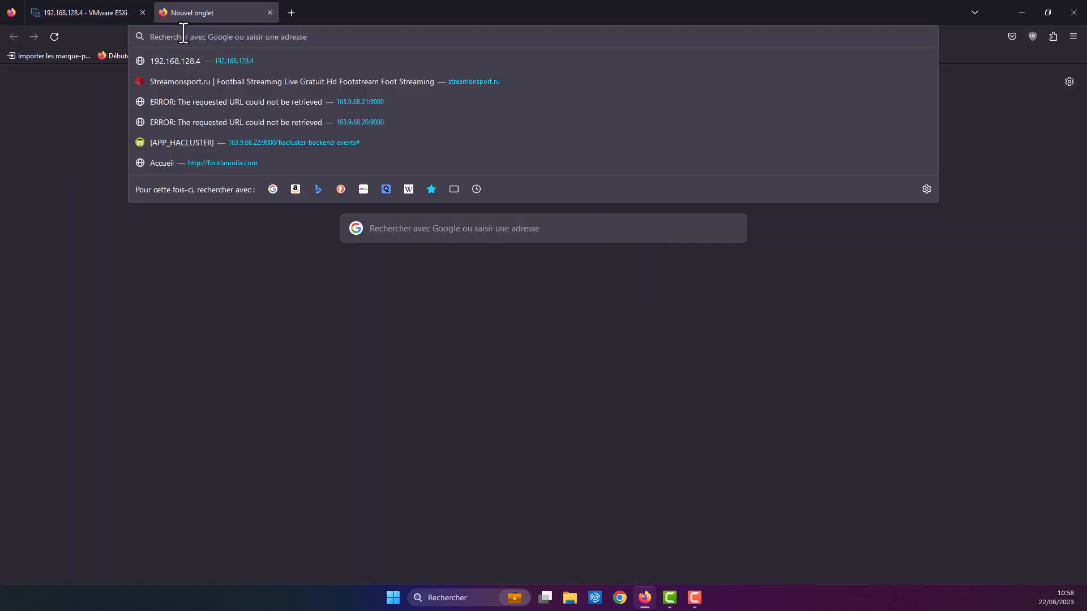
type("192.168.1")
type("02.147")
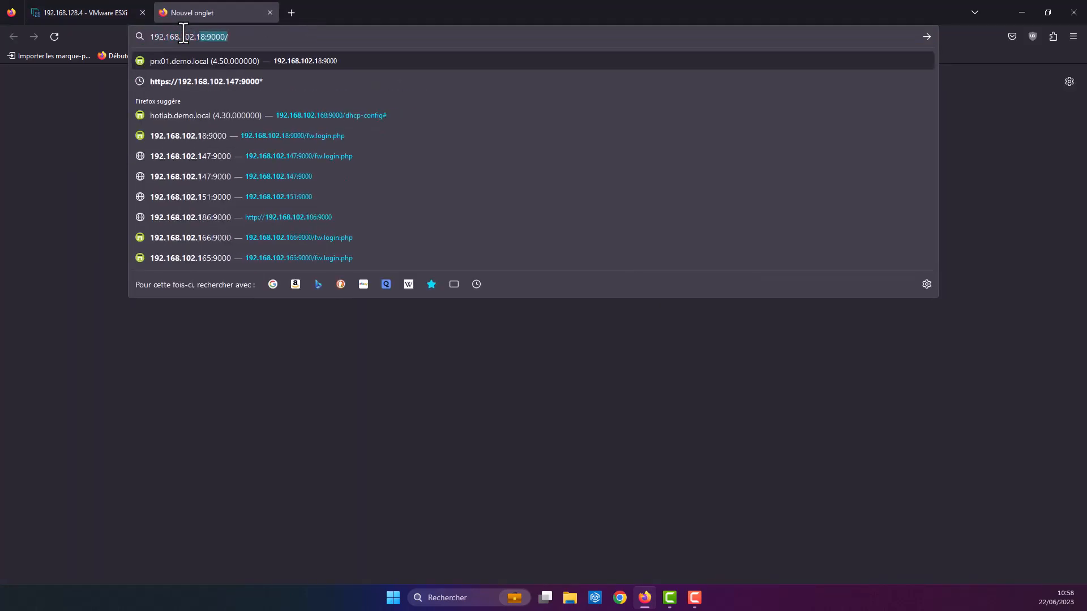
type(":9000")
key("Return")
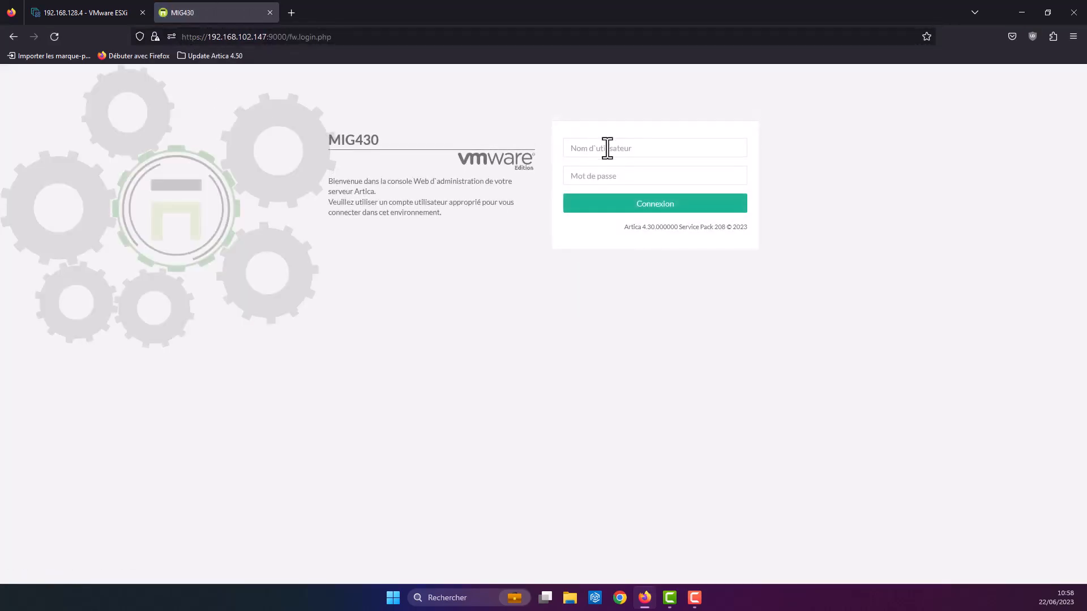
Step: Log in with the administrator username and password, declining to save the password
left_click(607, 147)
type("Manager")
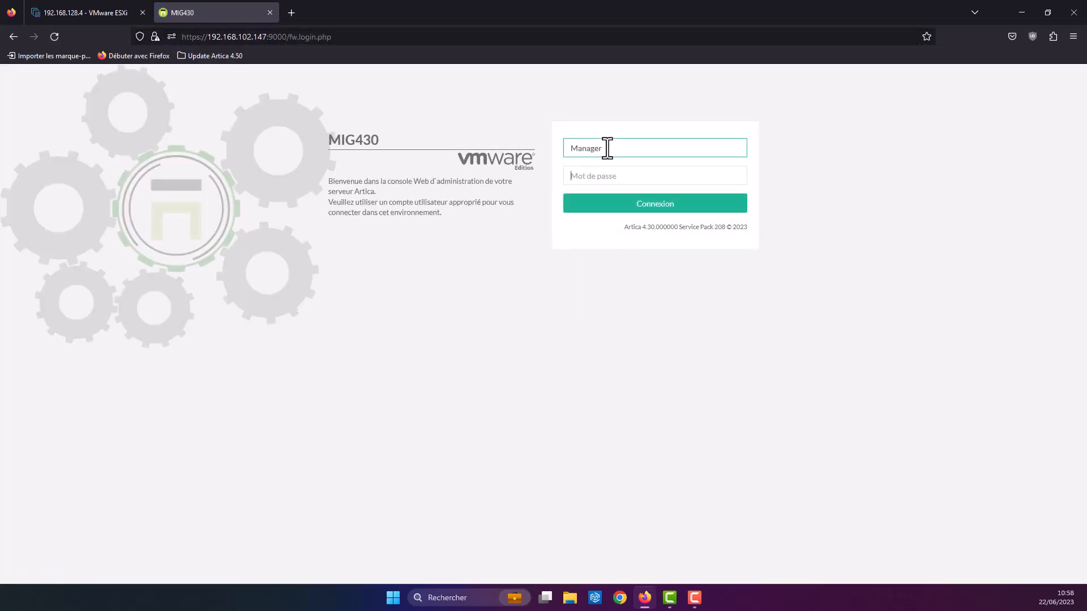
key("Tab")
type("******")
key("Return")
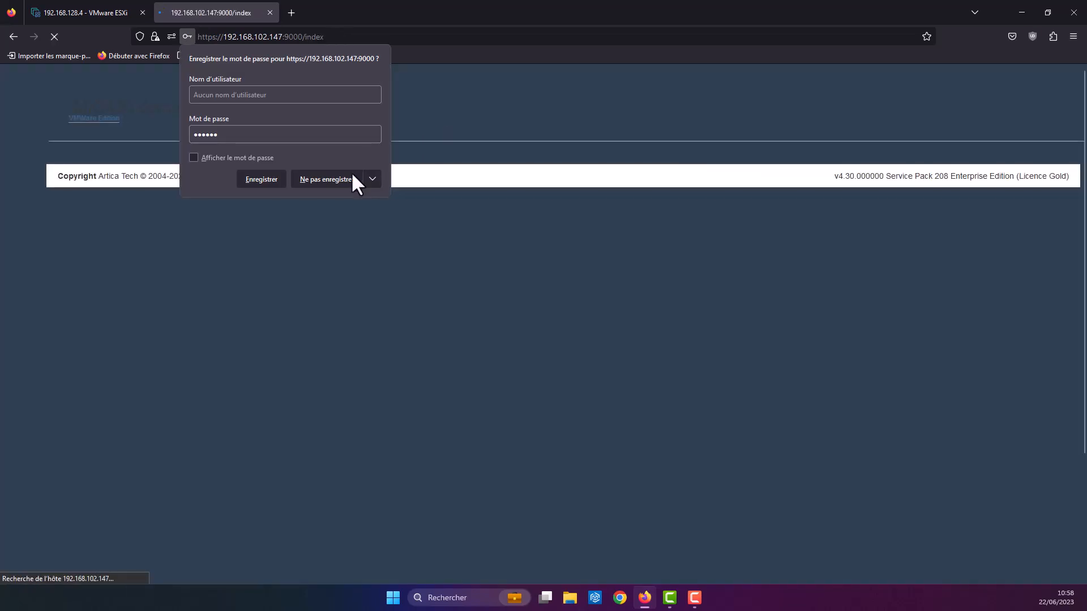
left_click(344, 180)
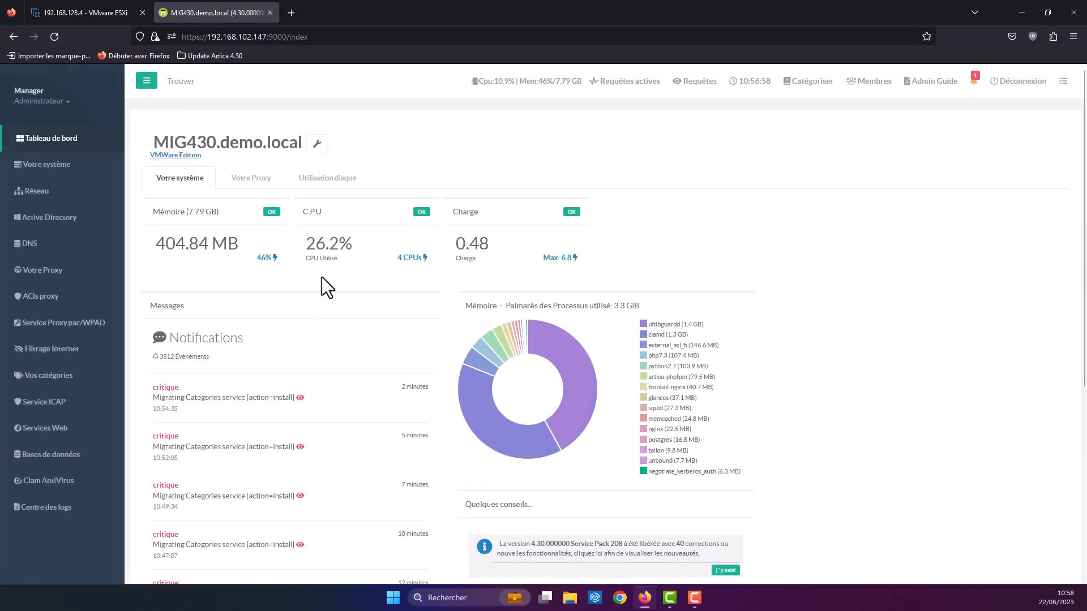
Step: Open Mise à jour under Votre système and highlight the installed and official 4.30 SP208 versions
left_click(73, 171)
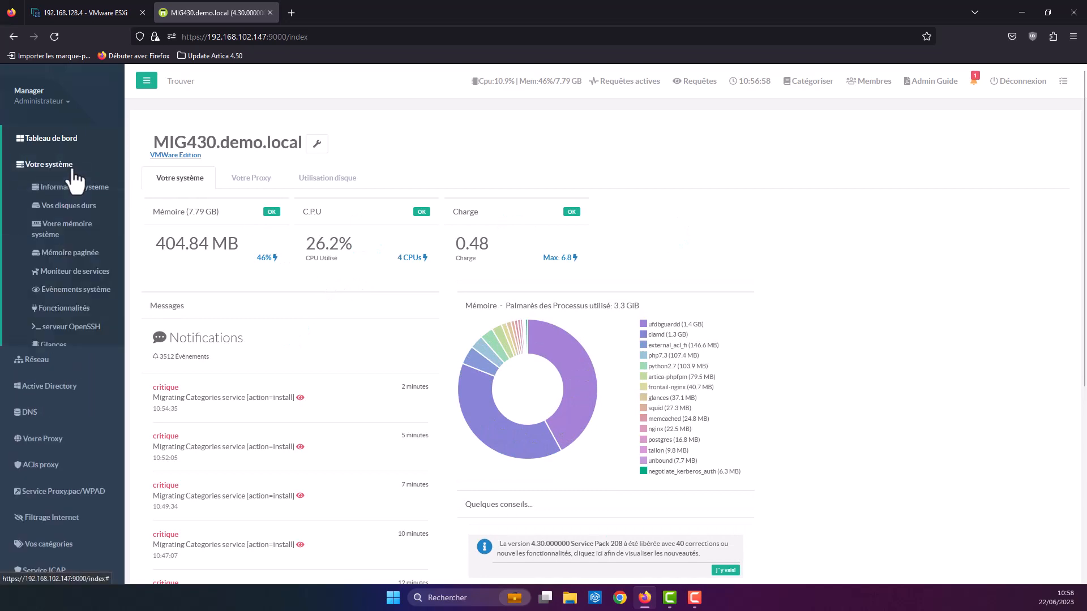
left_click(54, 437)
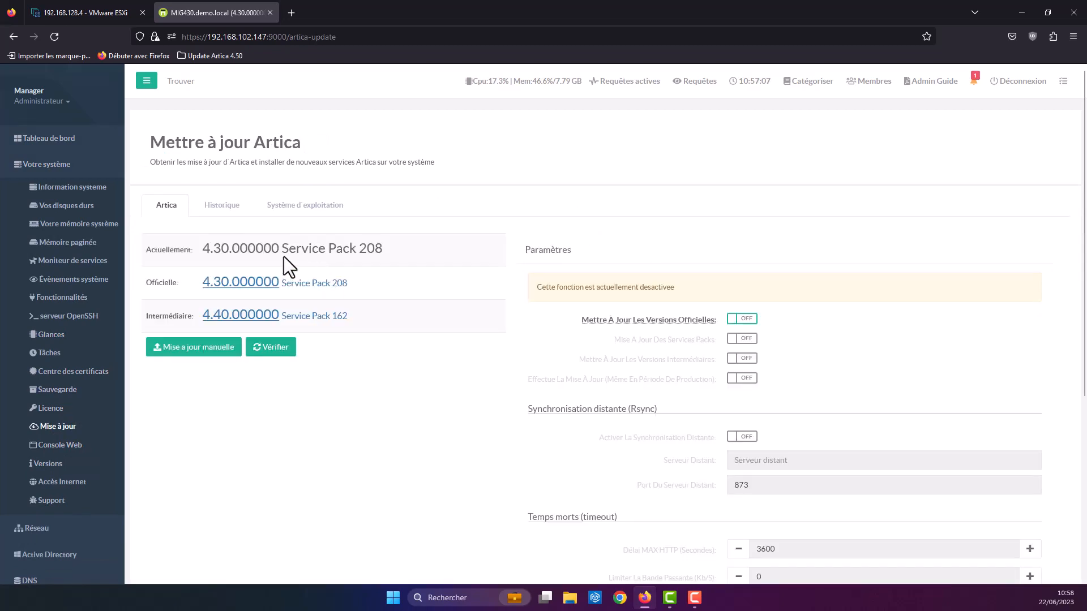
left_click_drag(148, 248, 412, 254)
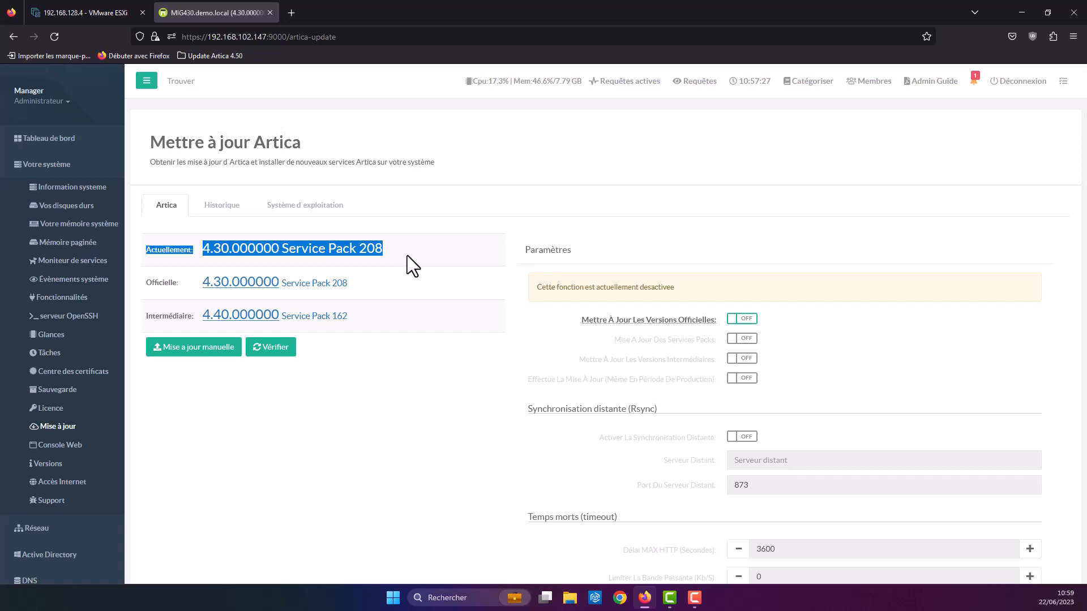
left_click_drag(141, 284, 375, 293)
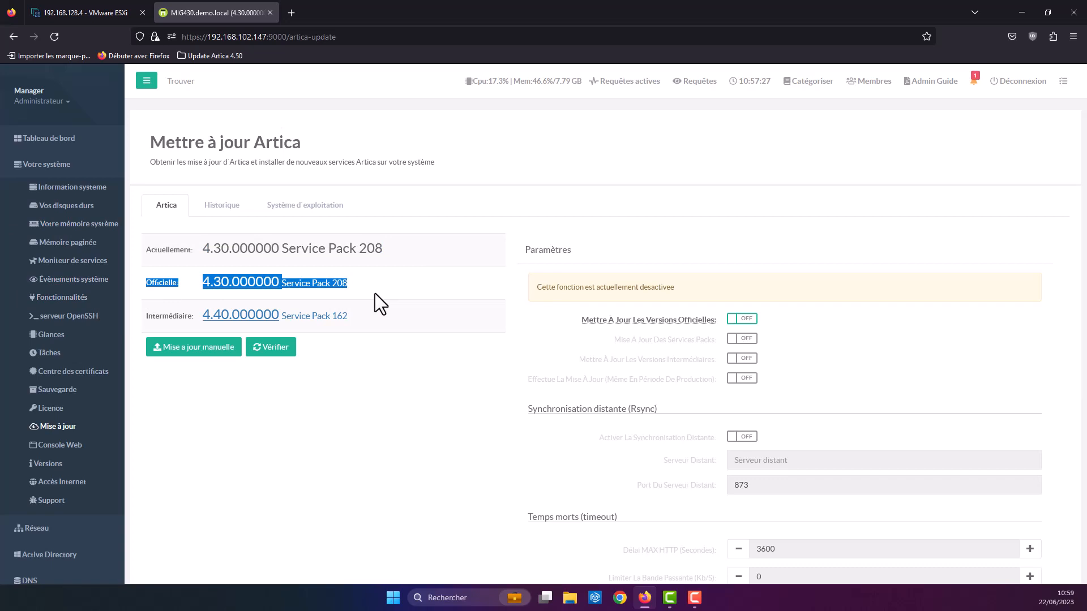
Step: Manually install ArticaP210.tgz, verify Service Pack 210, and return to the dashboard
left_click(211, 350)
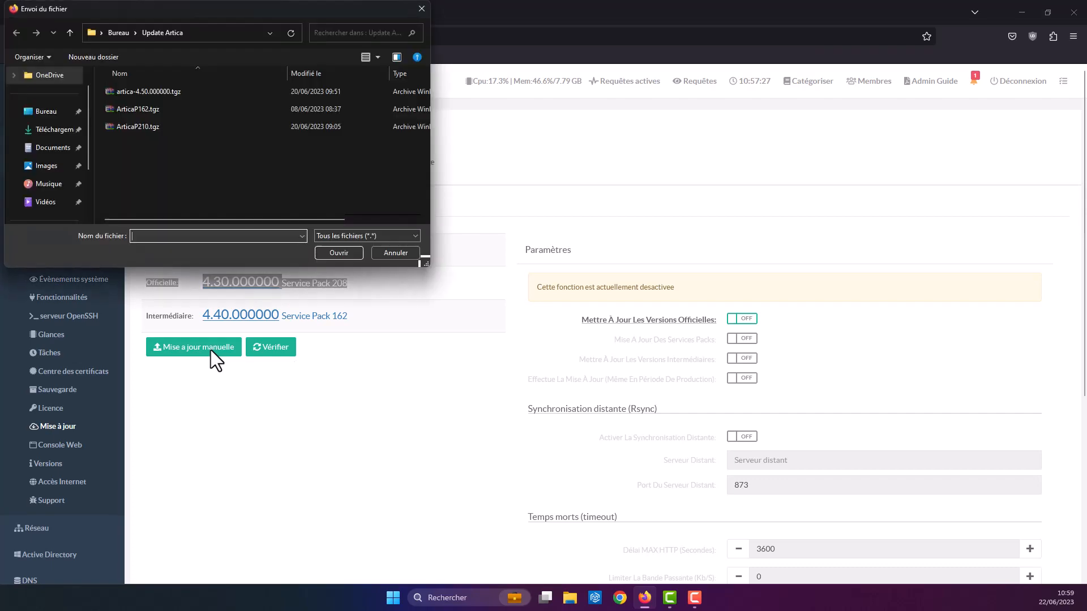
left_click(148, 126)
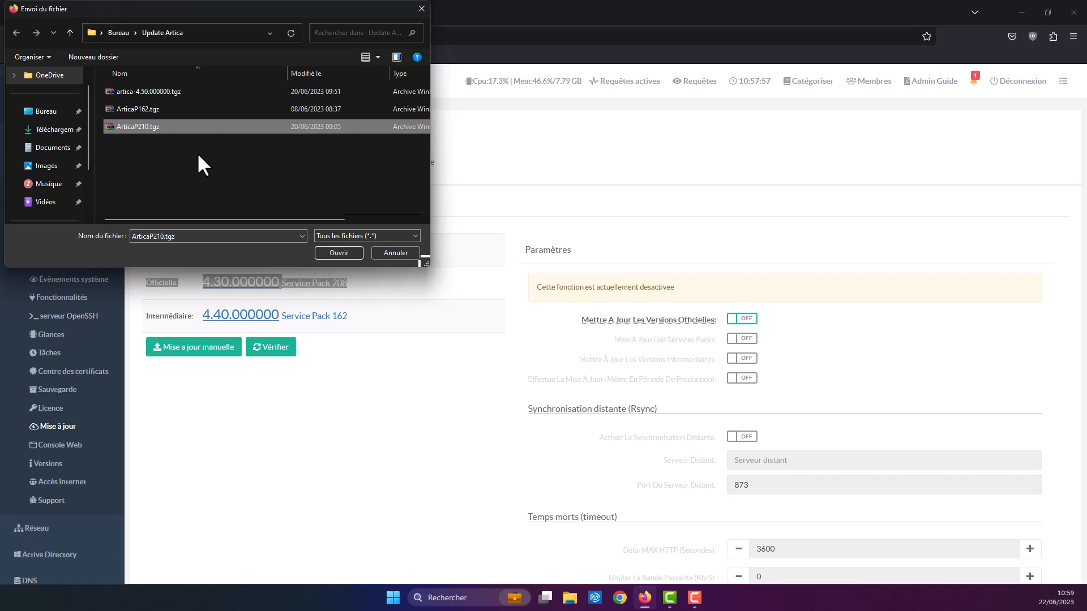
left_click(332, 255)
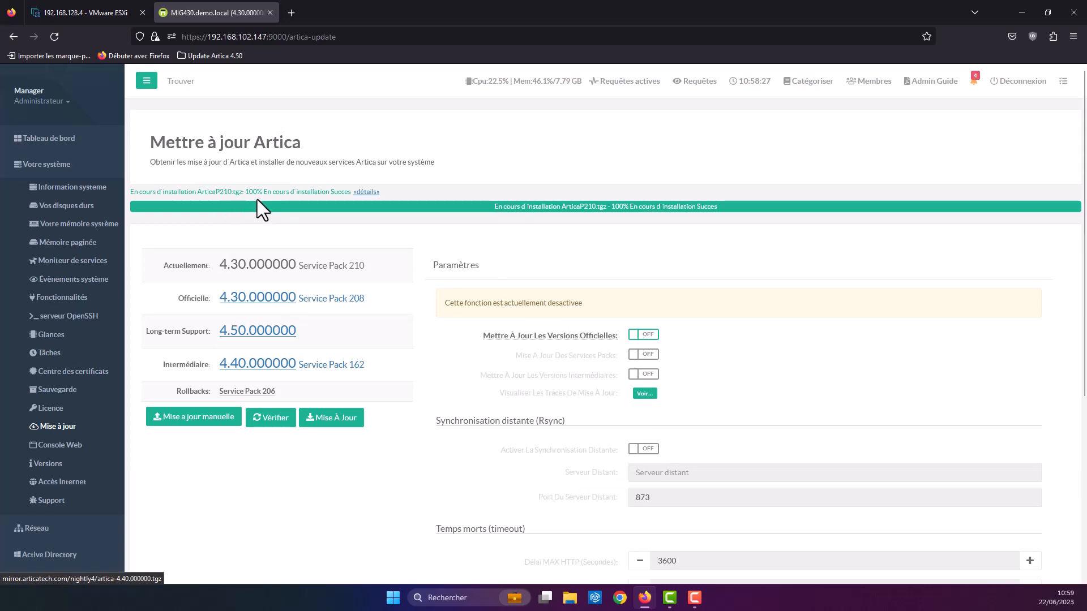
left_click_drag(162, 267, 396, 266)
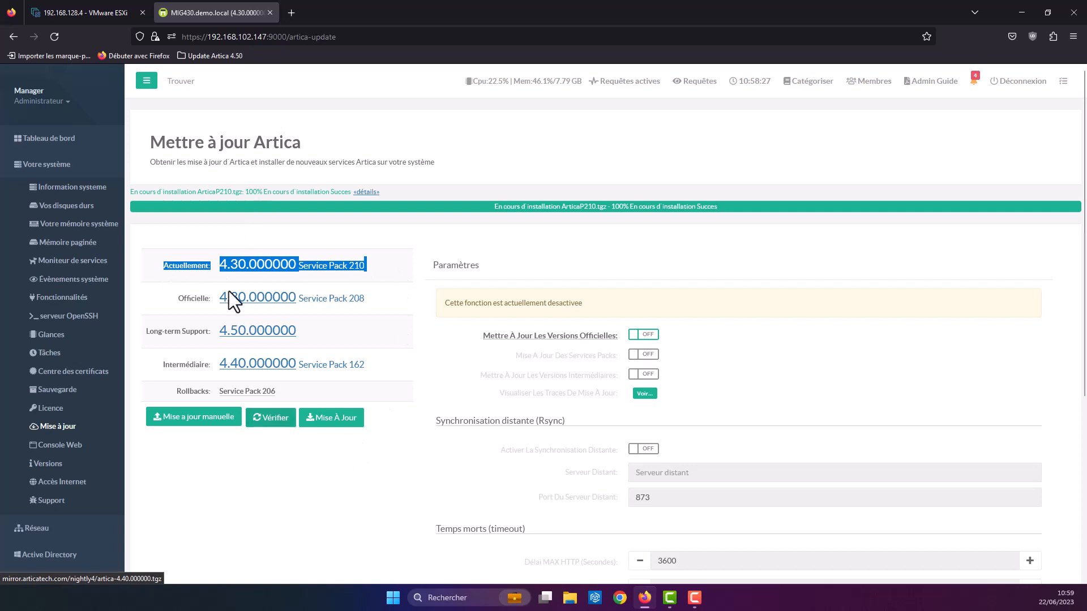
left_click(48, 139)
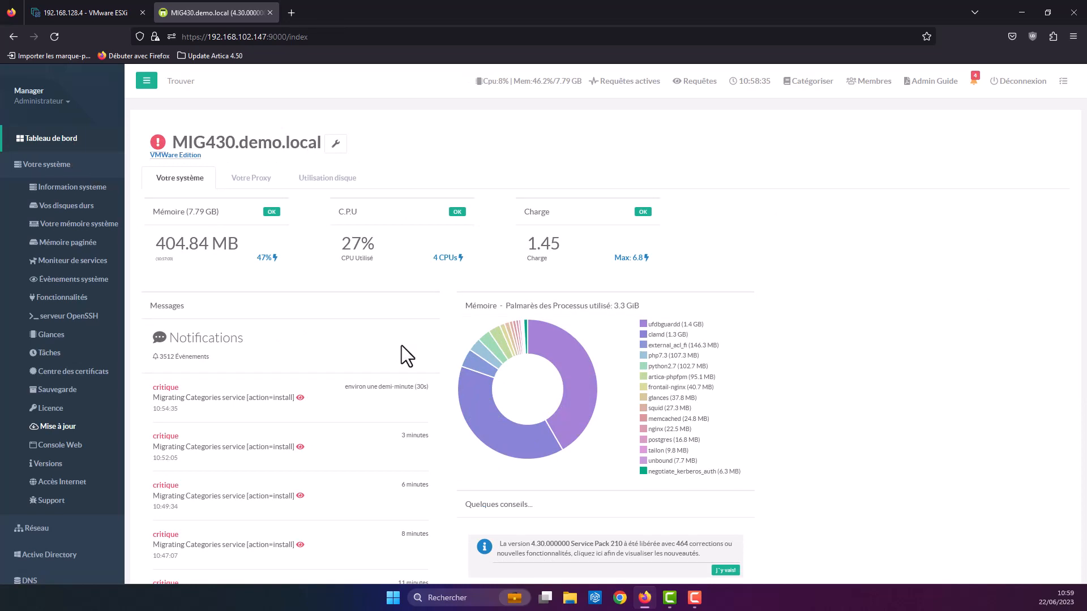
Step: Permanently hide the Service Pack 210 notice and recheck the three remaining alerts
left_click(973, 87)
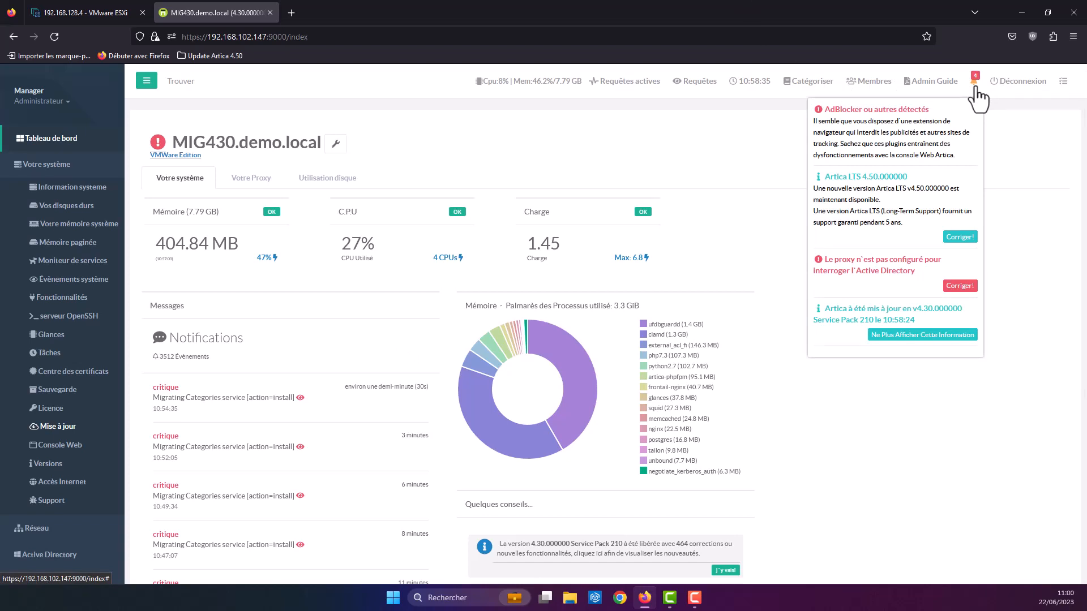
left_click(902, 338)
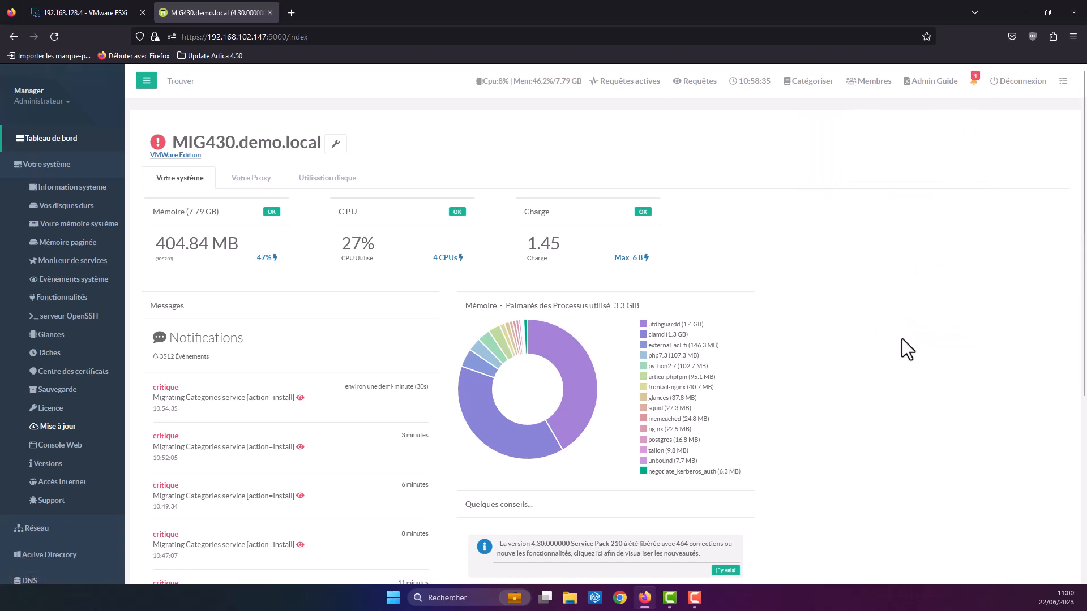
left_click(973, 84)
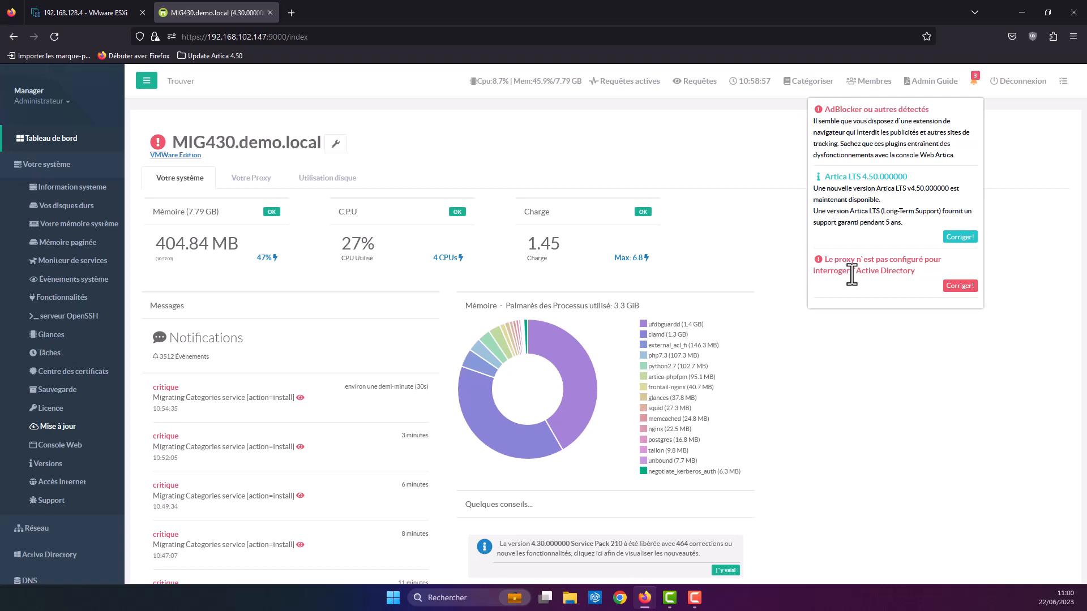
left_click(953, 288)
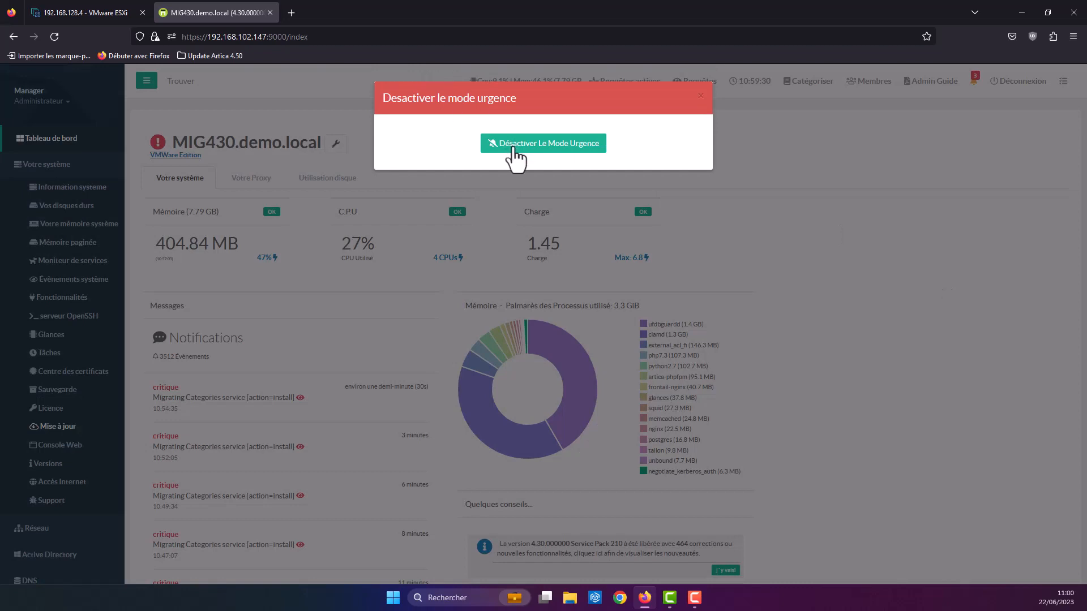
left_click(514, 147)
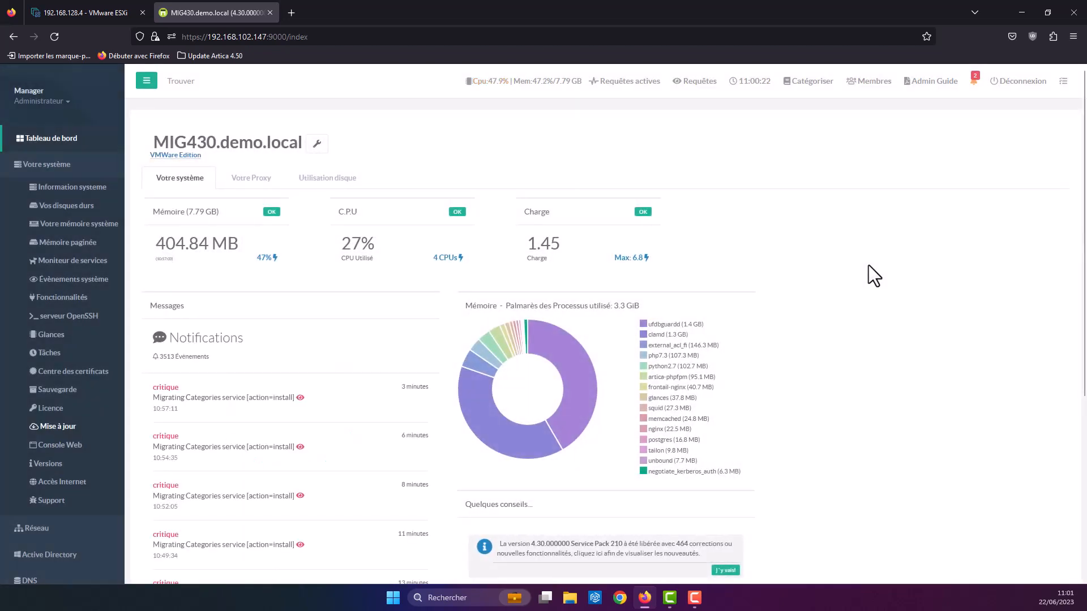
Step: From the notifications, open the Artica LTS 4.50.000000 upgrade offer with Corriger!
left_click(974, 89)
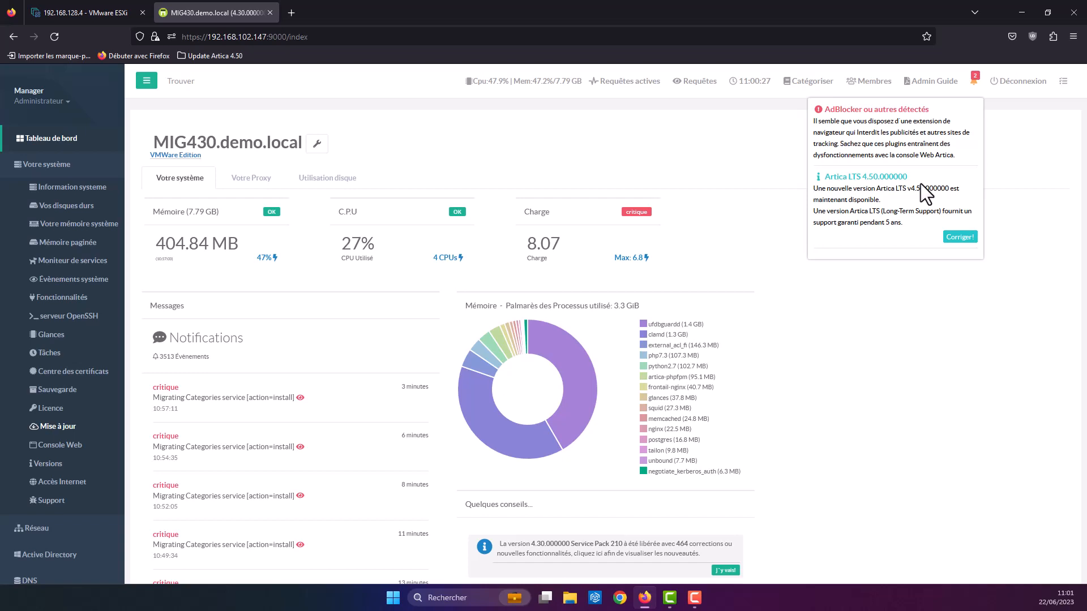
left_click(960, 238)
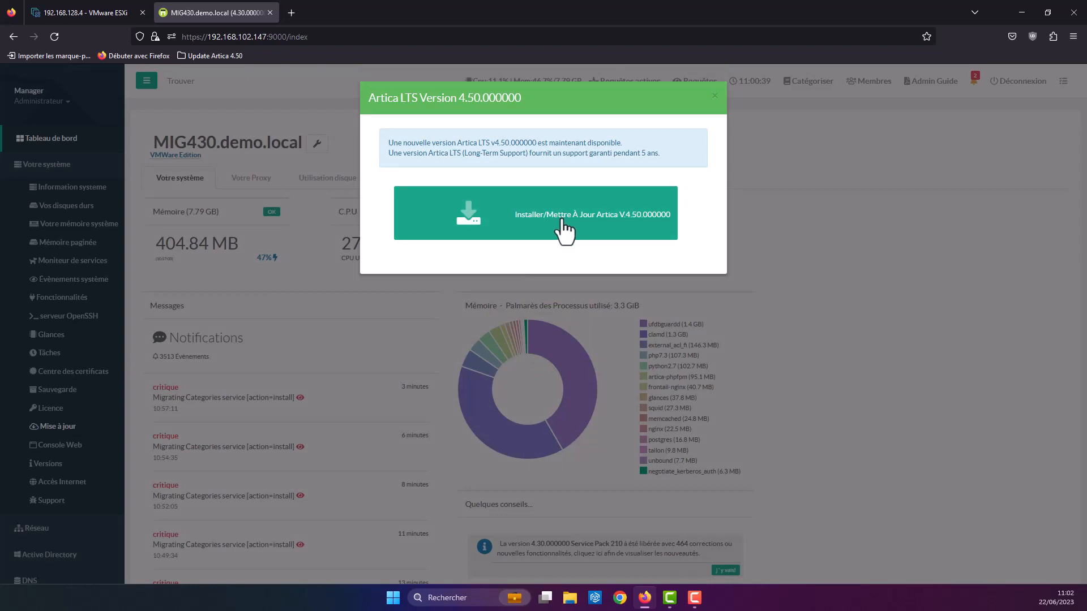
Step: Launch the Artica v4.50.000000 installation and wait for the progress bar to finish
left_click(563, 221)
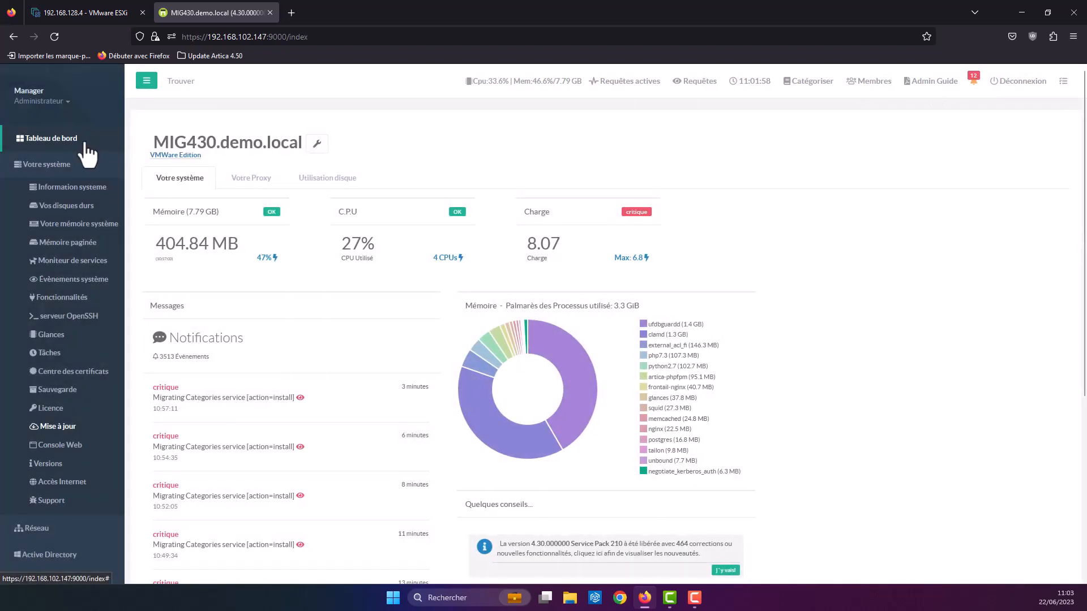
Step: Confirm LTS 4.50.000000 on the update page, then return to the v4.50 dashboard
left_click(82, 148)
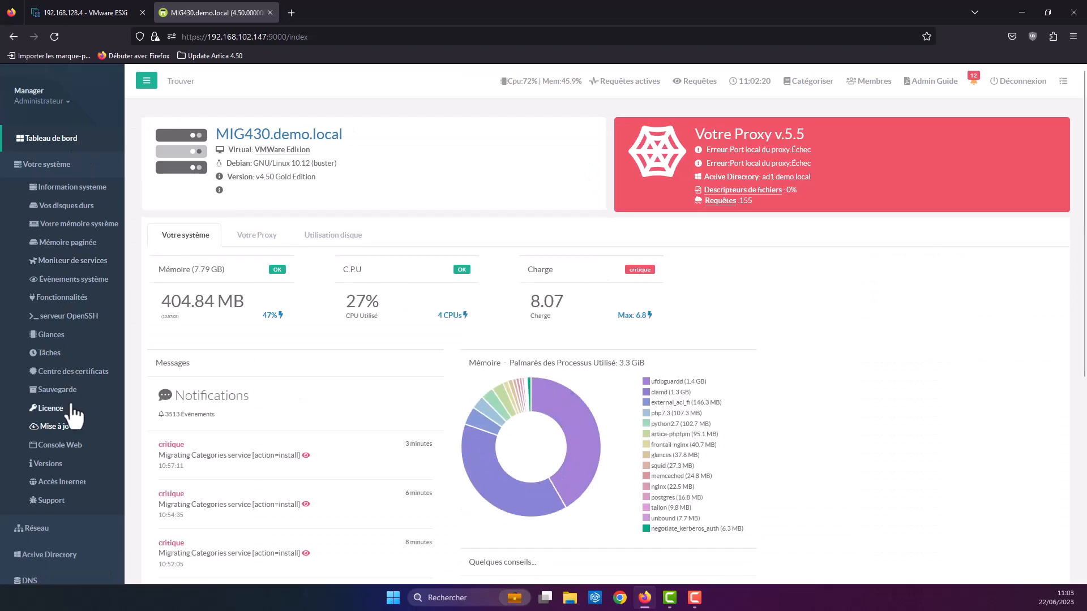
left_click(69, 428)
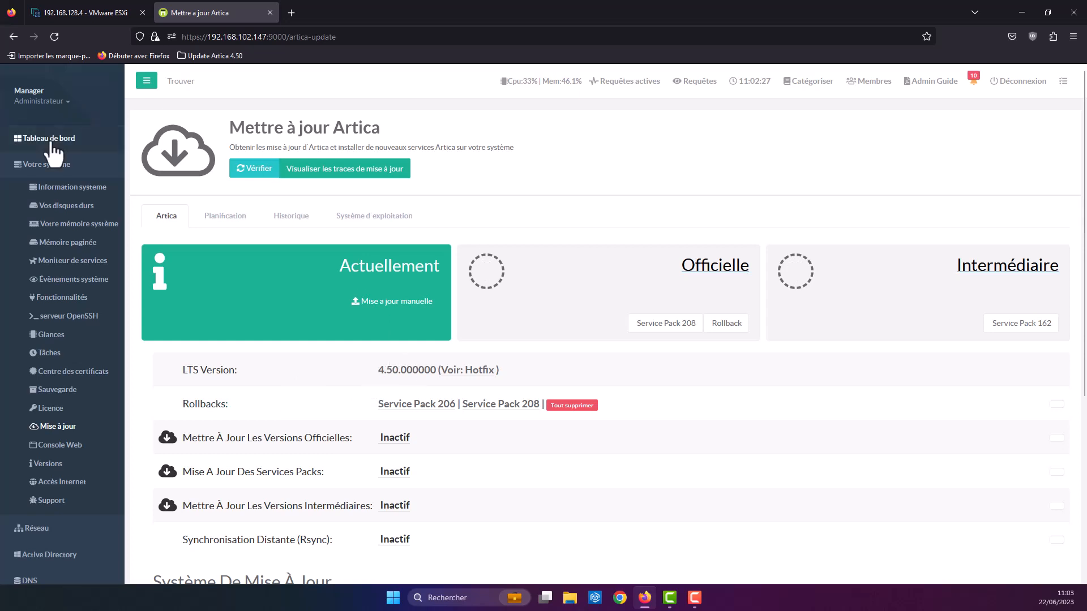
left_click(23, 141)
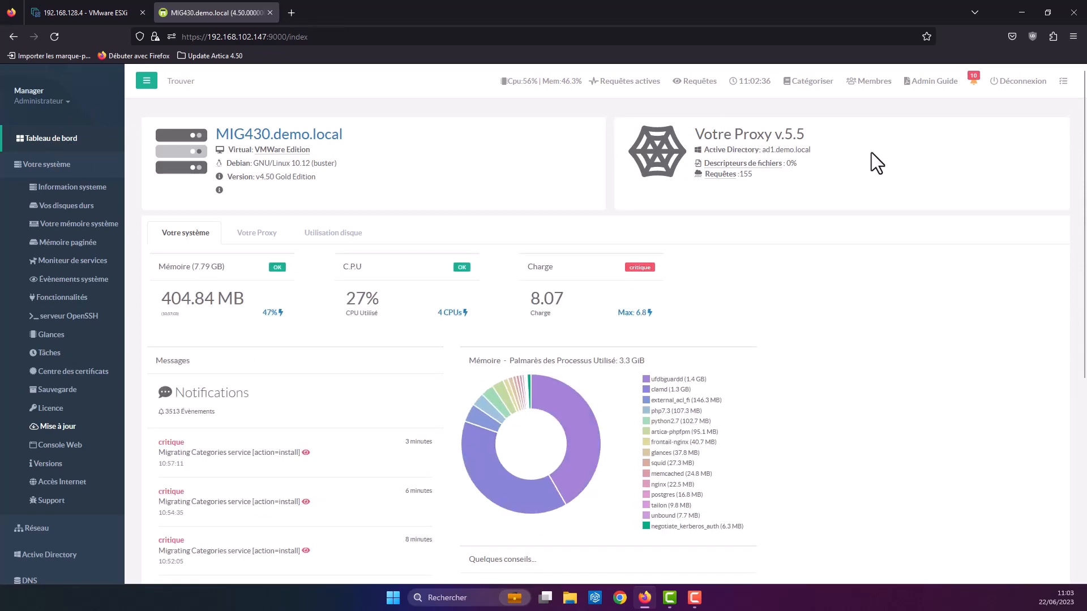
Step: Apply the Gestionnaire de démarrage settings from its new-feature notification
left_click(972, 86)
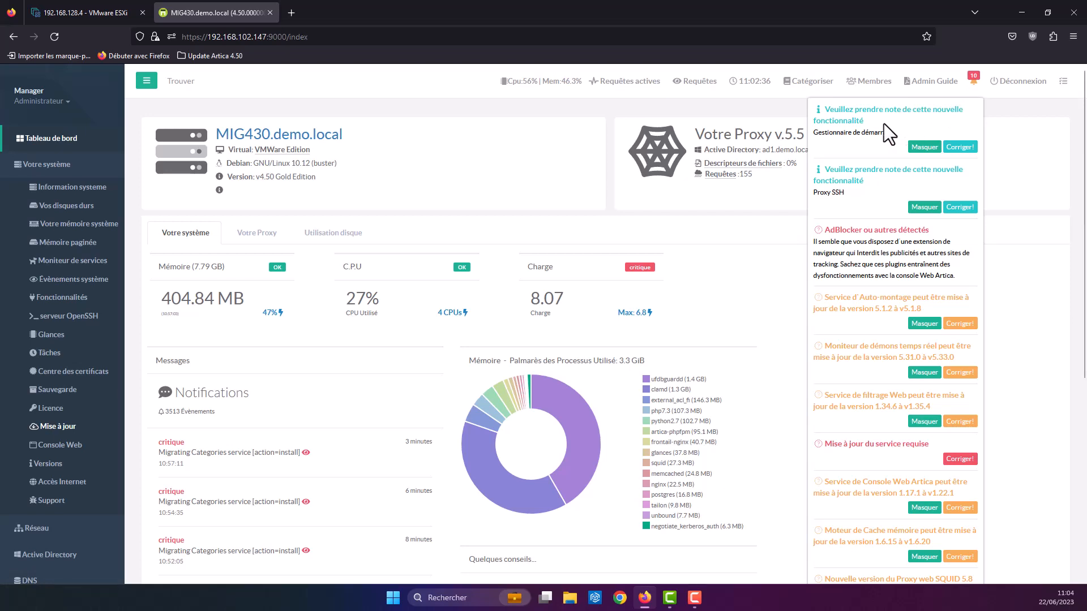
left_click(960, 146)
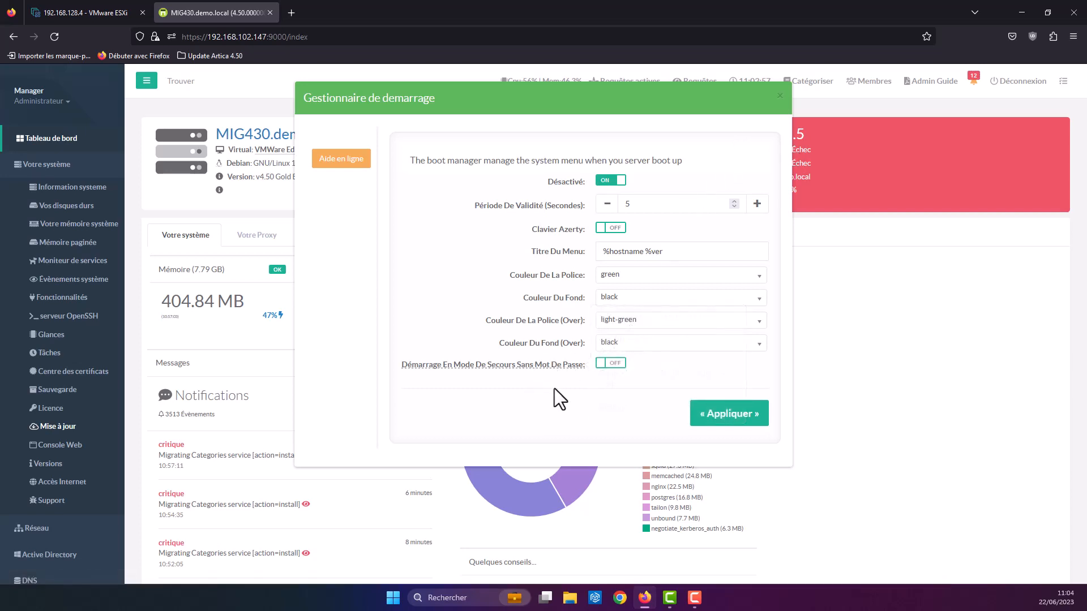
left_click(693, 411)
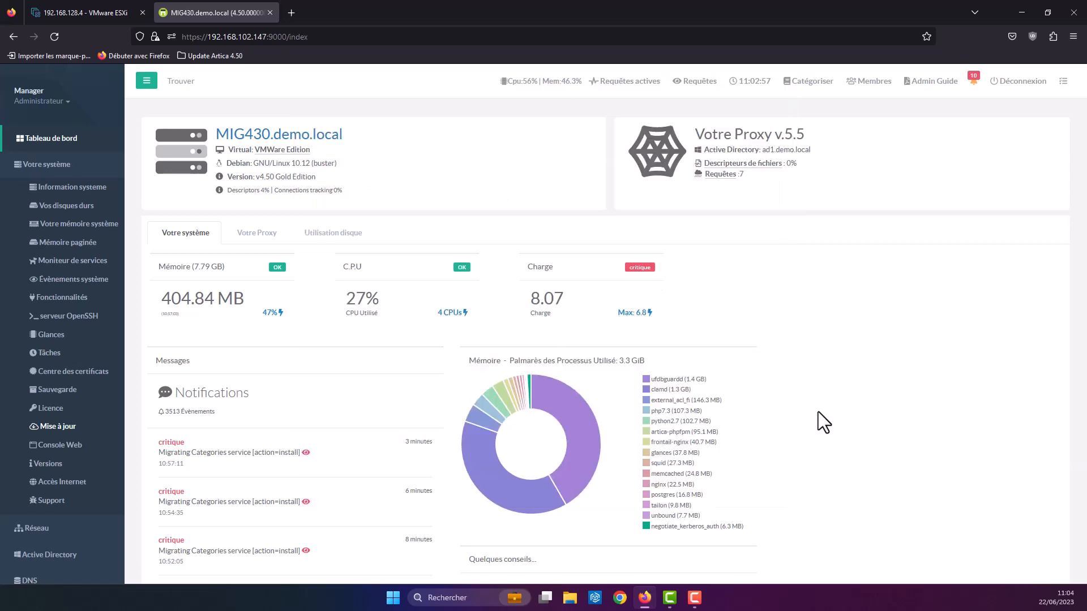
Step: Read and close the Proxy SSH feature note from the notifications
left_click(973, 80)
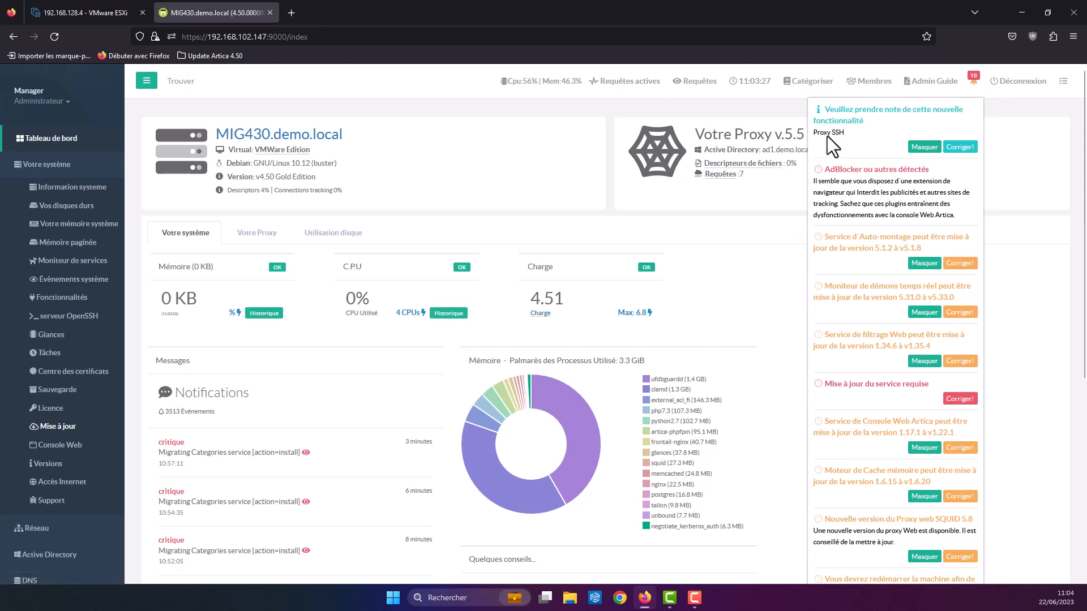
left_click(960, 146)
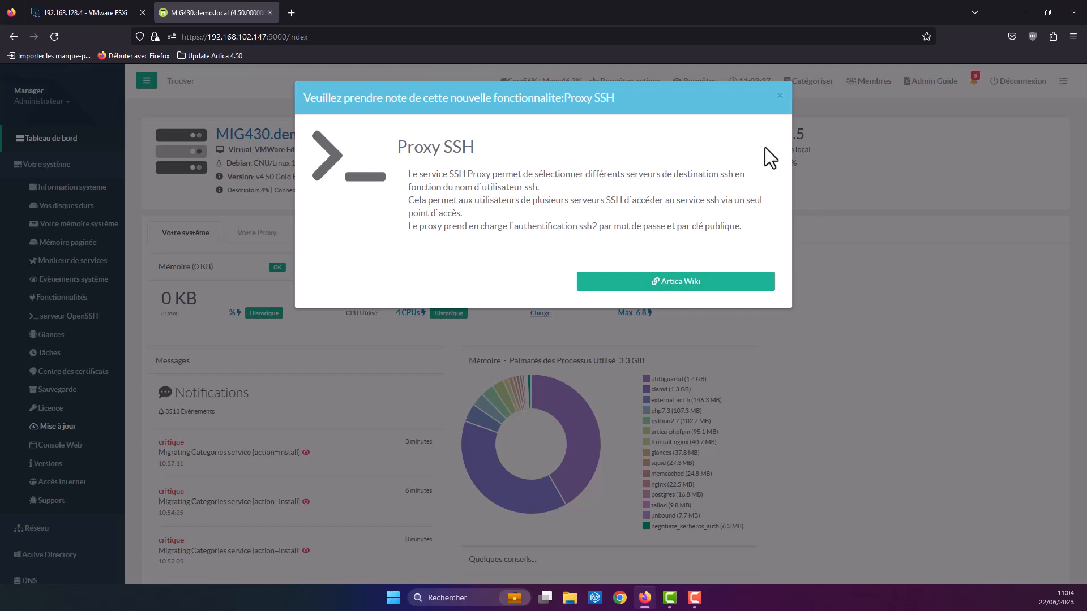
left_click(780, 98)
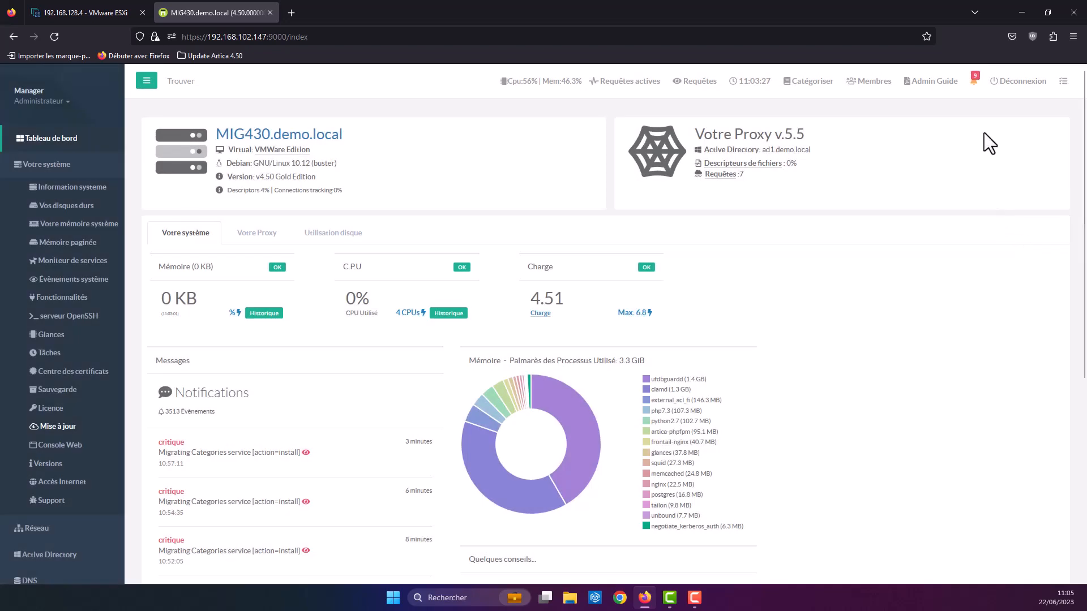
Step: Launch the required service update and check the newly offered service updates
left_click(973, 91)
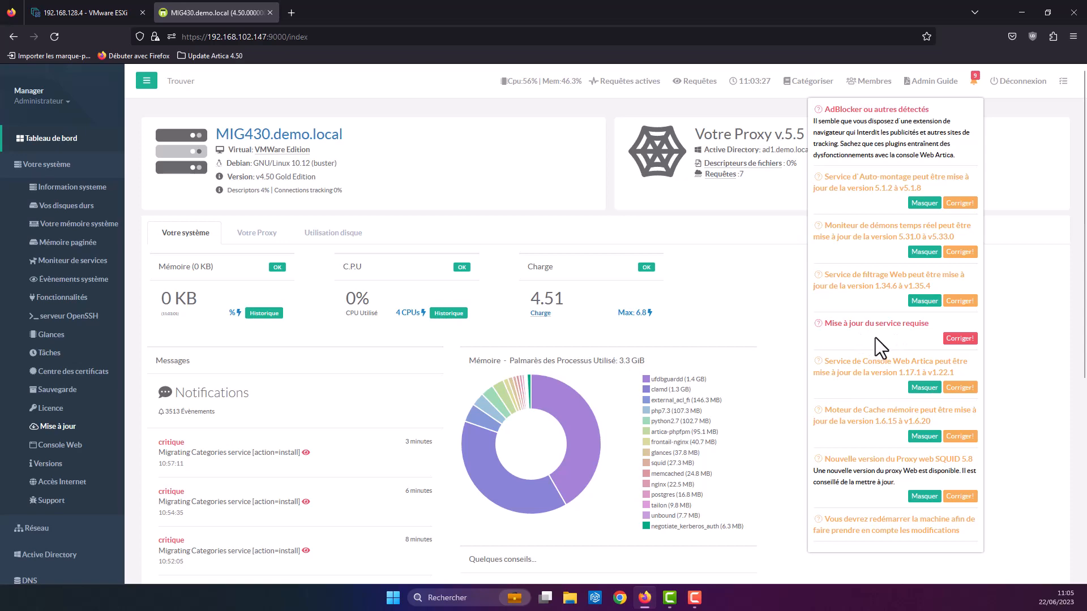
left_click(954, 342)
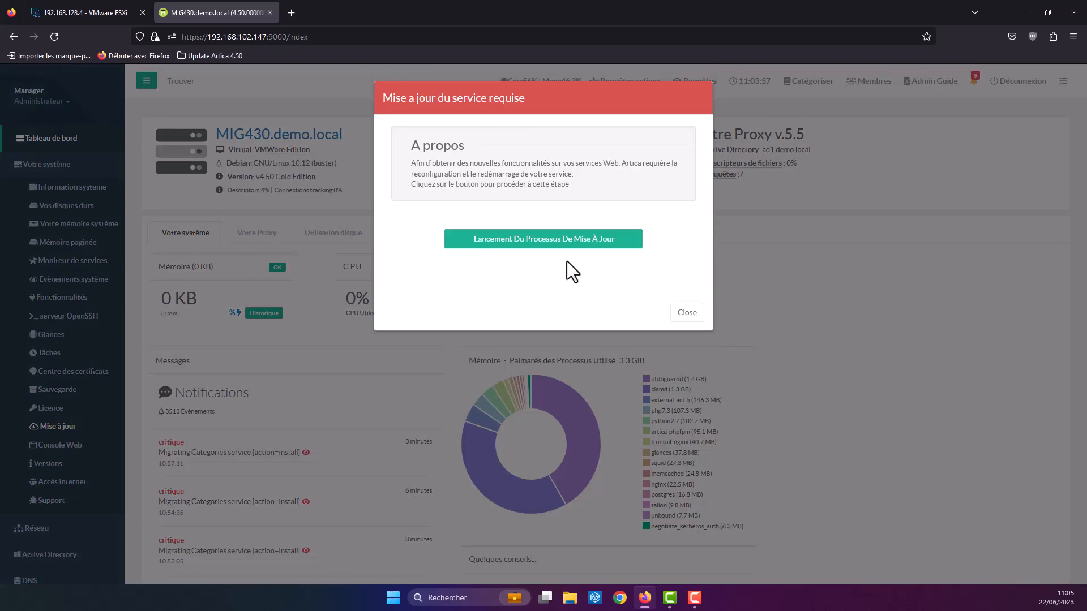
left_click(565, 242)
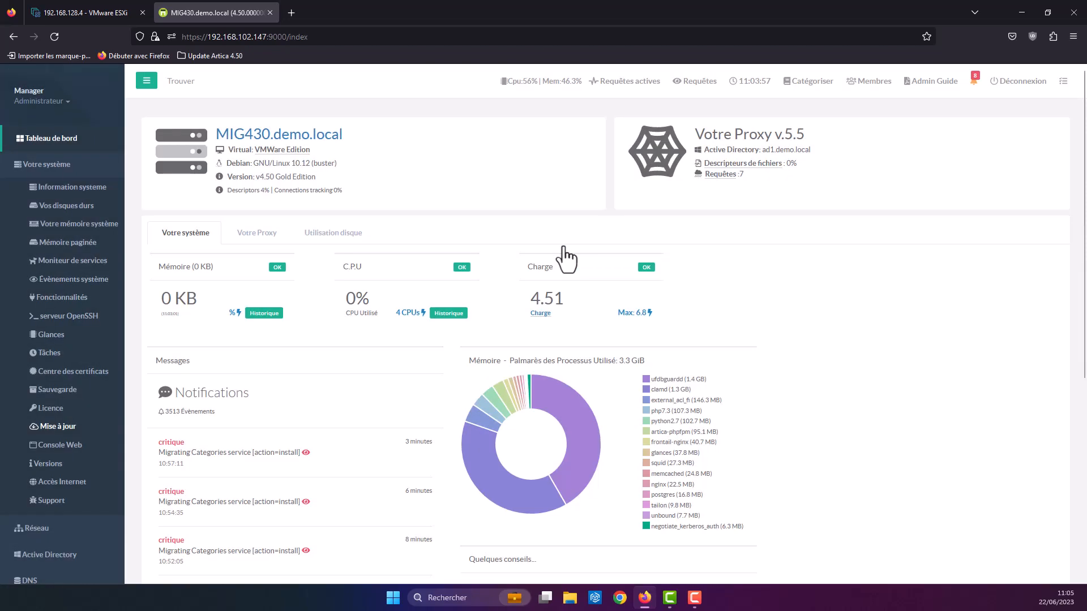
left_click(975, 86)
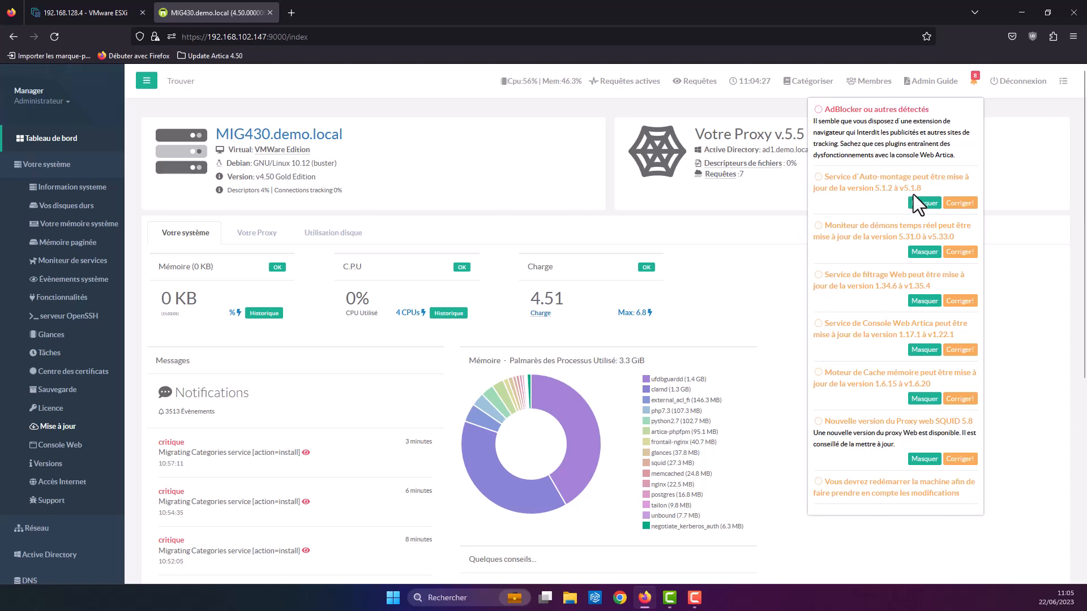
Step: Install Service d'Auto-montage version 5.1.8 from its update notice
left_click(956, 204)
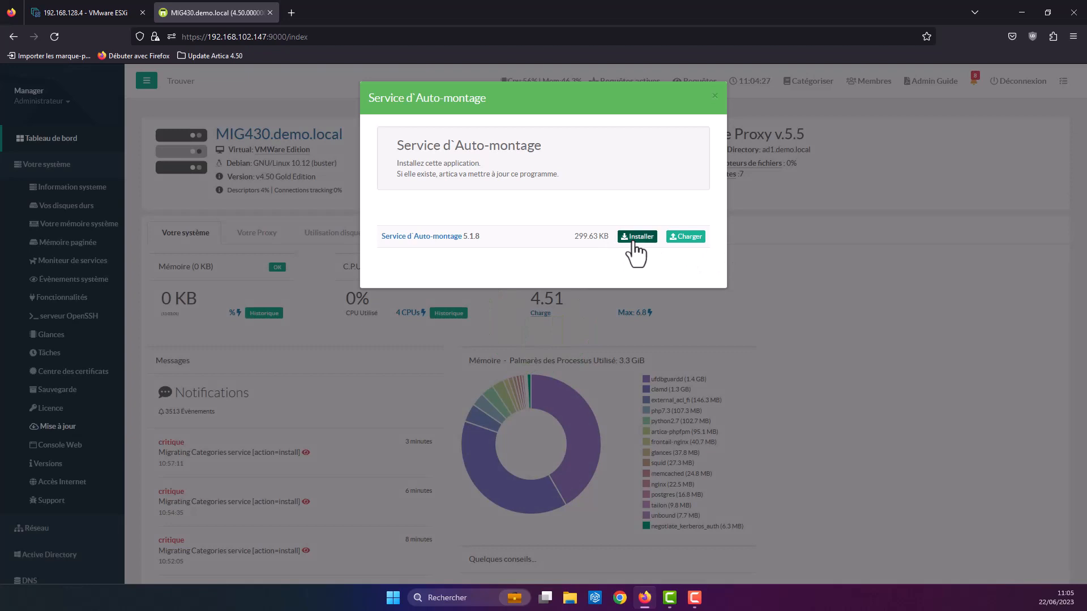
left_click(634, 252)
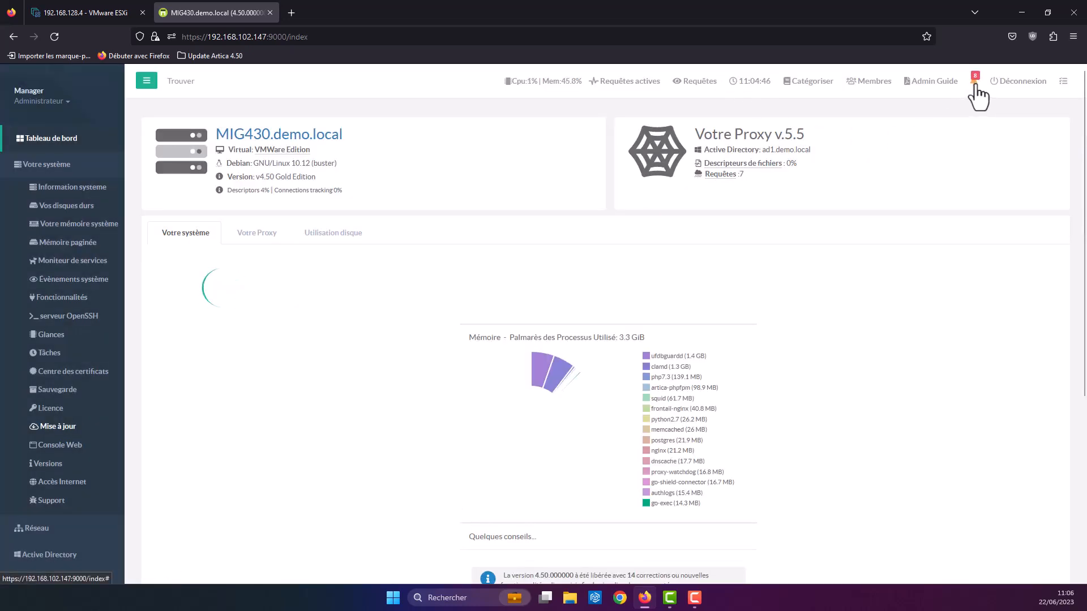
left_click(973, 83)
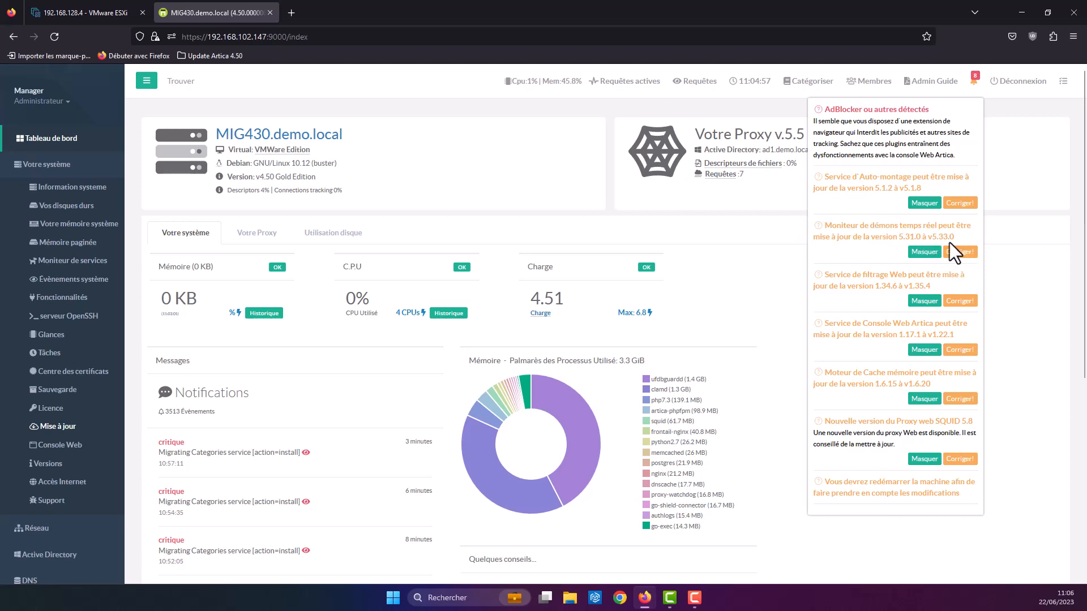
Step: Install Moniteur de démons temps réel version 5.33.0 from its update notice
left_click(716, 215)
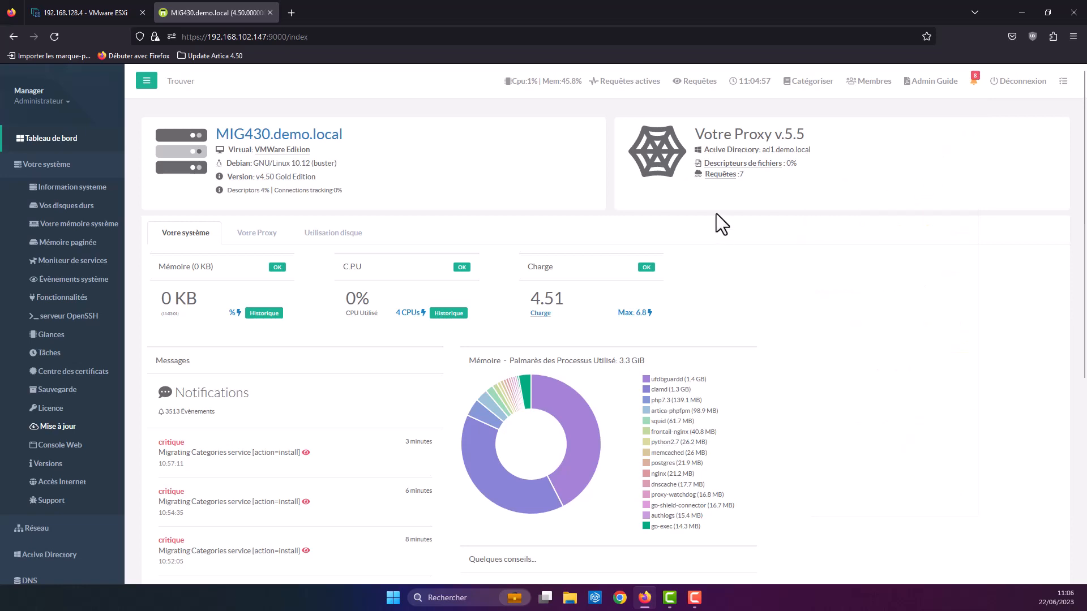
left_click(558, 188)
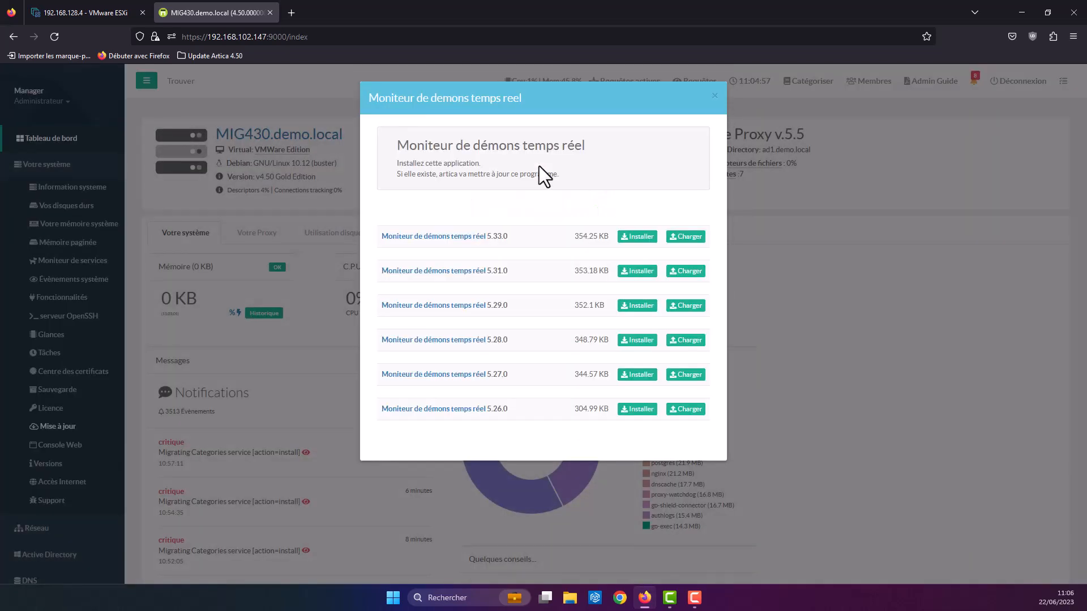
left_click(625, 238)
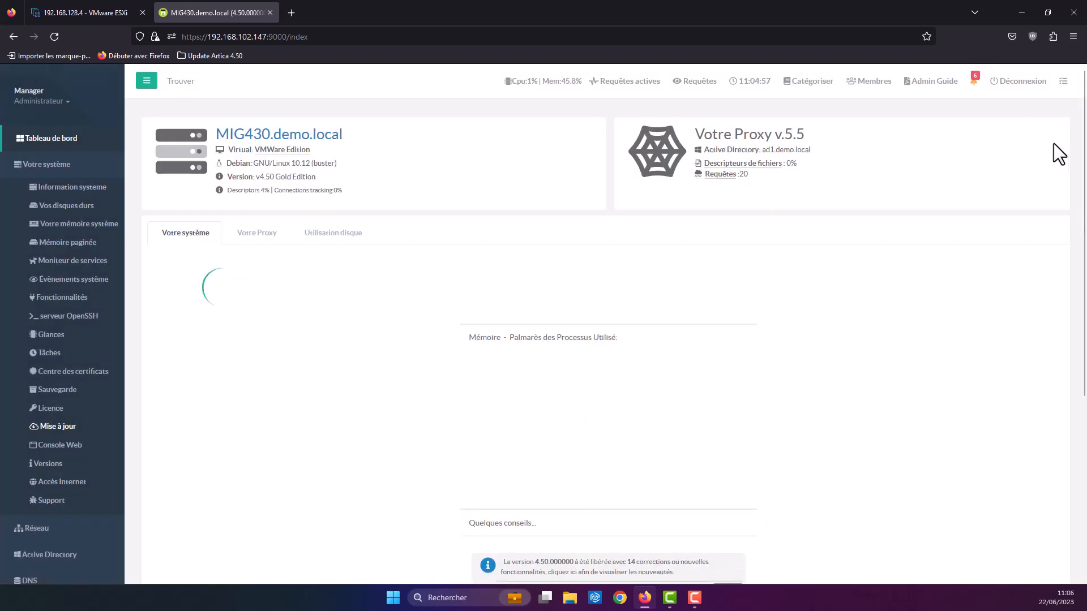
left_click(973, 84)
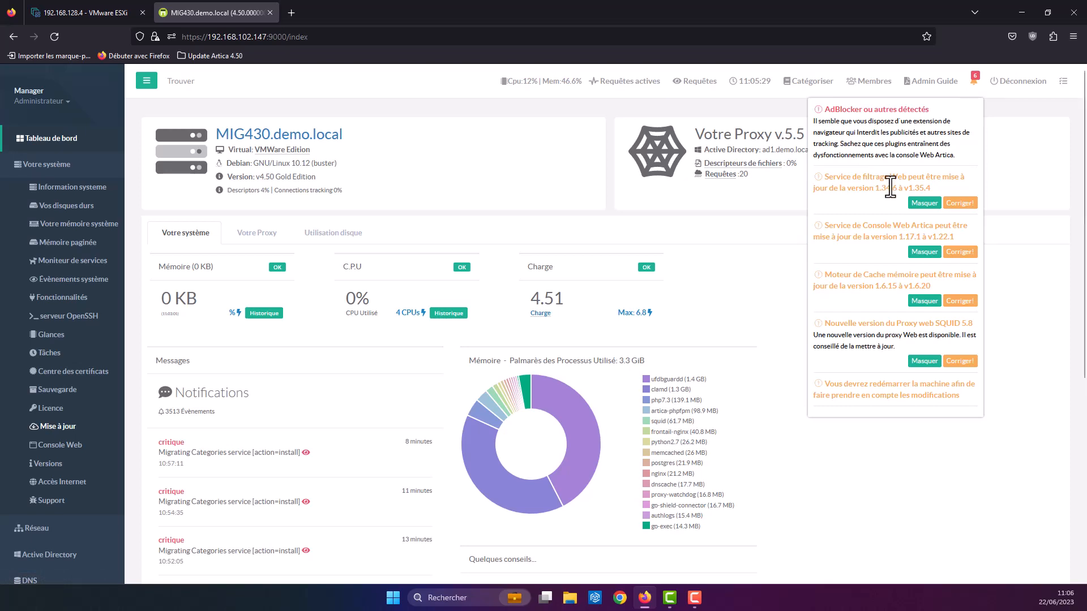
Step: Install Service de filtrage Web version 1.35.4 from its update notice
left_click(959, 205)
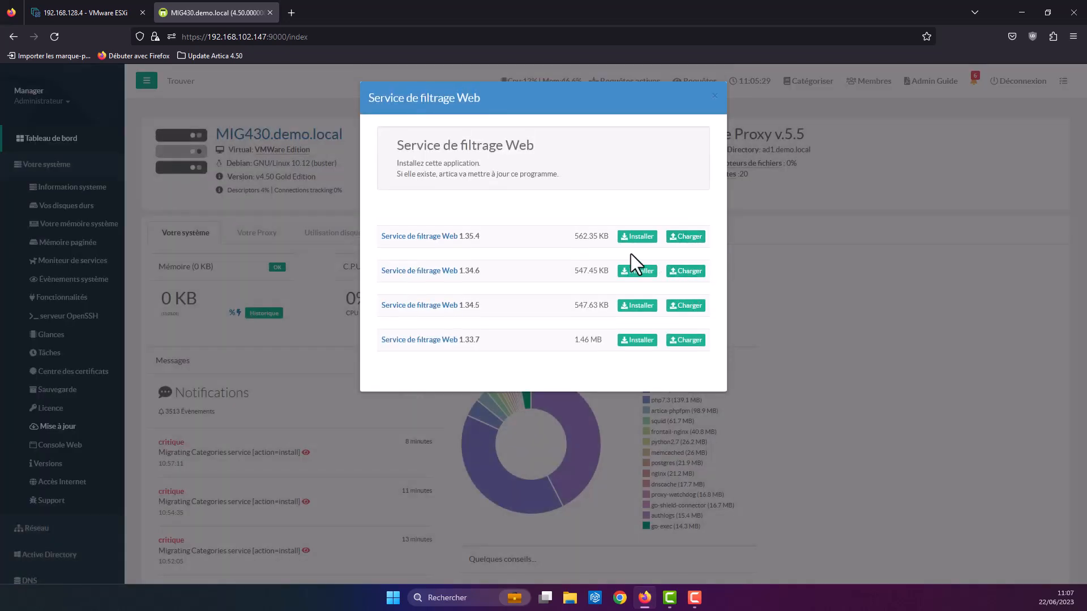
left_click(637, 237)
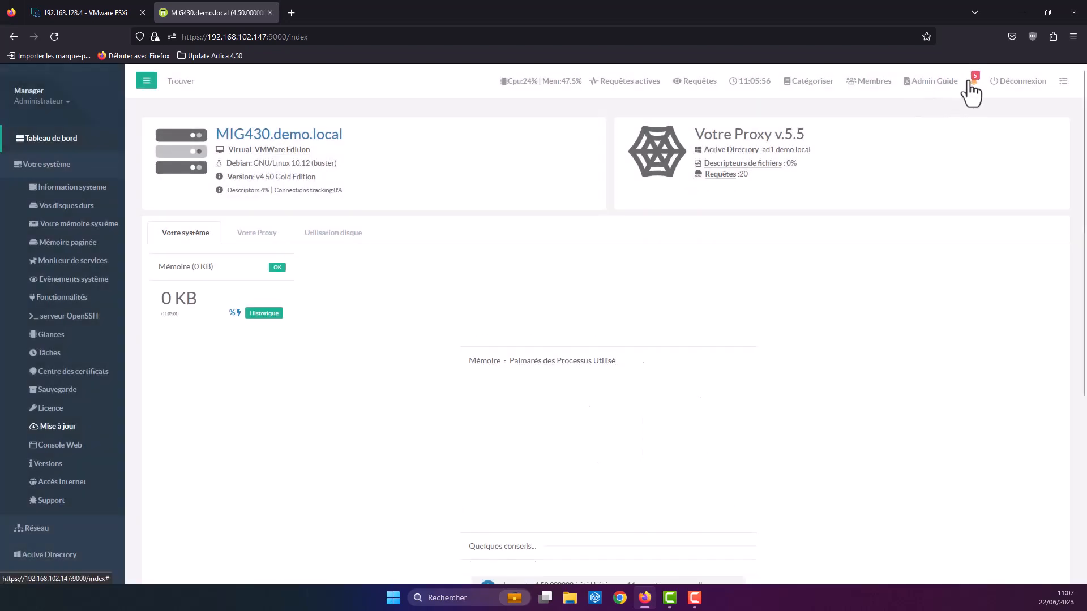
left_click(972, 91)
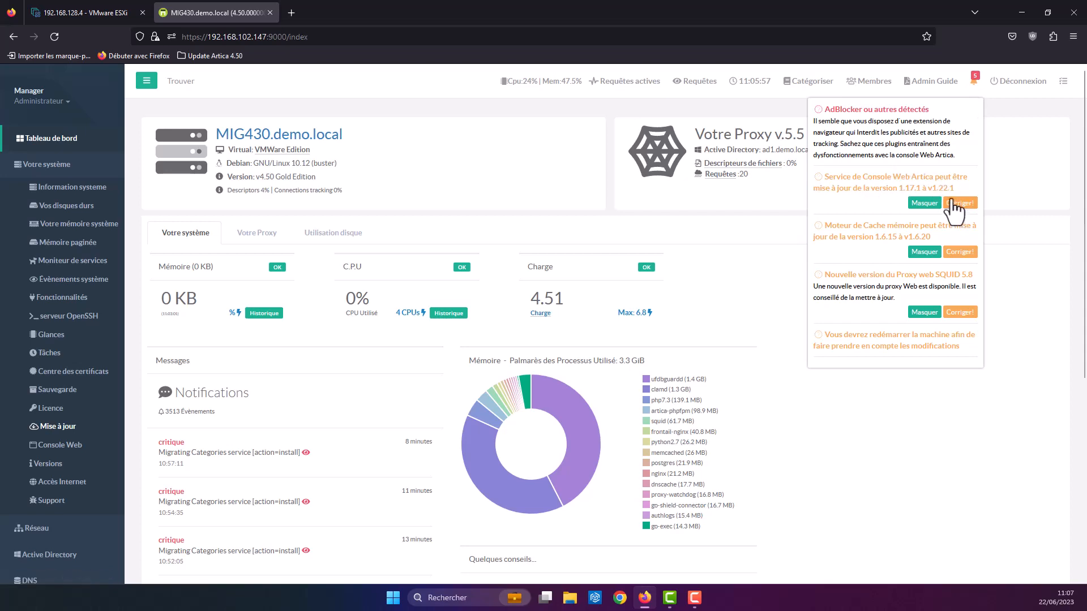
Step: Install the web console service 1.22.1 and the memory cache engine 1.6.20 updates
left_click(613, 177)
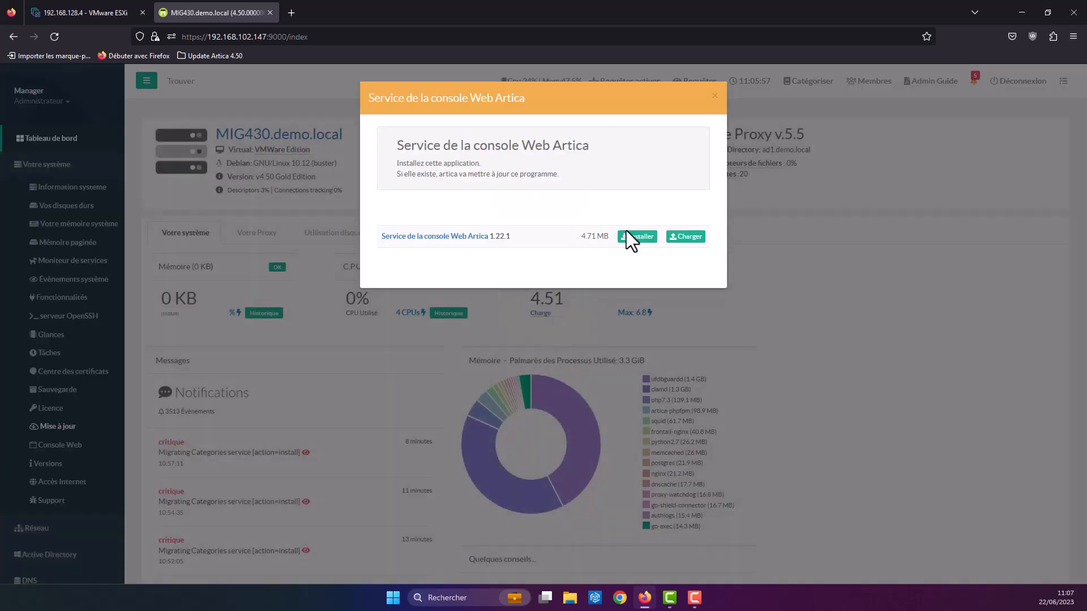
left_click(627, 235)
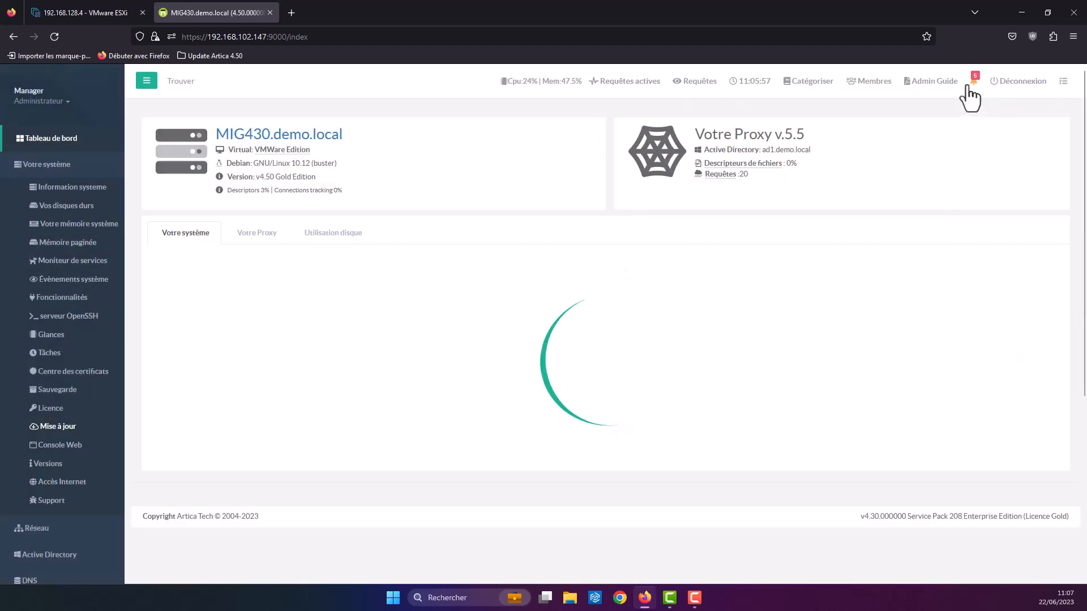
left_click(973, 83)
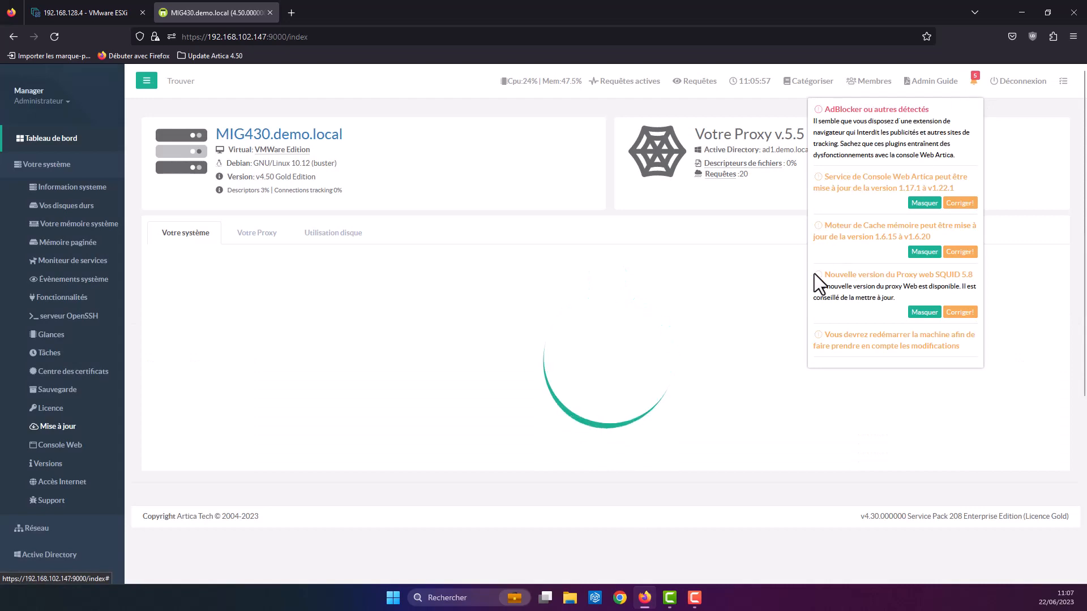
left_click(958, 252)
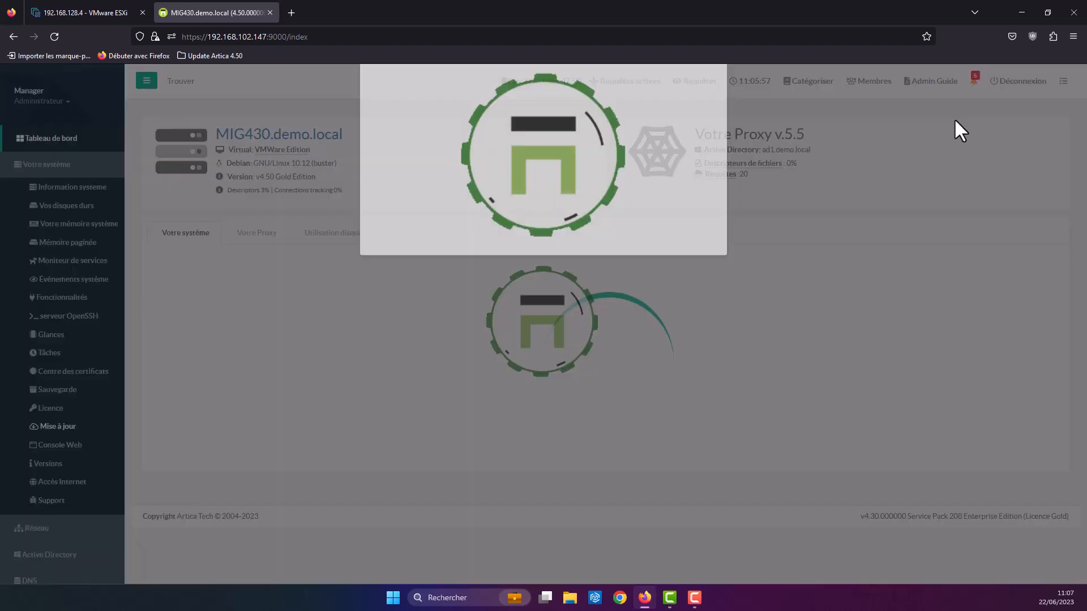
left_click(623, 238)
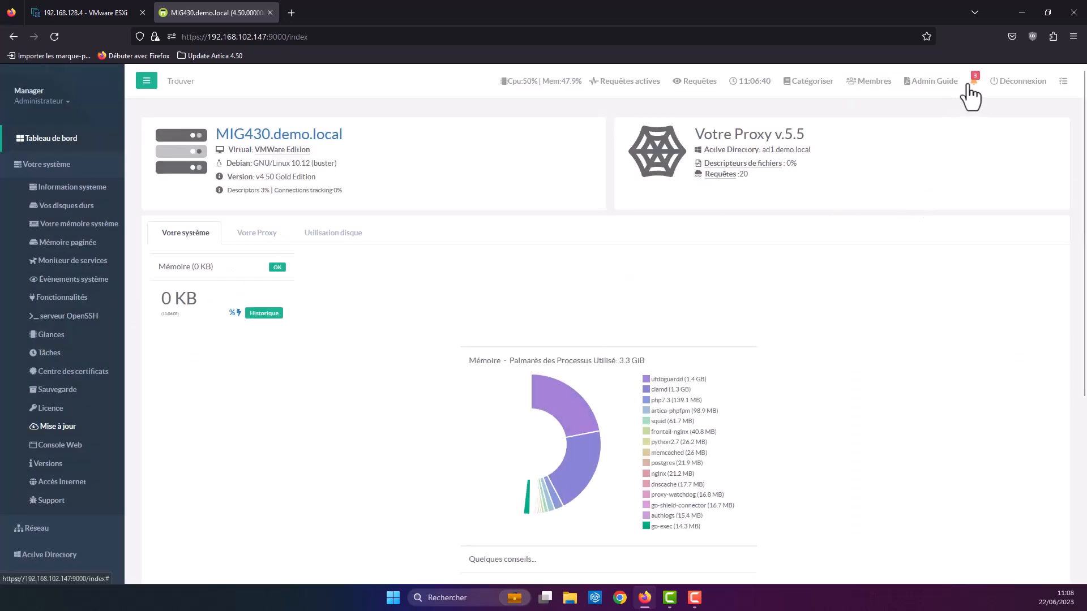
left_click(970, 86)
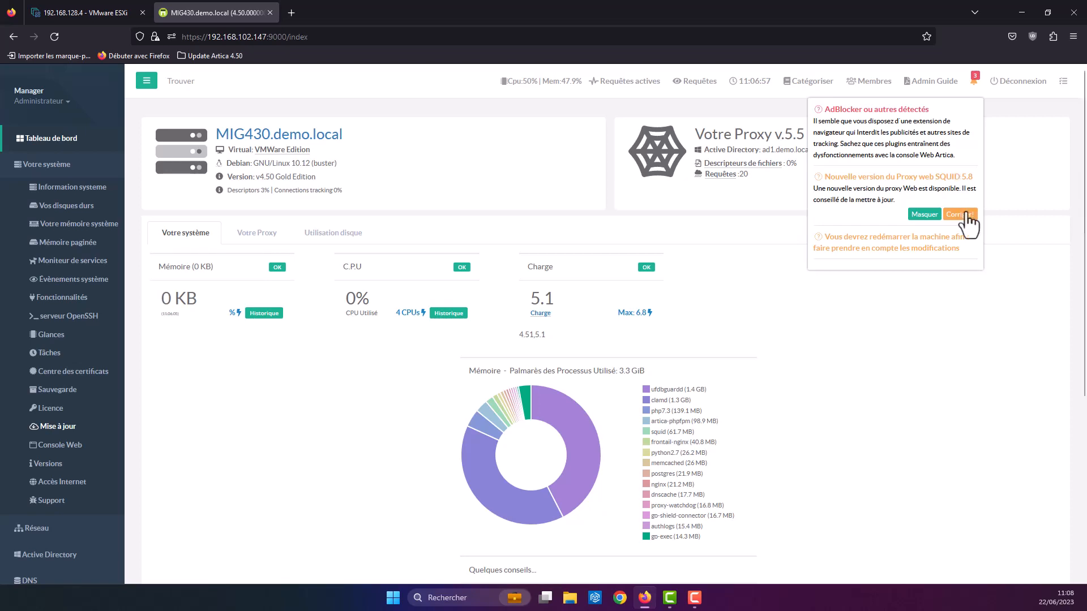
Step: Fix the SQUID 5.8 notice by installing Service Proxy 5.8
left_click(962, 214)
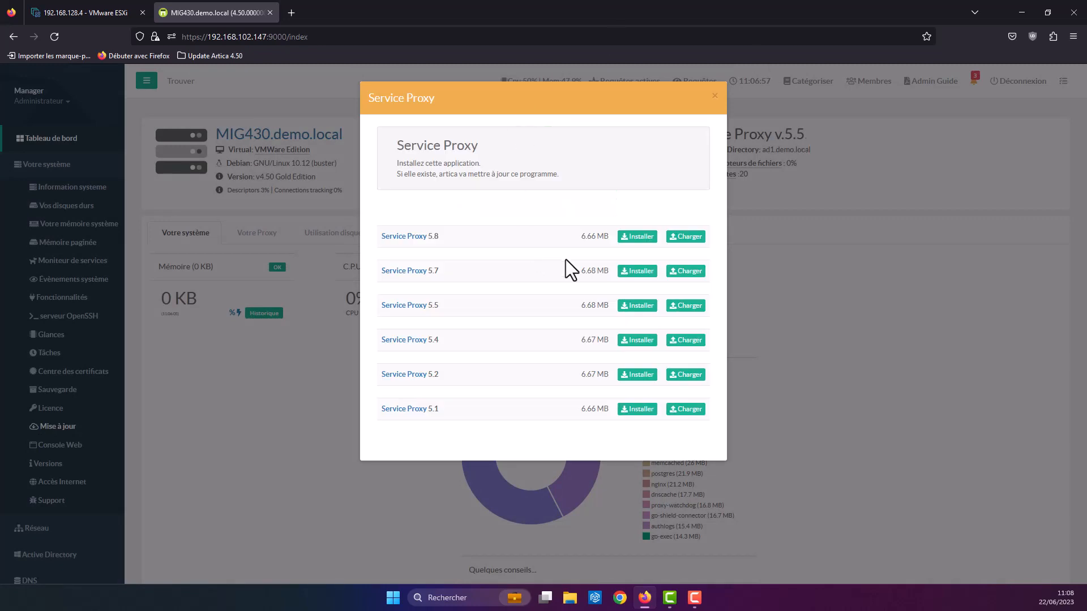
left_click(640, 237)
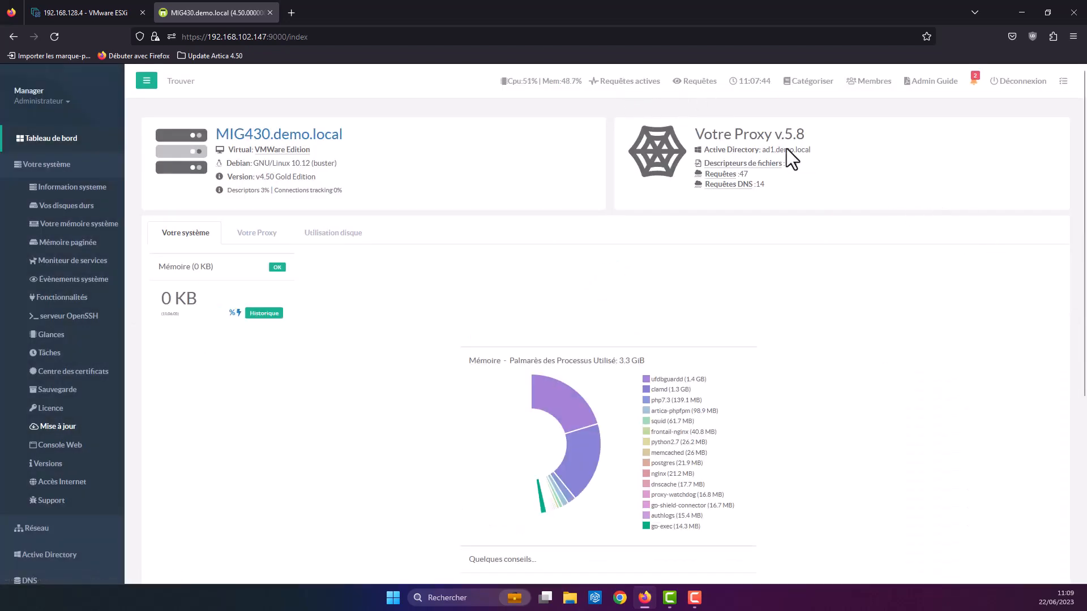
Step: Check the proxy shows 5.8, then run Redémarre la machine from the Actions panel
left_click_drag(750, 136, 820, 137)
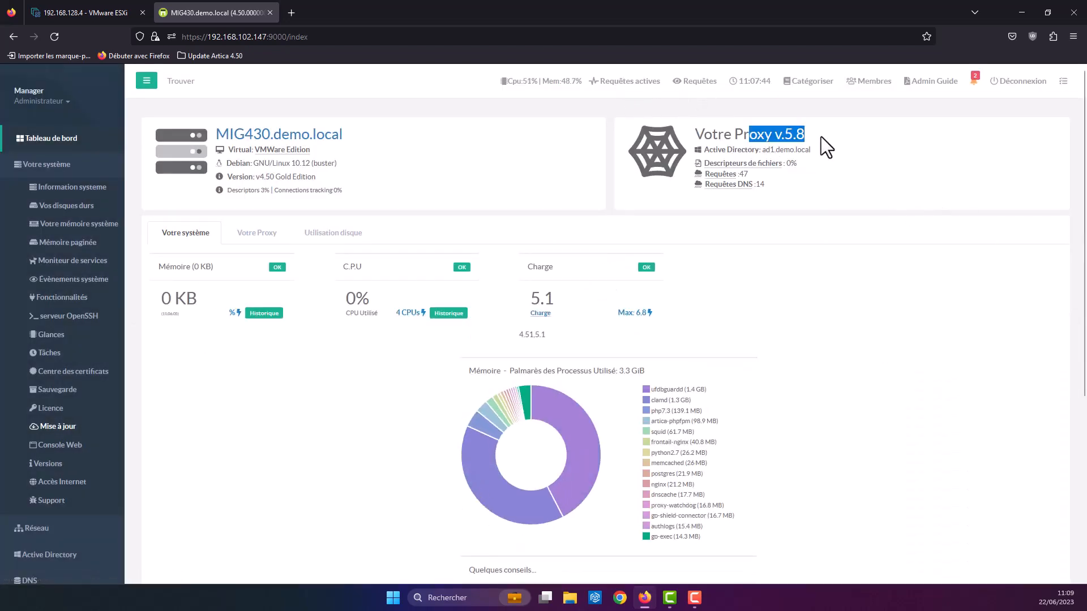
left_click(974, 82)
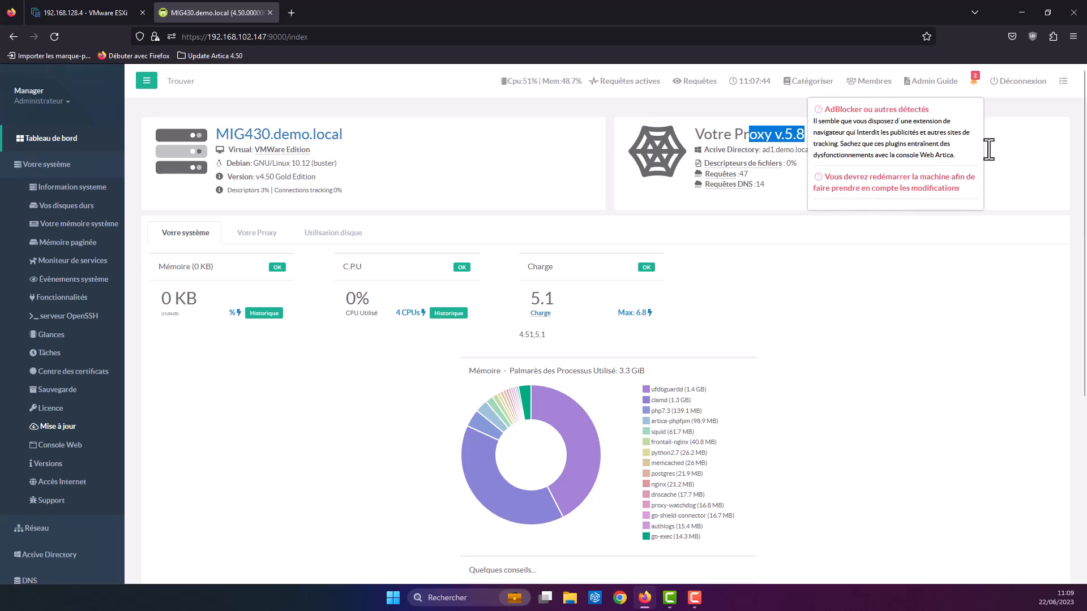
left_click(1062, 82)
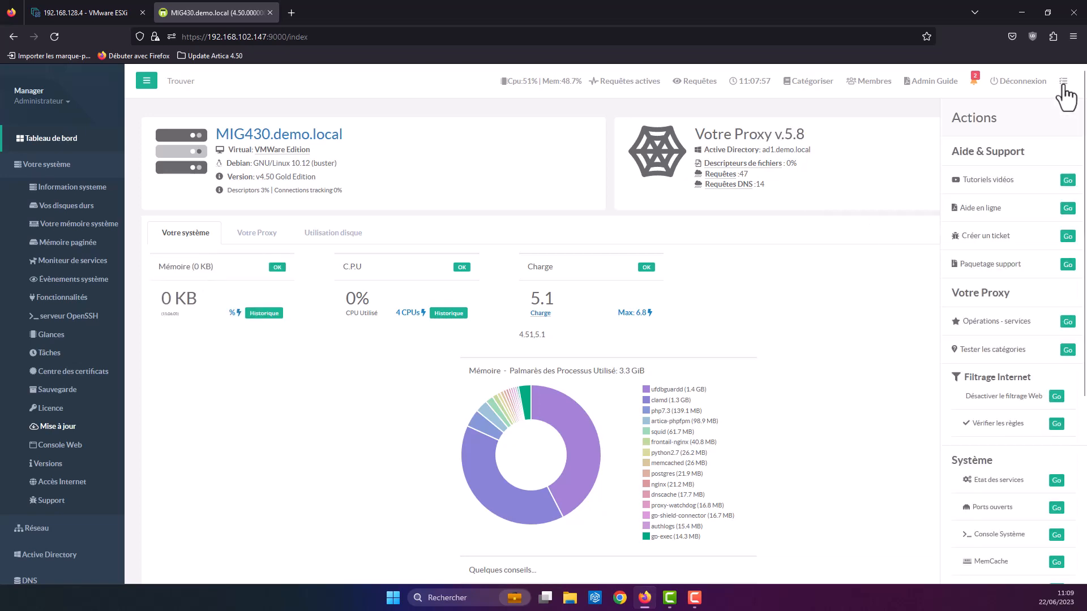
scroll(1051, 260, "down", 2)
scroll(1053, 260, "down", 3)
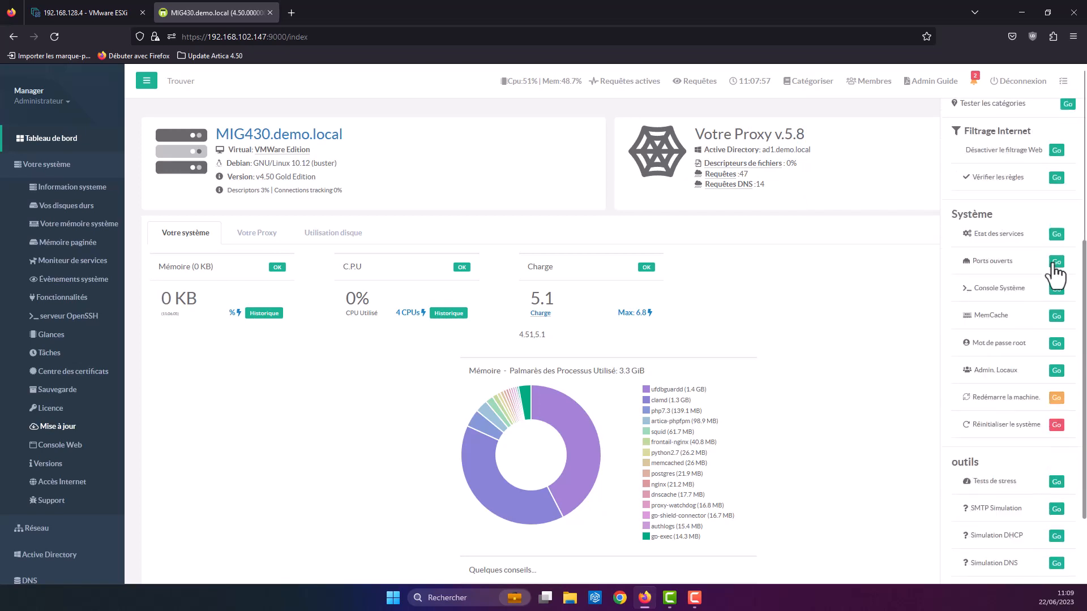
left_click(1020, 399)
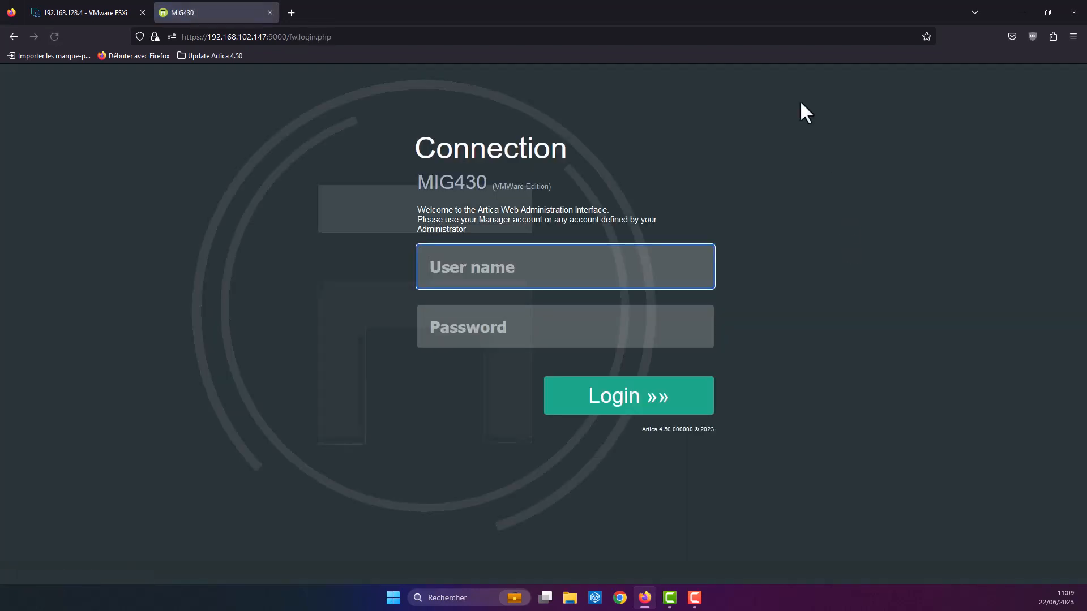
Step: Watch MAX_MIG430 reboot in its ESXi console, then return to the Artica tab
left_click(100, 8)
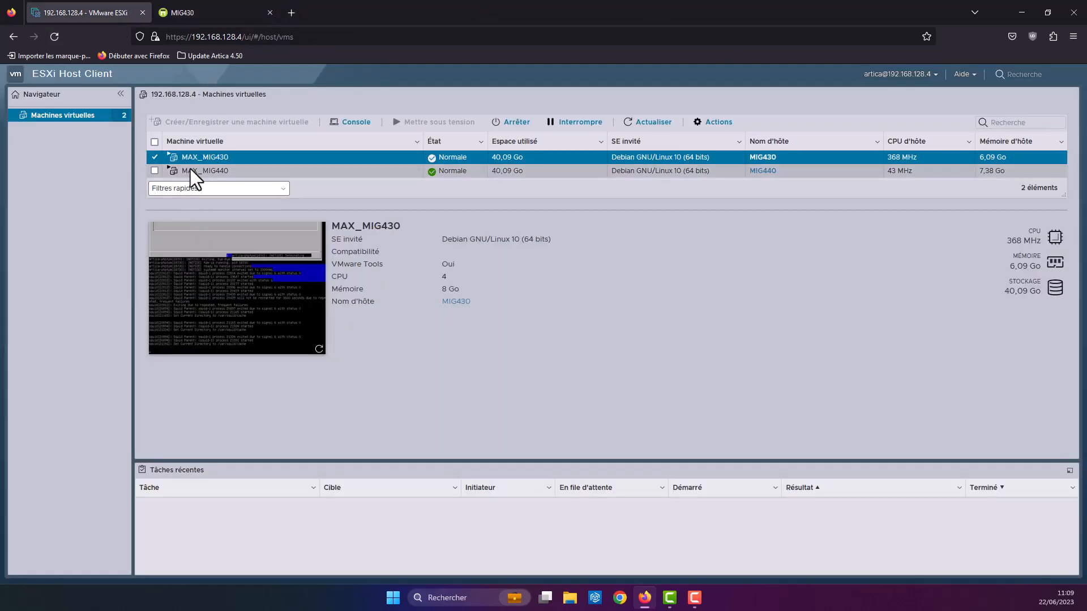
left_click(342, 122)
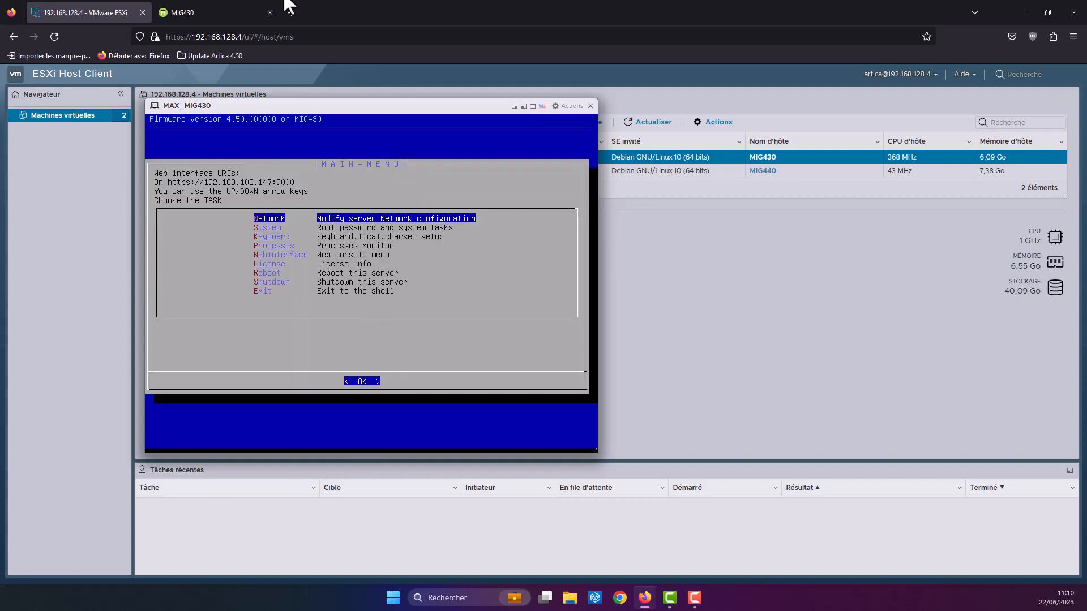
left_click(233, 12)
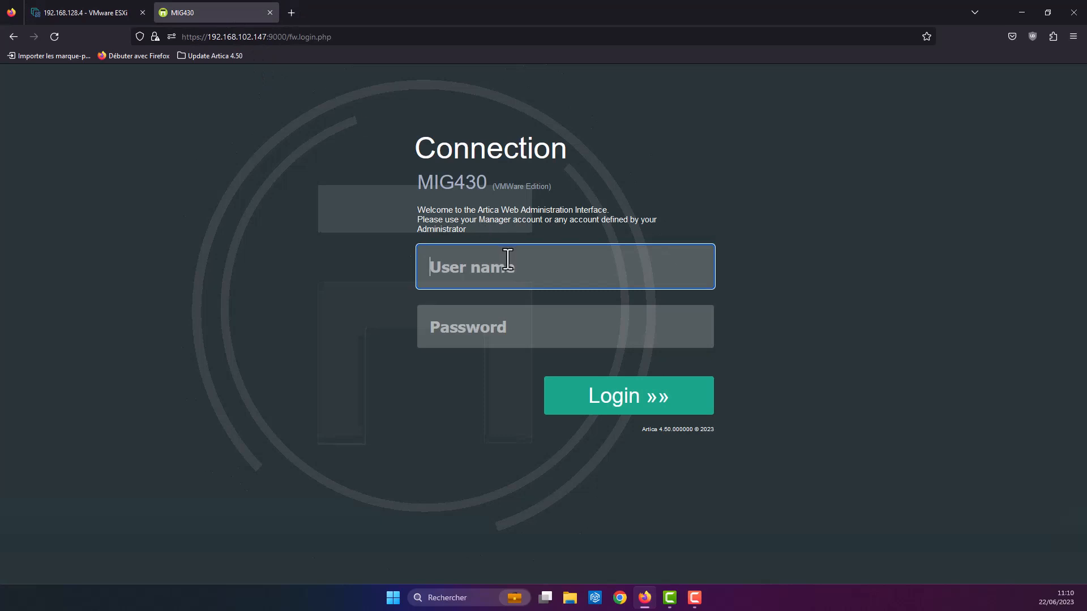
Step: Sign in as Manager with the account password, declining to save it in the browser
type("Manager")
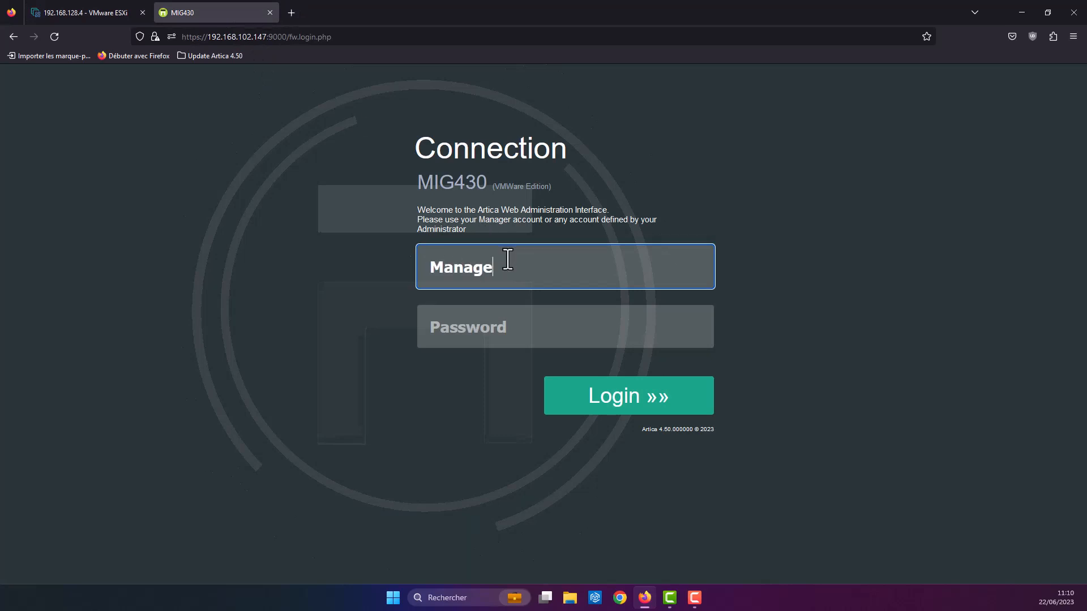
key("Tab")
type("secret")
key("Return")
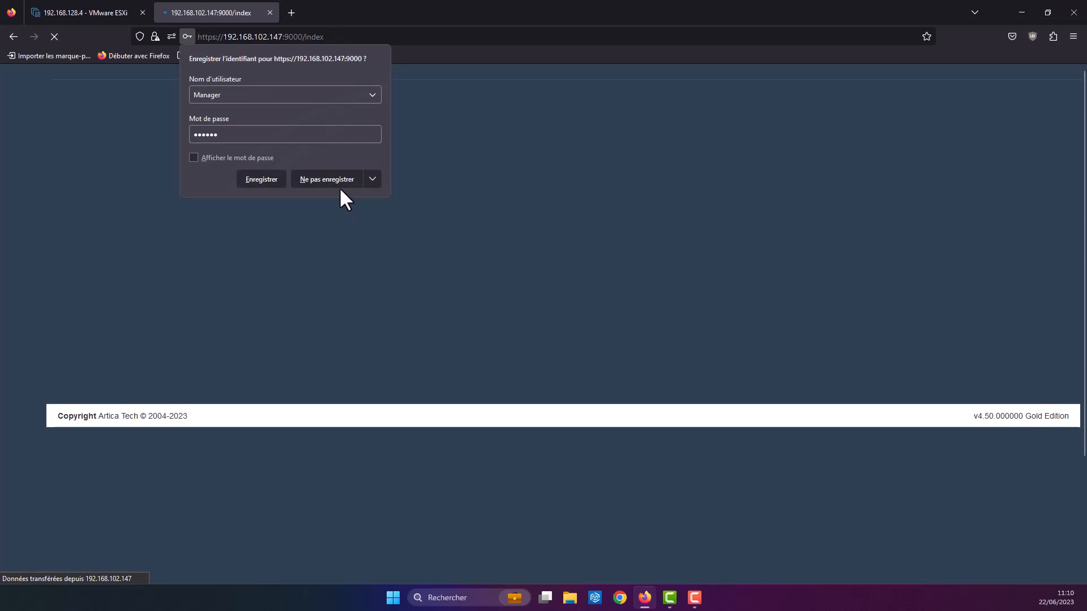
left_click(338, 183)
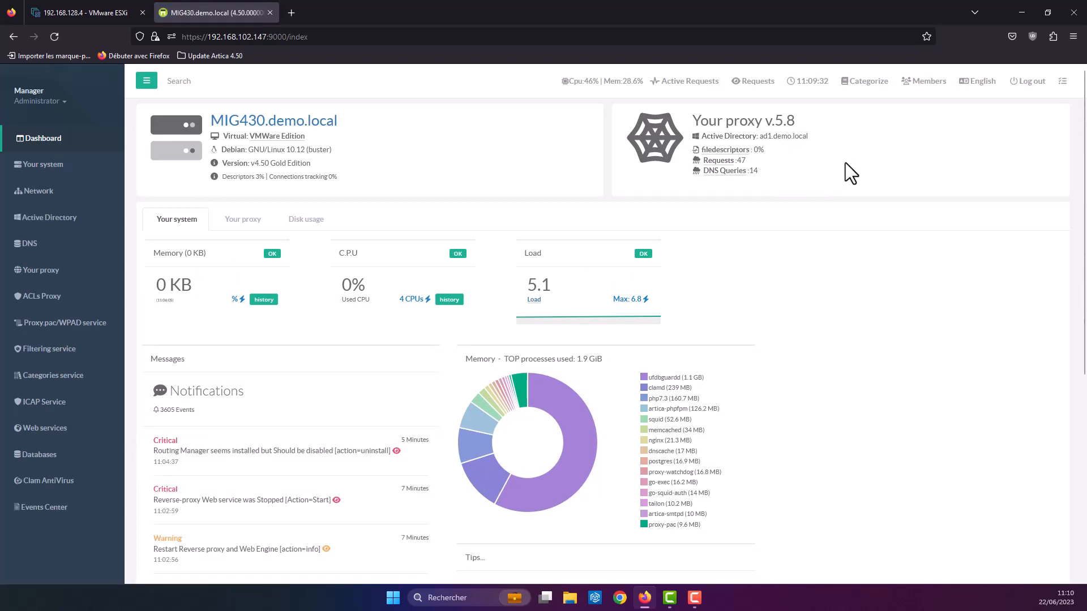
Step: Select Français as the interface language, lock the language preference, and apply
left_click(976, 84)
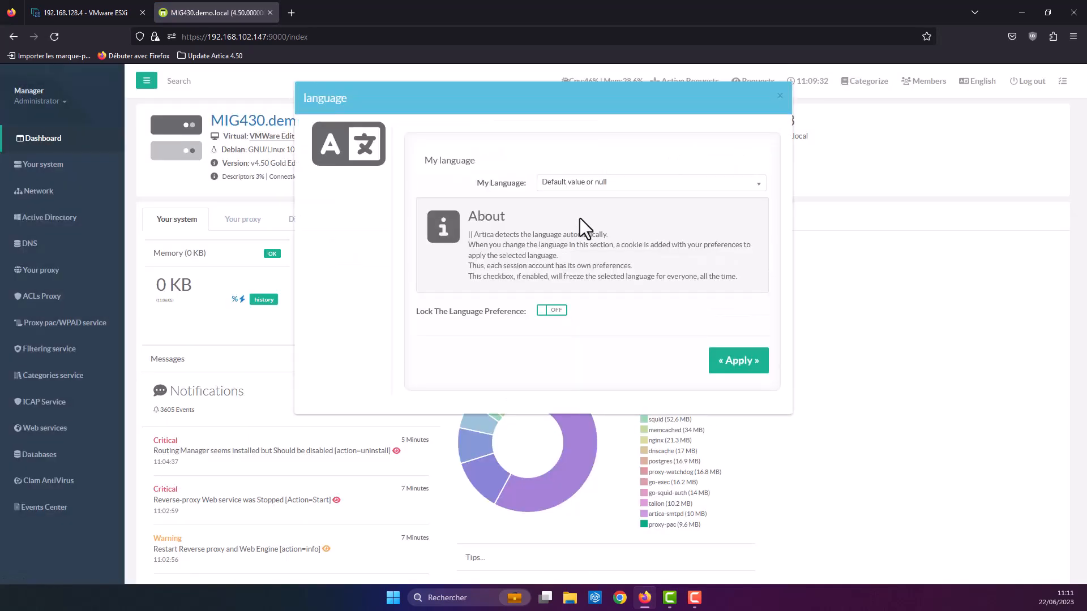
left_click(578, 183)
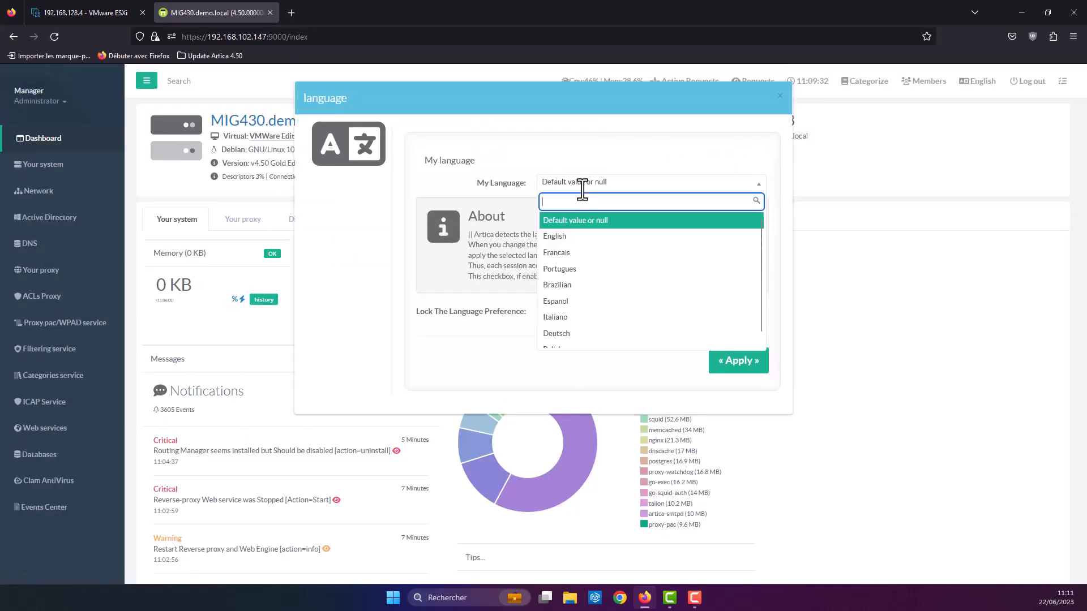
left_click(562, 253)
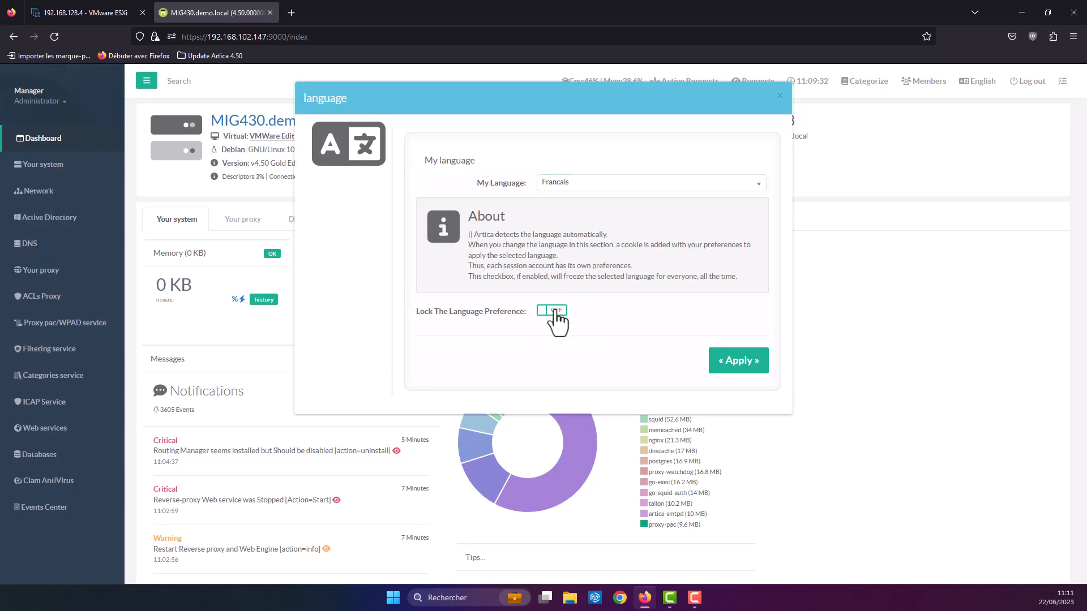
left_click_drag(425, 309, 516, 312)
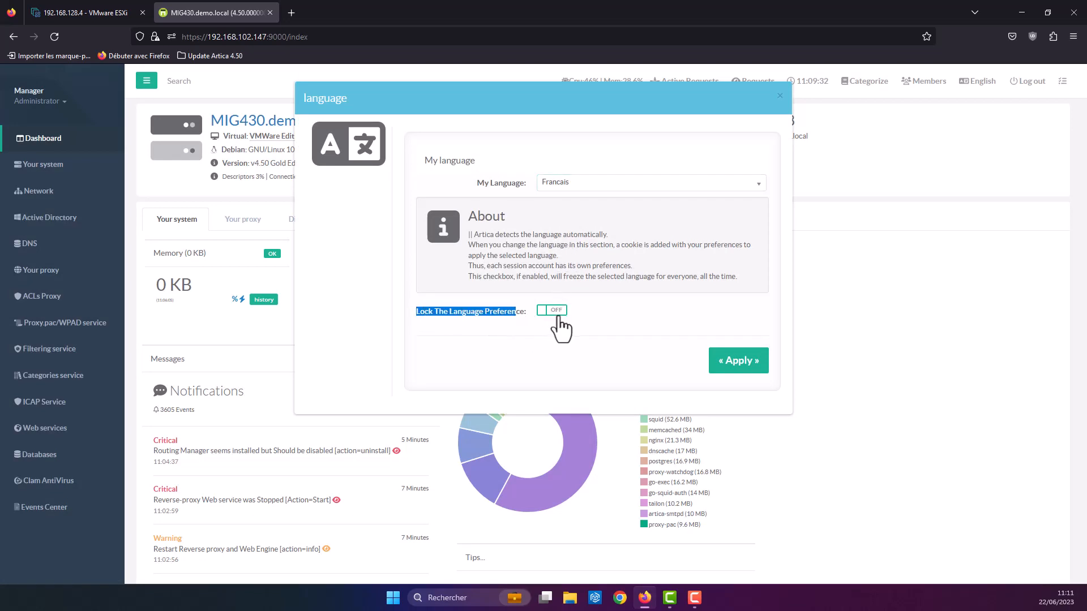
left_click(552, 312)
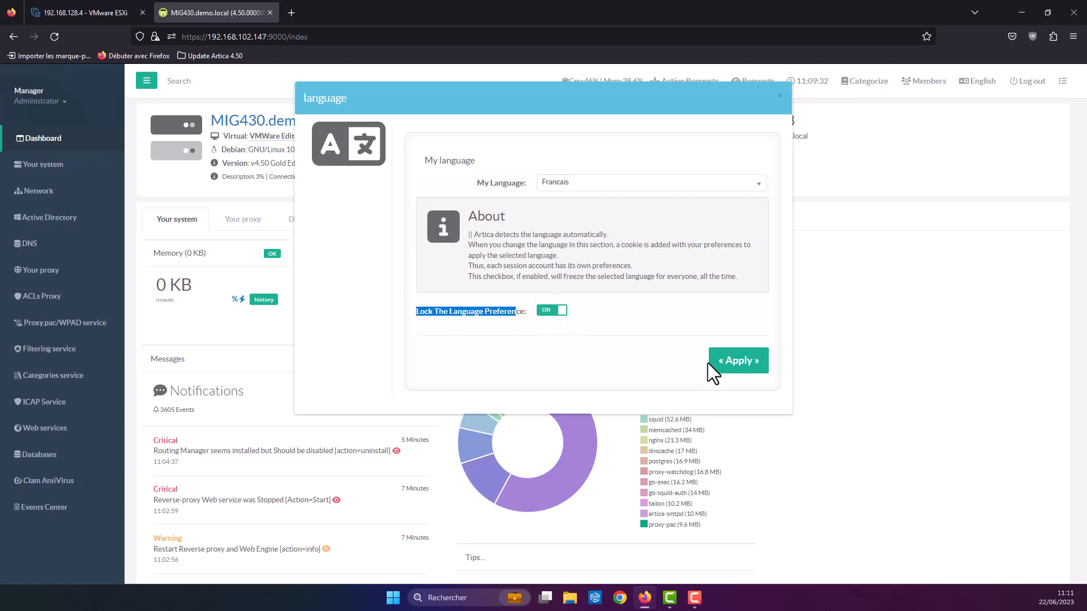
left_click(735, 366)
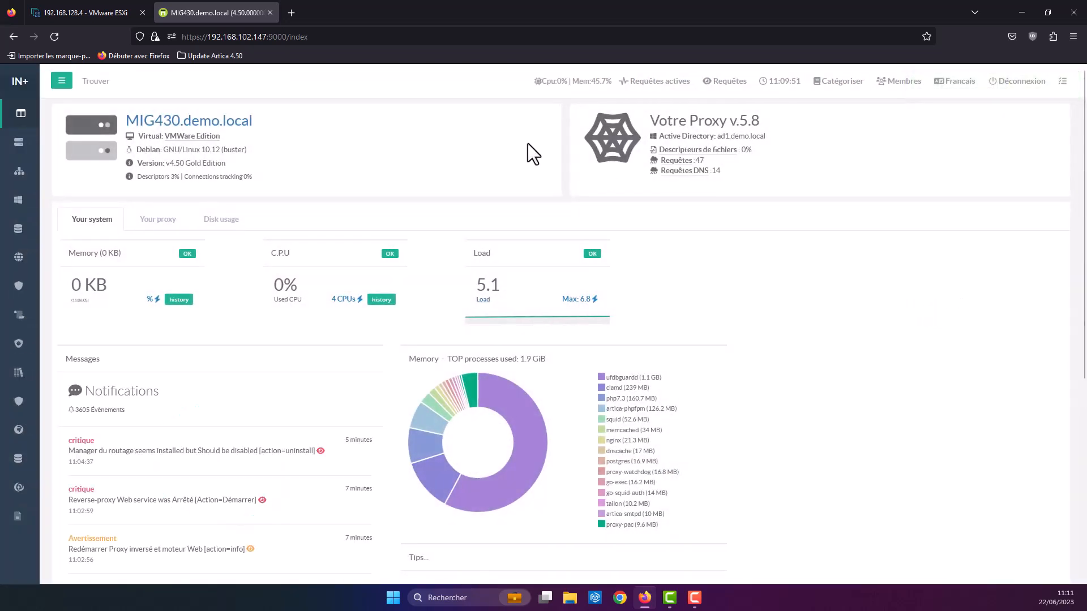
Step: Expand the sidebar with the top-left hamburger button to show section names
left_click(62, 81)
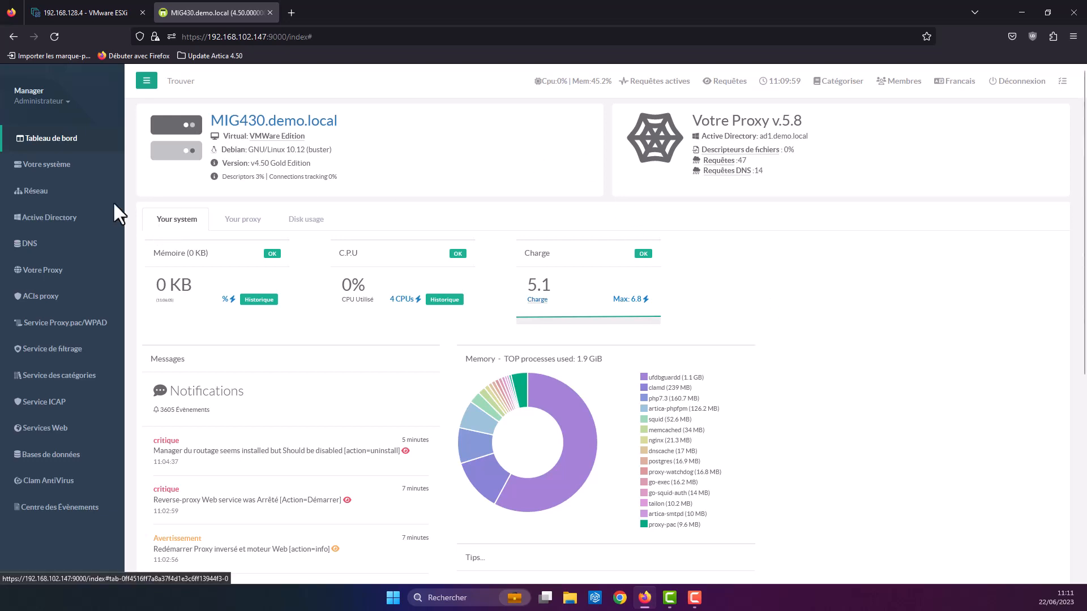
Step: Open Votre système > Mise à jour, which reports LTS Version 4.50.000000
left_click(51, 164)
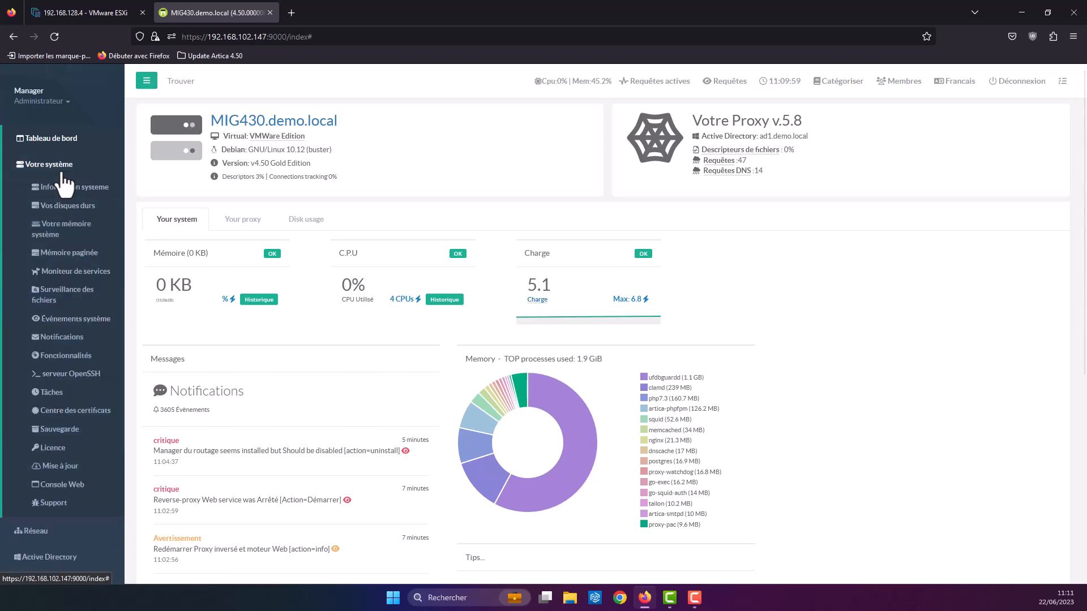
left_click(57, 464)
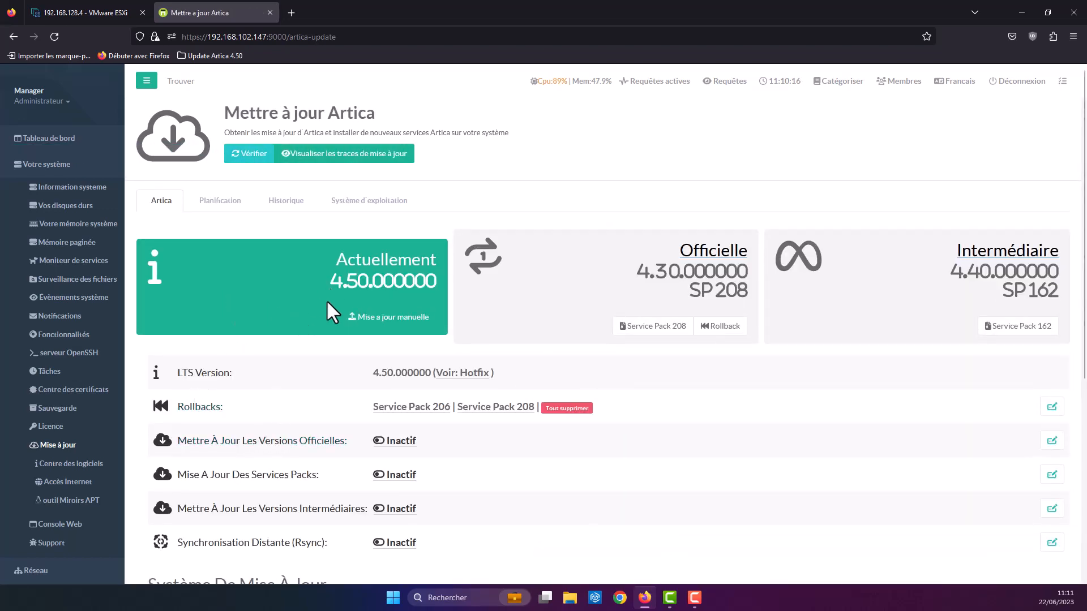
left_click(366, 318)
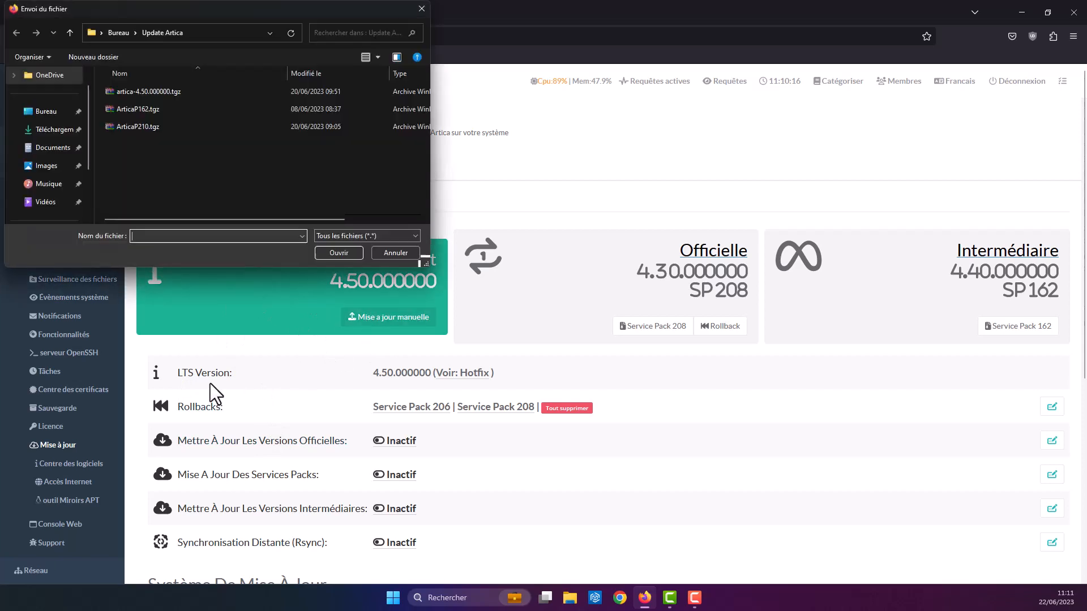
left_click(167, 91)
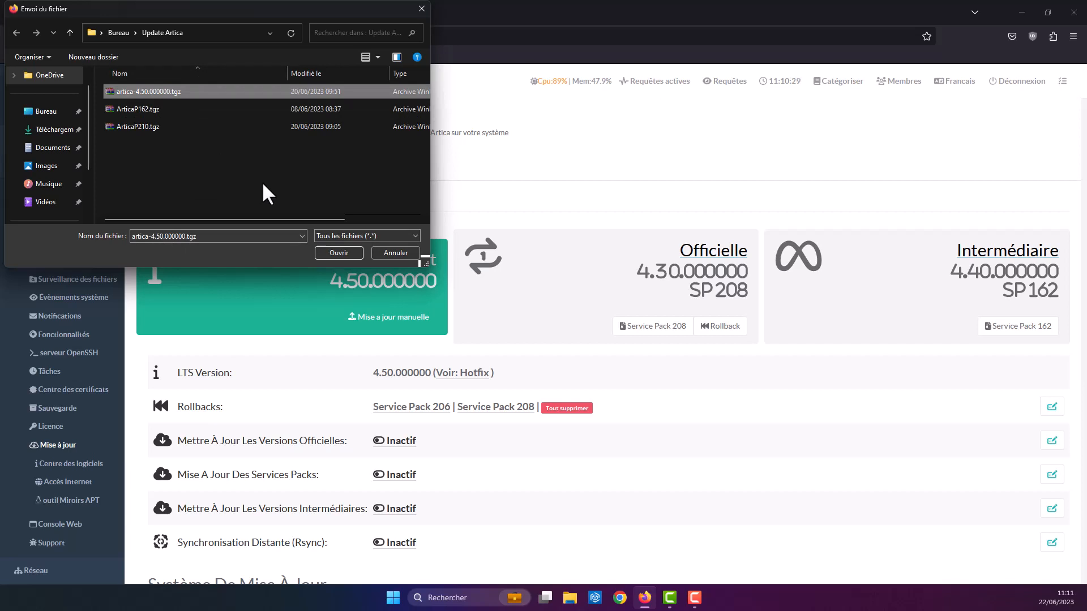
left_click(330, 253)
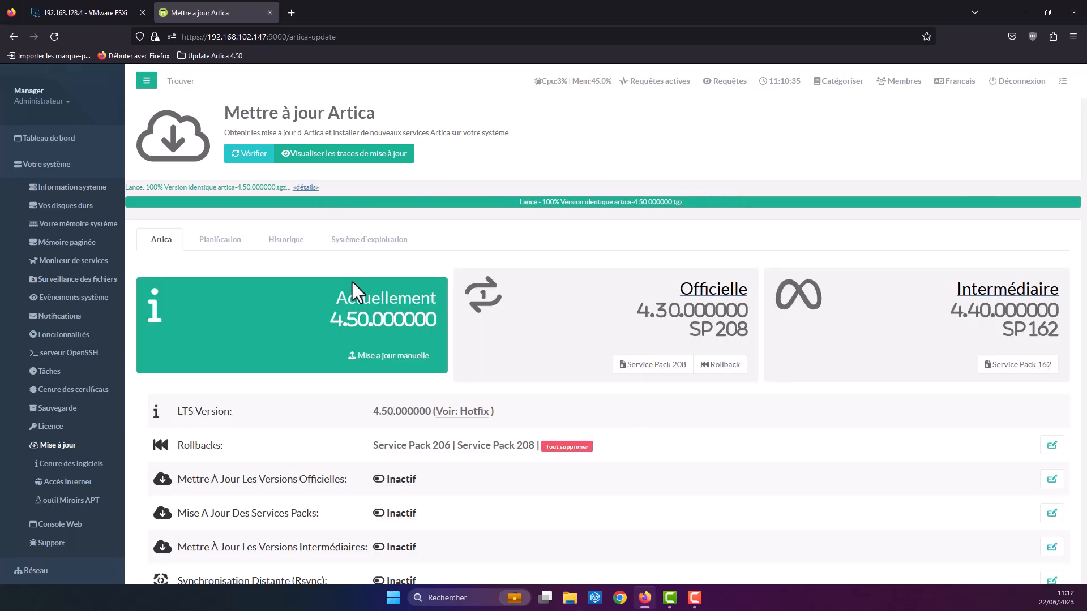
left_click(72, 447)
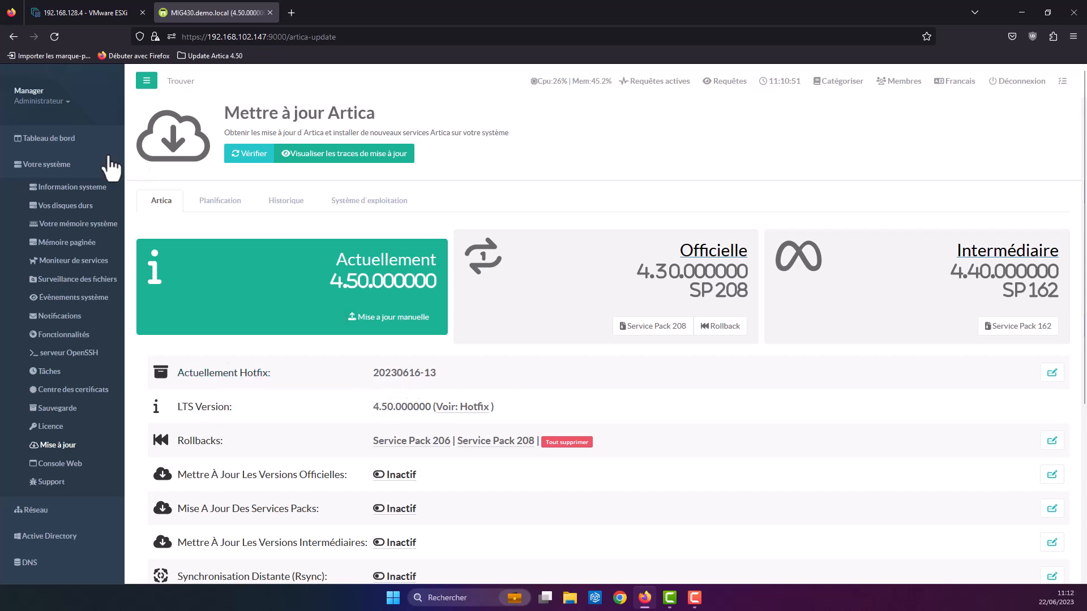
Step: Return to the MIG430.demo.local dashboard and expand DNS > Service de cache DNS in the sidebar
left_click(75, 144)
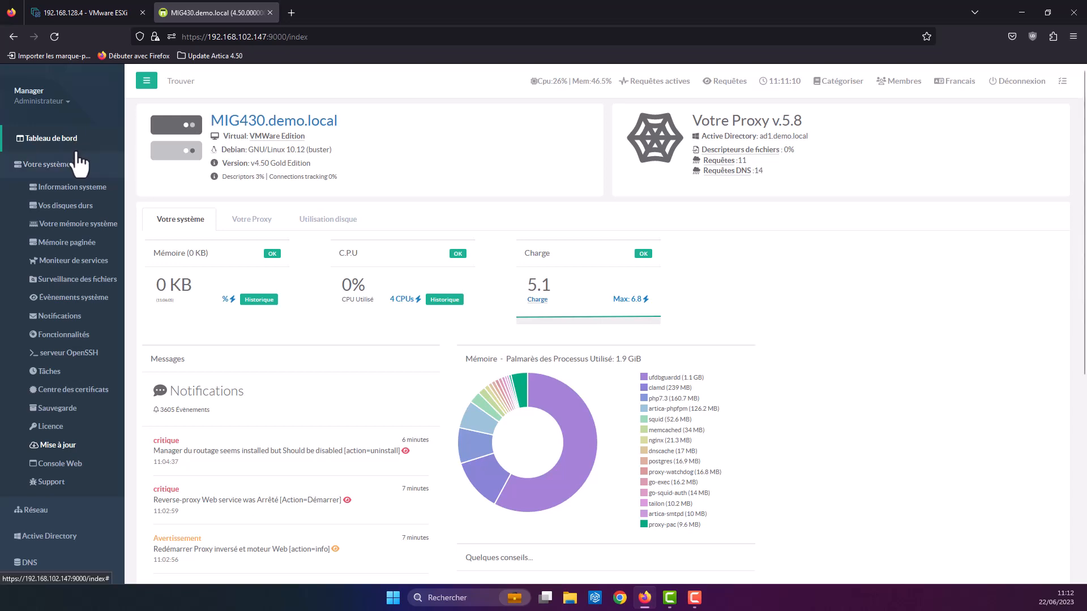
scroll(79, 164, "down", 5)
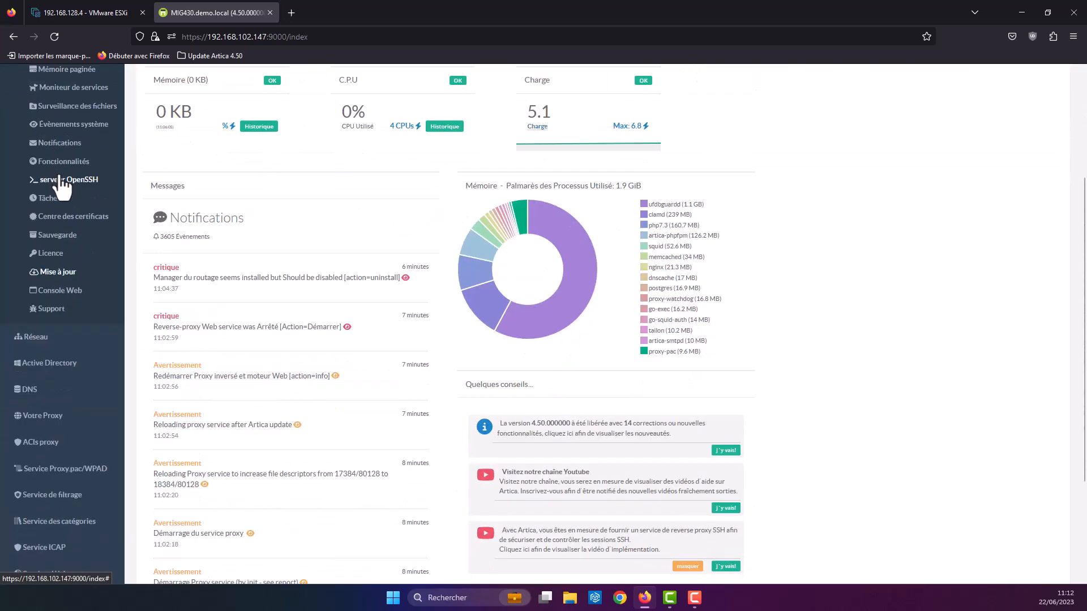
left_click(51, 388)
scroll(51, 391, "up", 3)
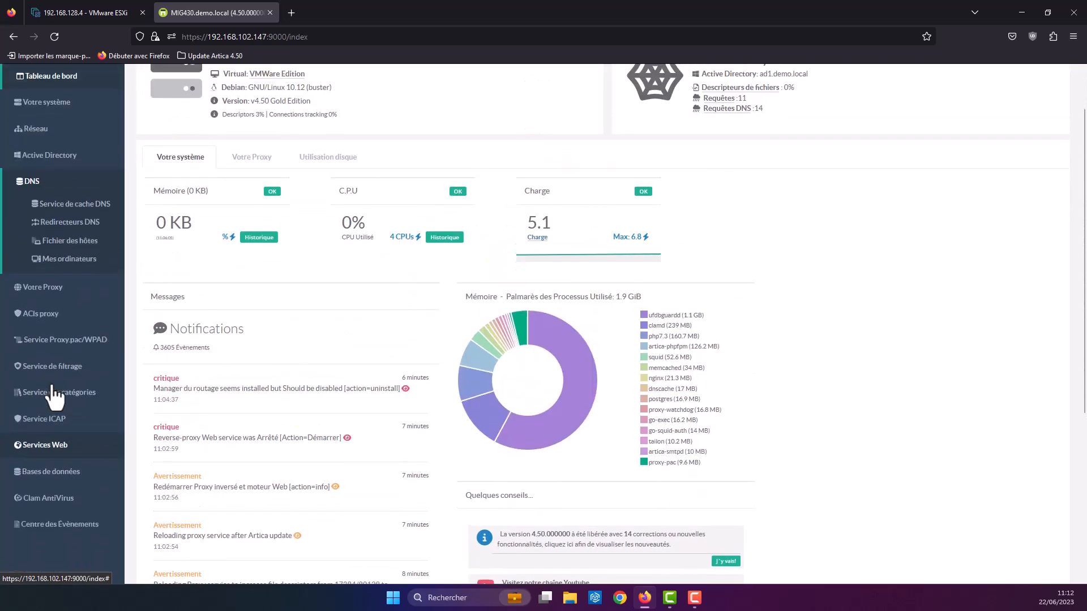
left_click(44, 210)
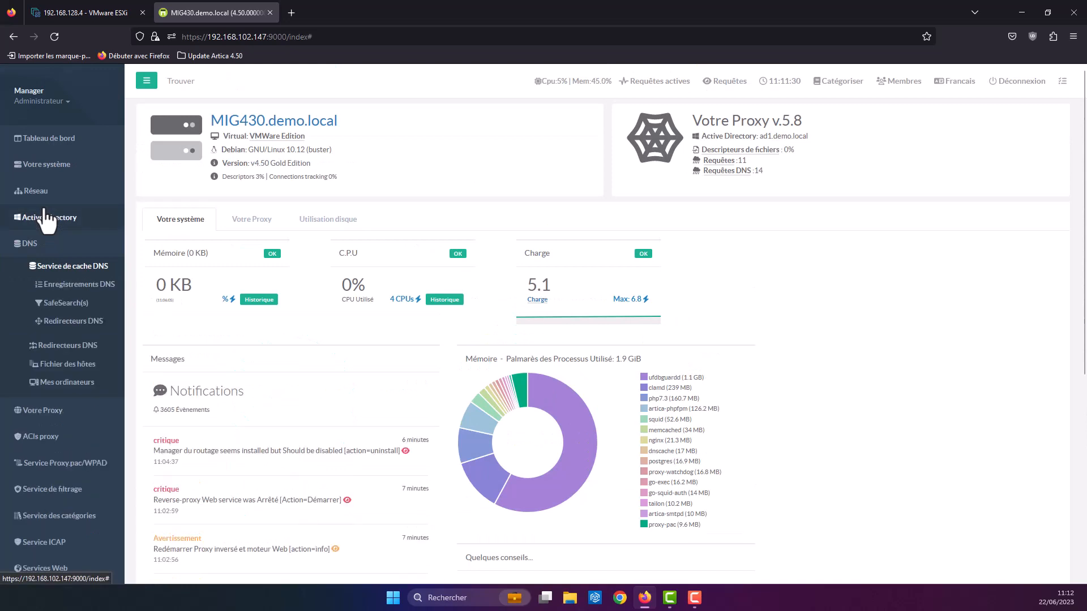
Step: Open Service de cache DNS, then its SafeSearch(s) page with Google, Qwant, Bing and Duckduckgo enabled
left_click(92, 266)
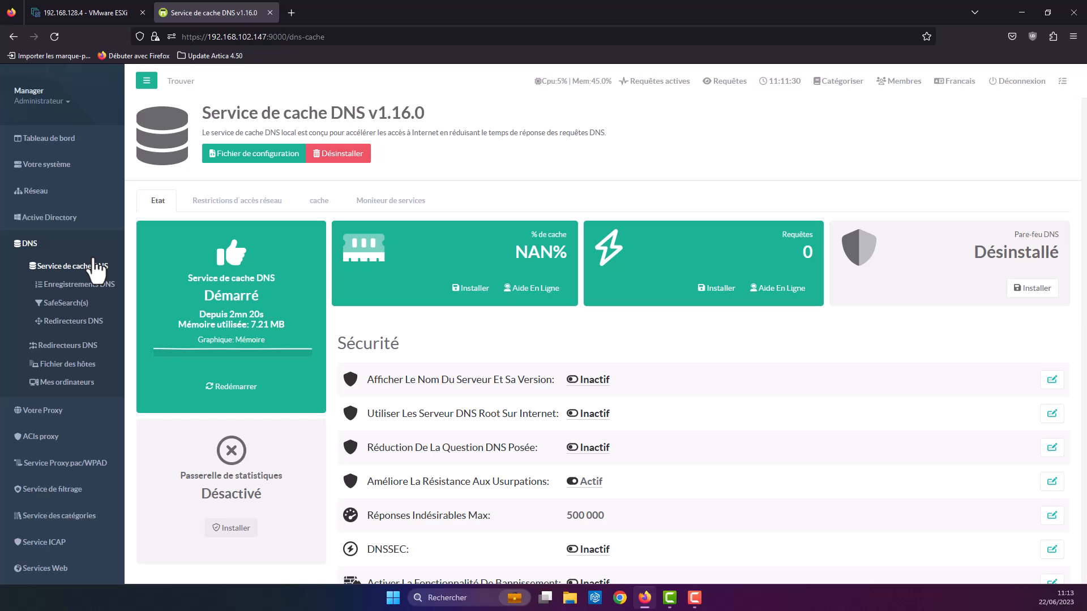
left_click(65, 304)
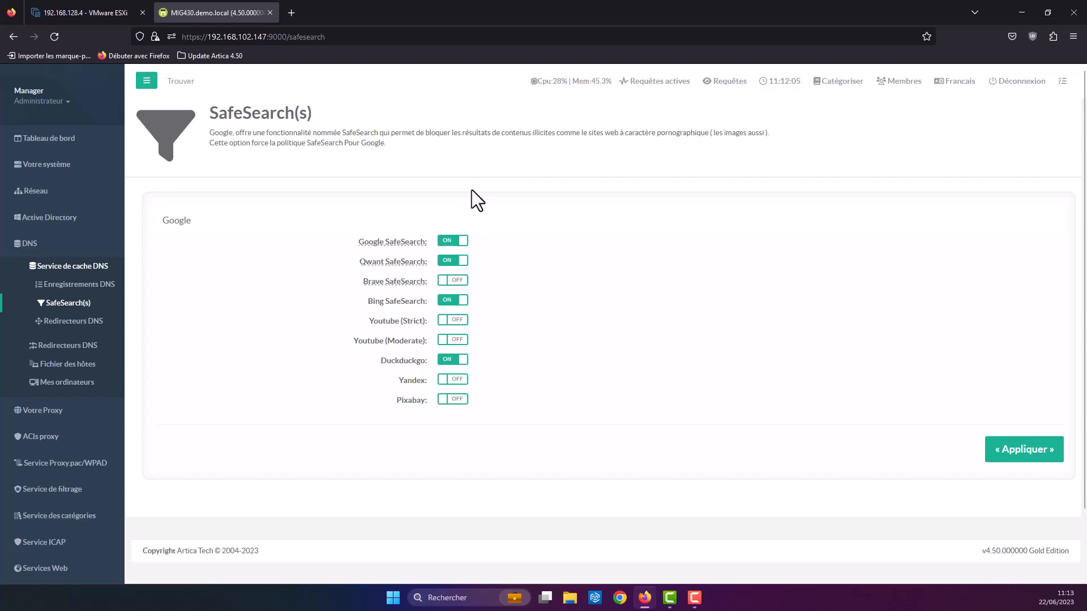
Step: Uninstall Service de cache DNS from Fonctionnalités, then go to DNS > Redirecteurs DNS
left_click(65, 170)
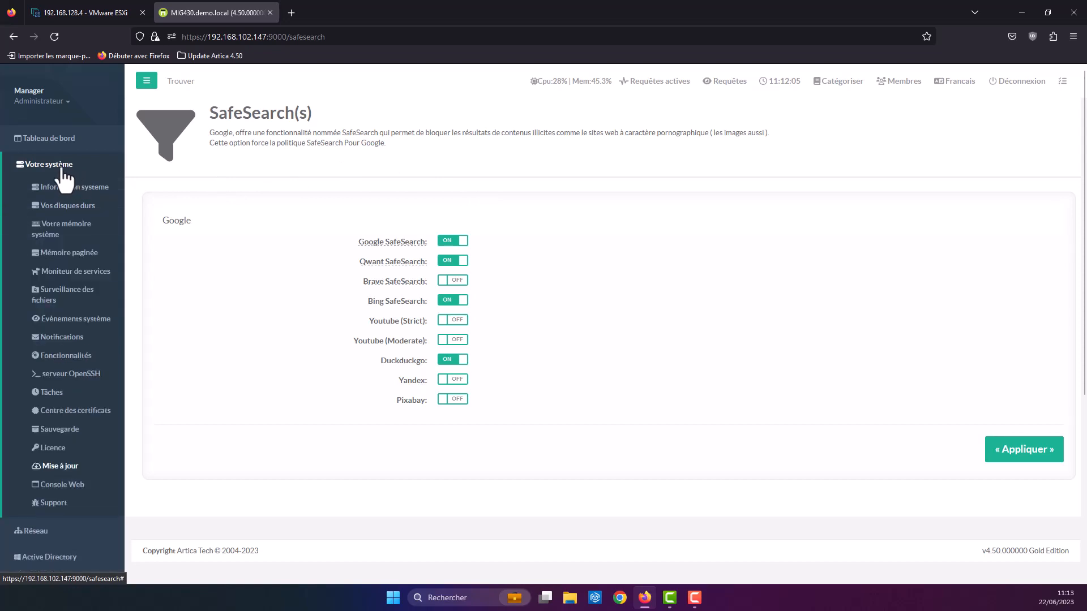
left_click(65, 357)
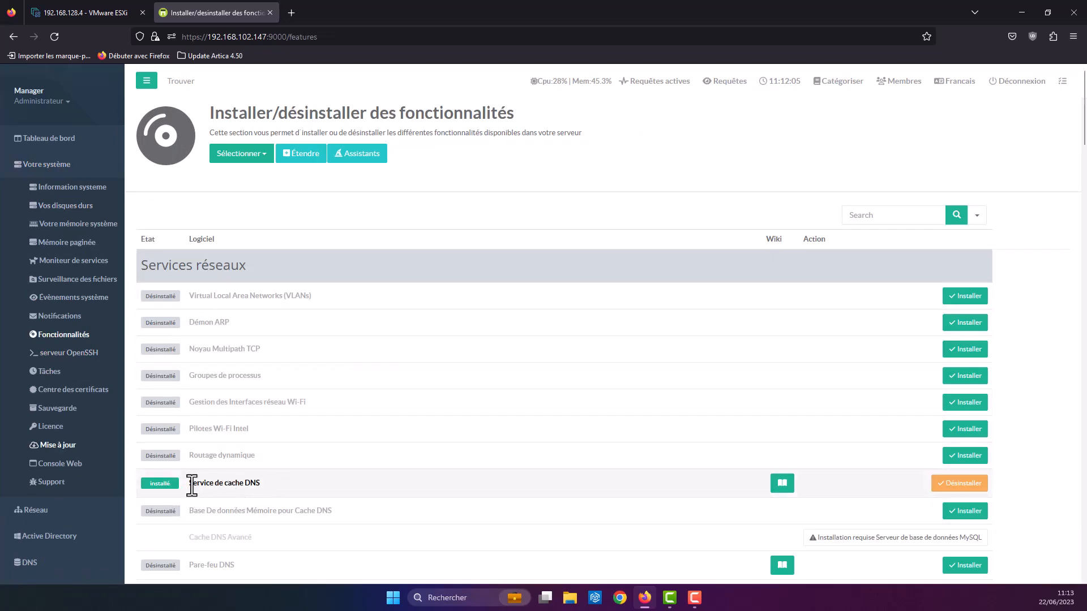
left_click_drag(188, 483, 284, 497)
left_click(953, 484)
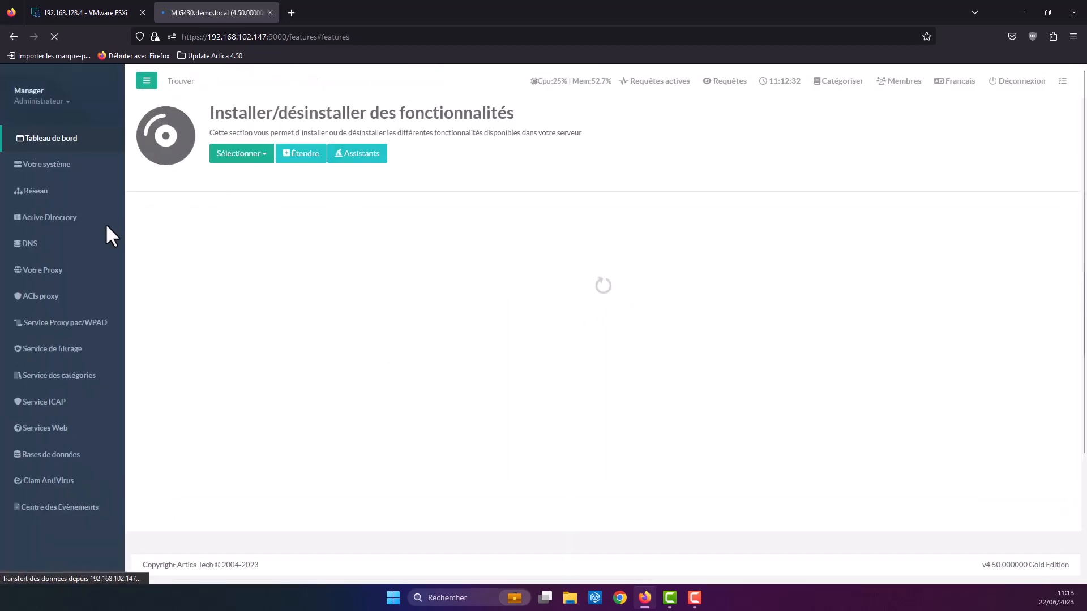
left_click(26, 245)
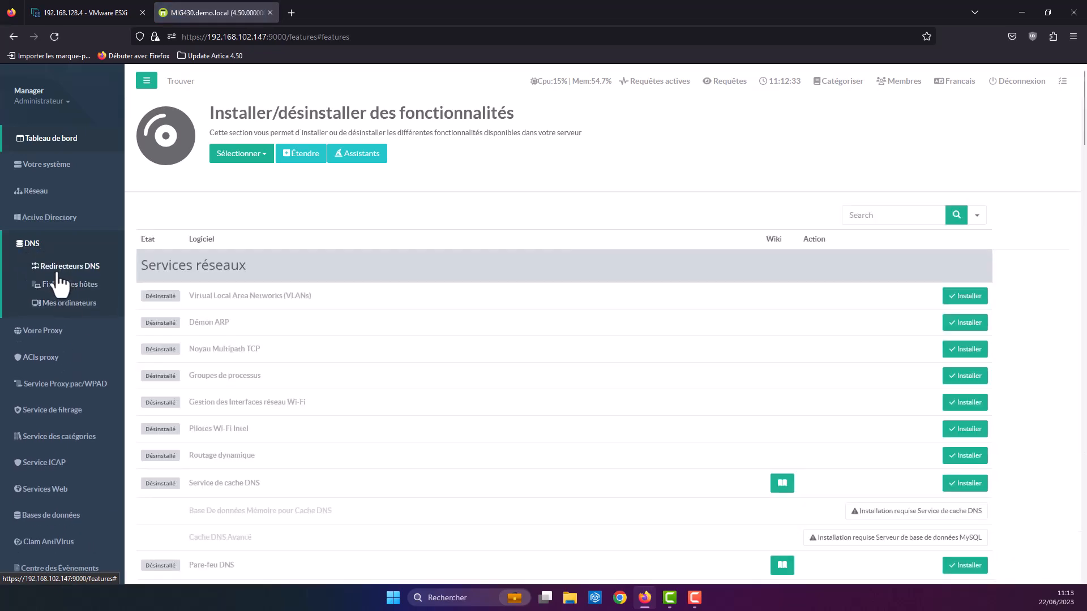
left_click(59, 273)
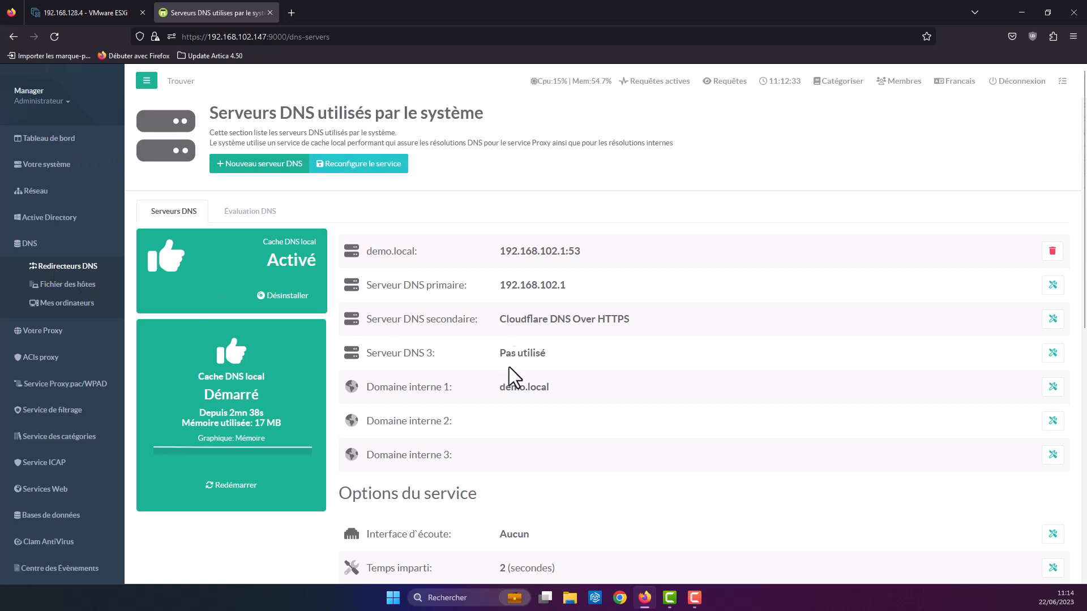
Step: Review the DNS servers page (primary 192.168.102.1, secondary Cloudflare DNS Over HTTPS) and expand Services Web
scroll(508, 368, "down", 8)
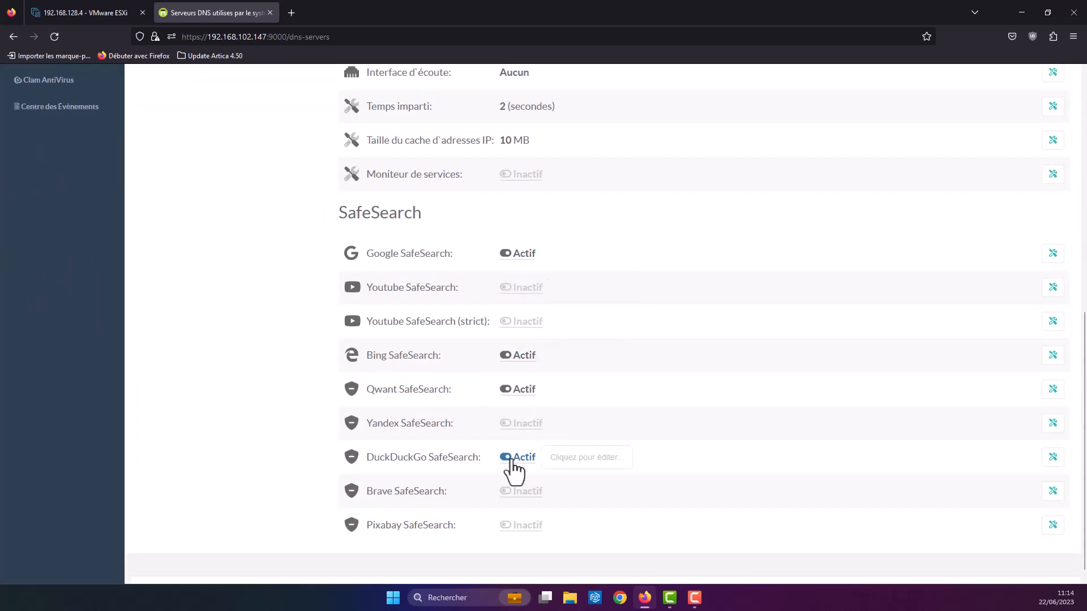
scroll(496, 501, "down", 1)
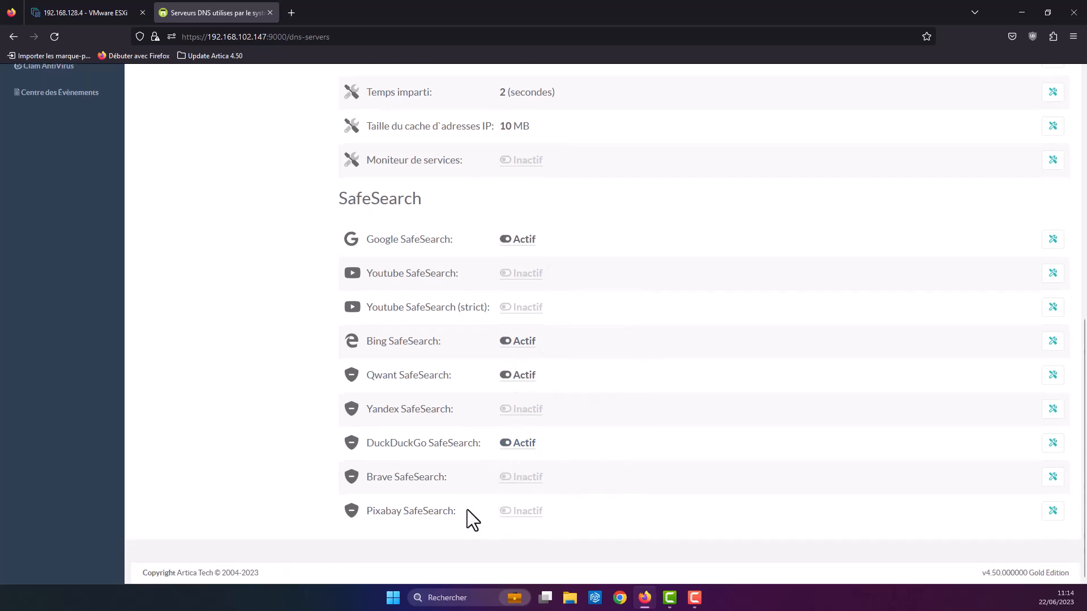
scroll(385, 509, "up", 2)
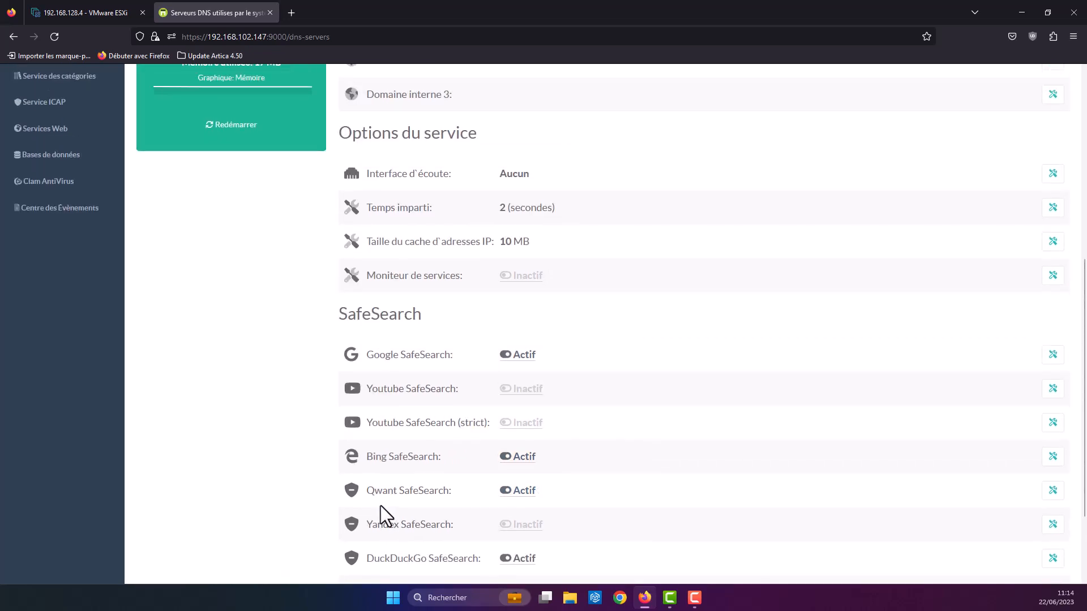
scroll(306, 463, "up", 6)
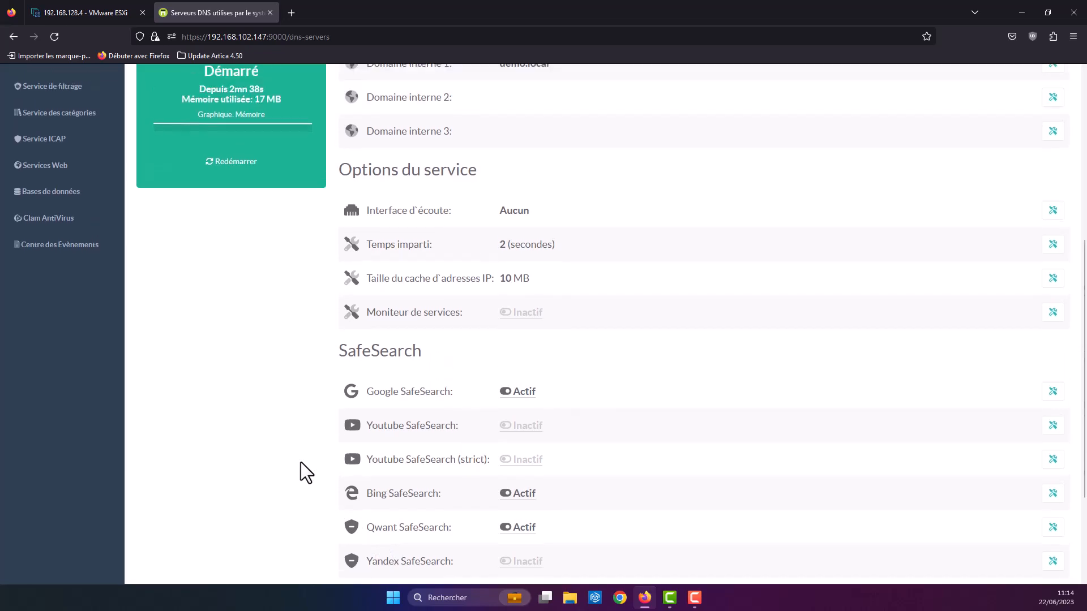
scroll(263, 465, "up", 1)
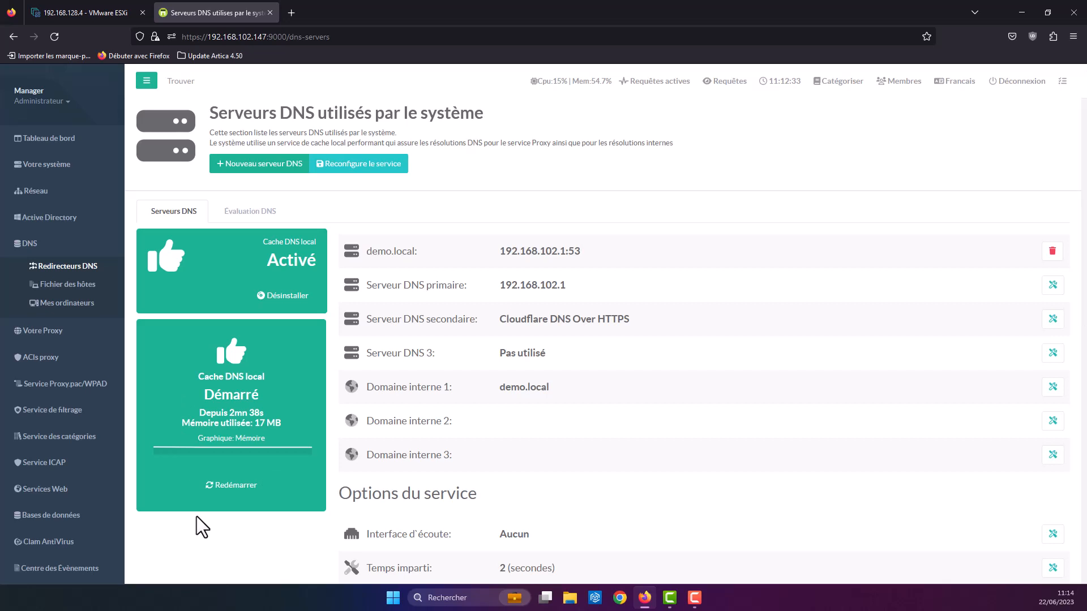
left_click(64, 490)
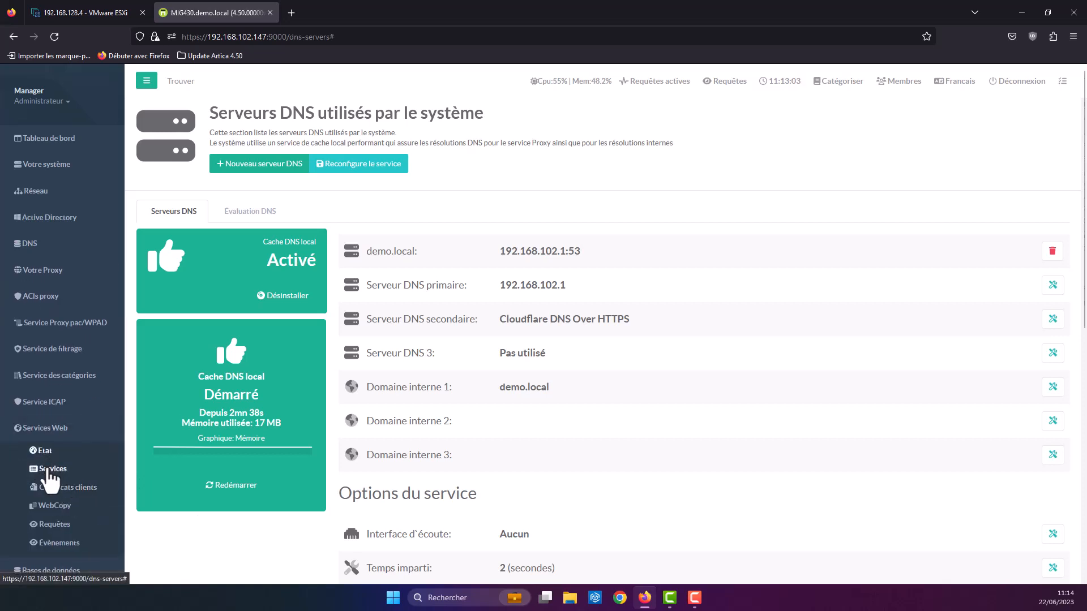
Step: Open Services Web > Services and highlight the PPAC and Error_page server addresses
left_click(49, 472)
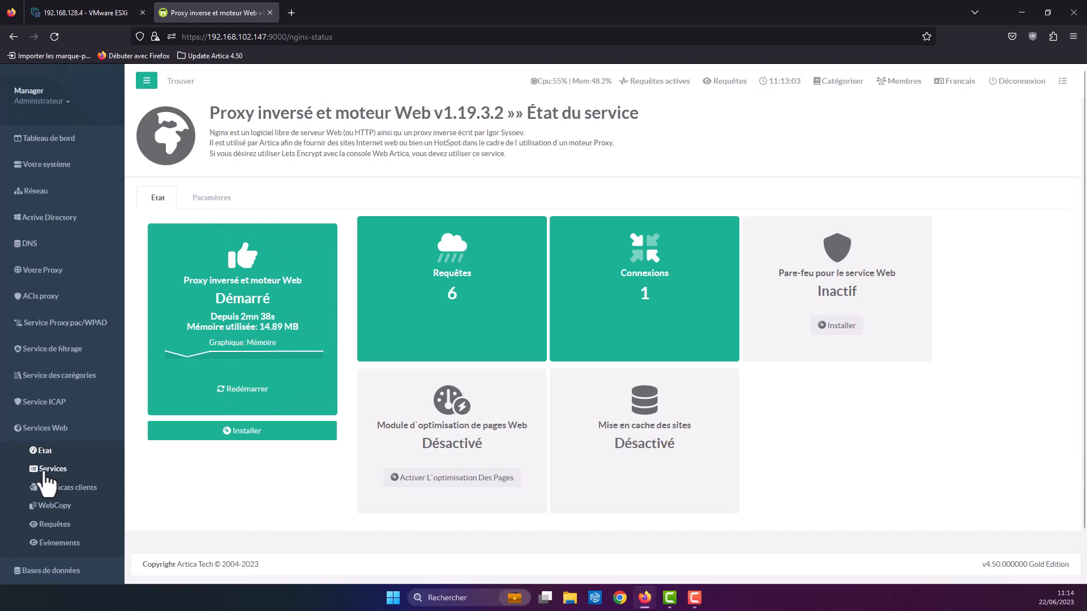
left_click(50, 471)
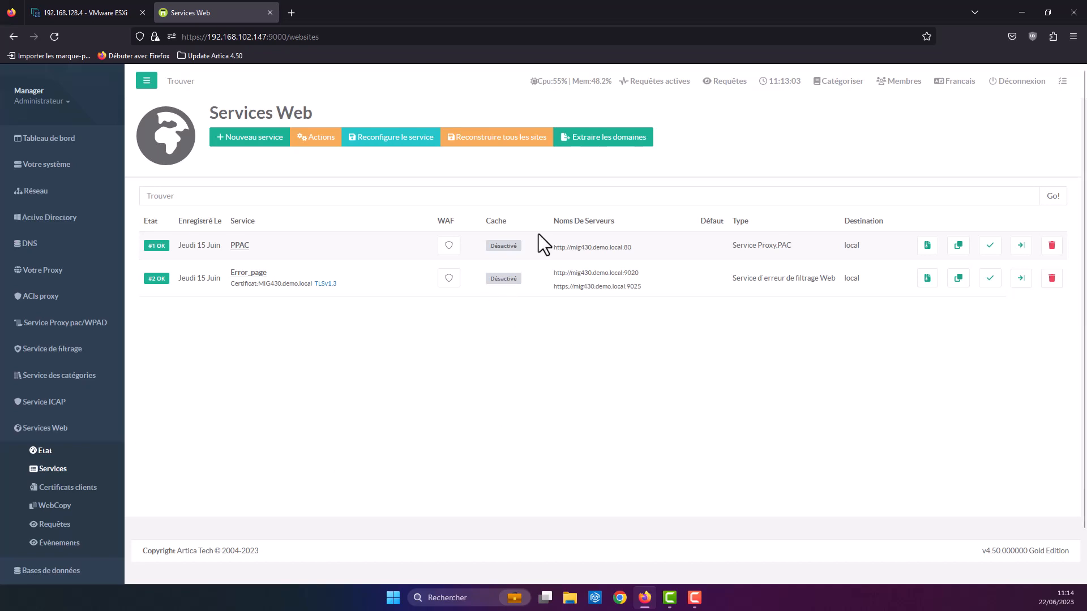
left_click_drag(637, 247, 590, 249)
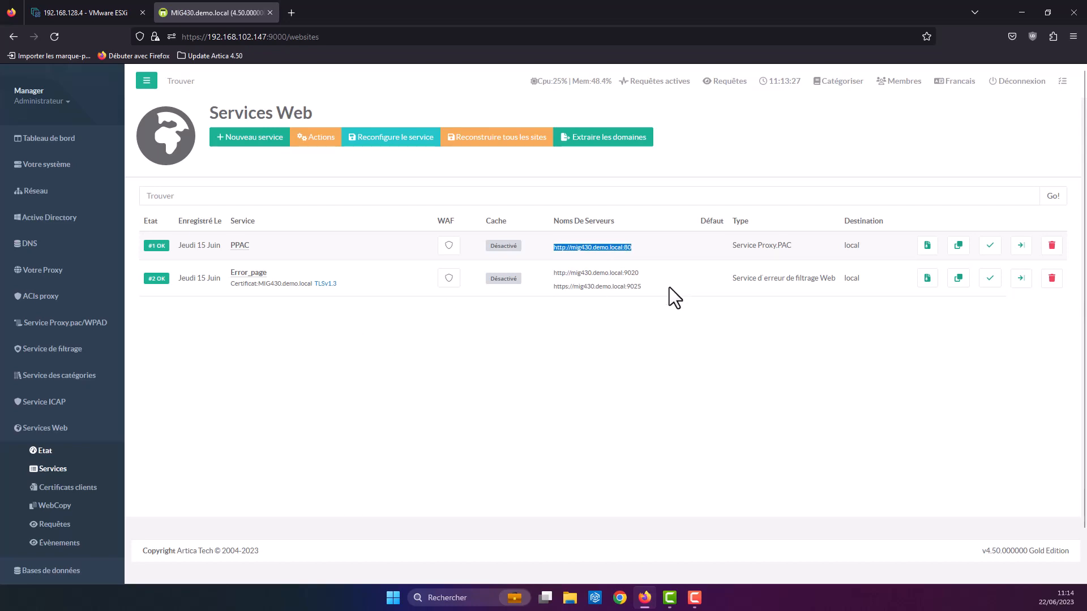
left_click_drag(669, 287, 552, 274)
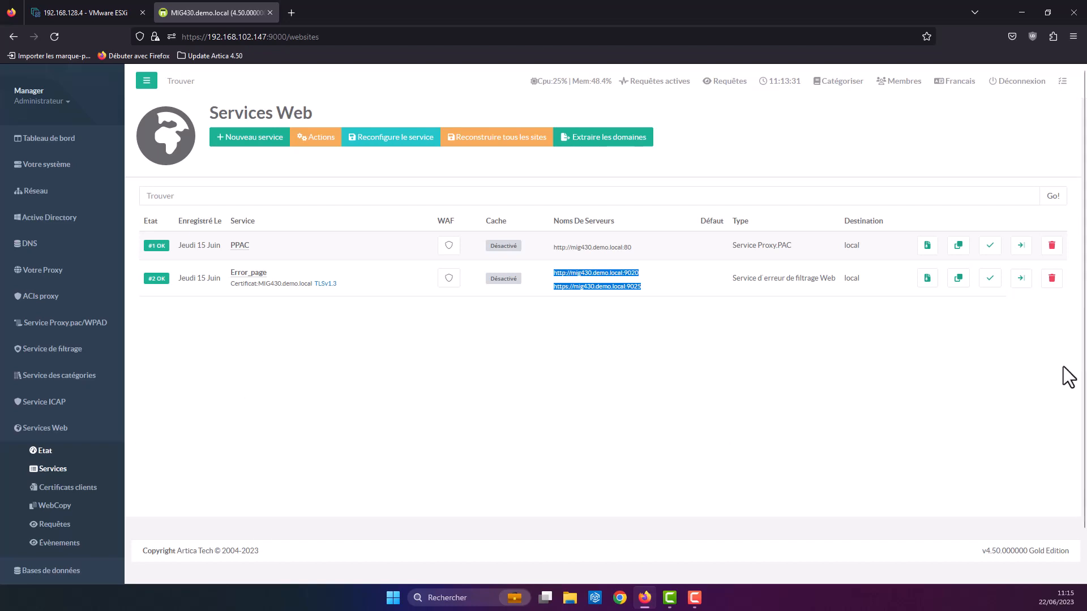
Step: Delete the Error_page and PPAC web services, reconfigure the service, and open Votre système > Fonctionnalités
left_click(1051, 279)
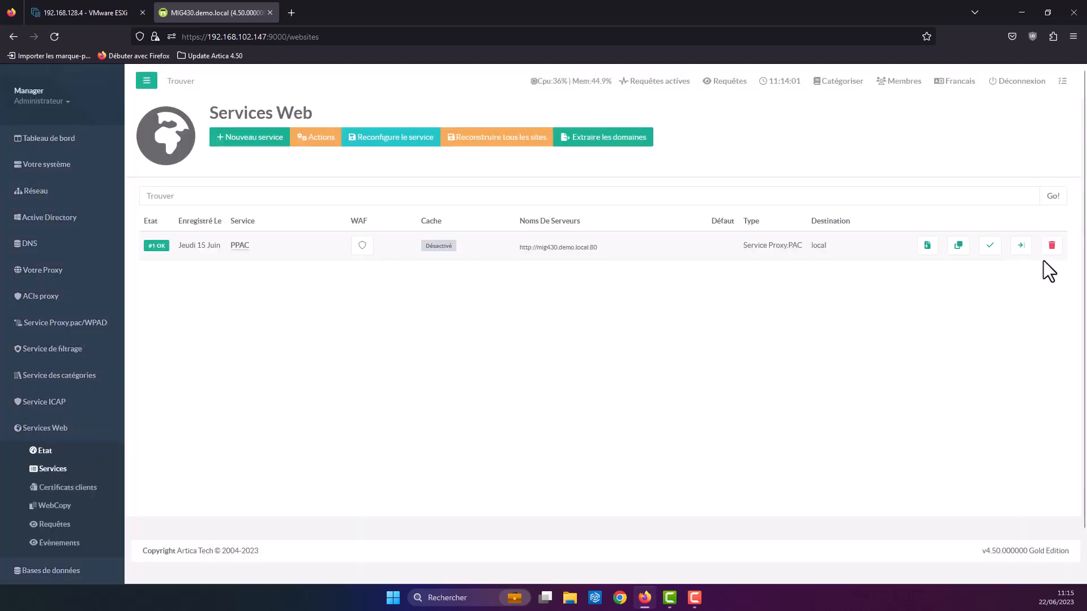
left_click(1051, 245)
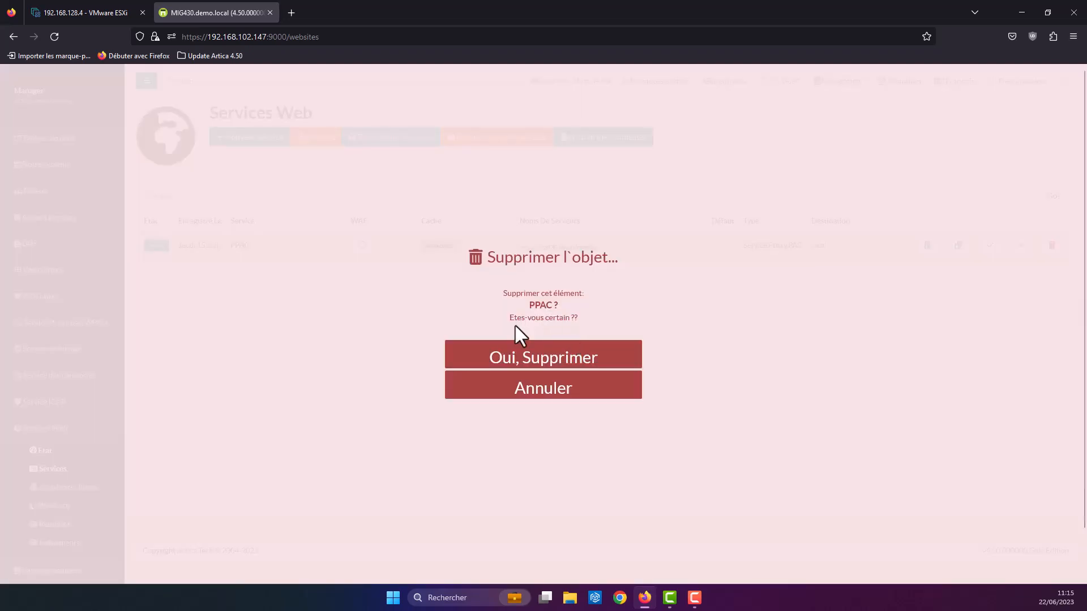
left_click(597, 362)
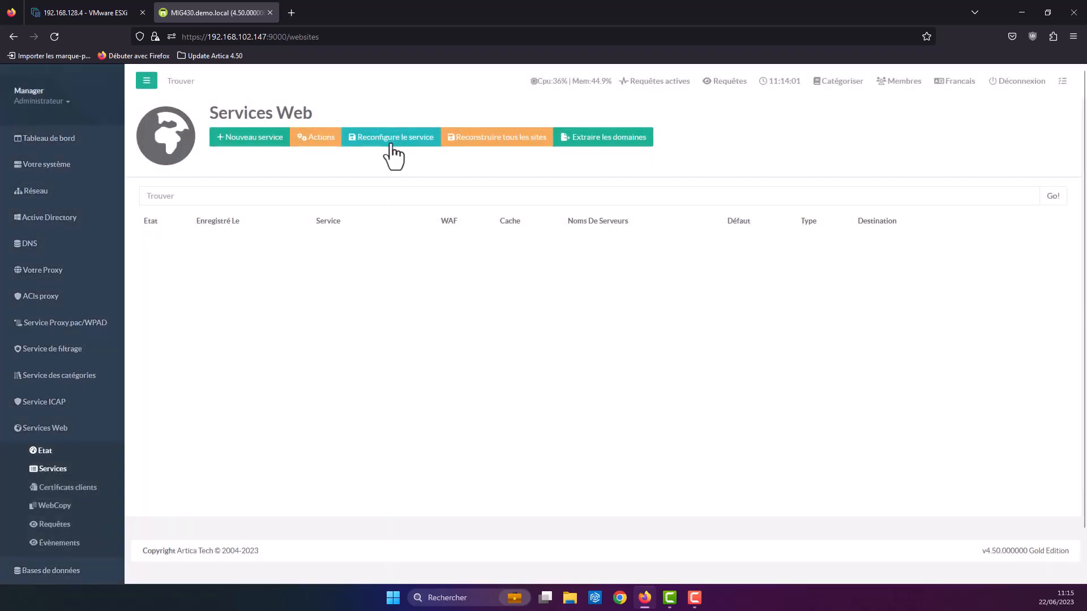
left_click(391, 145)
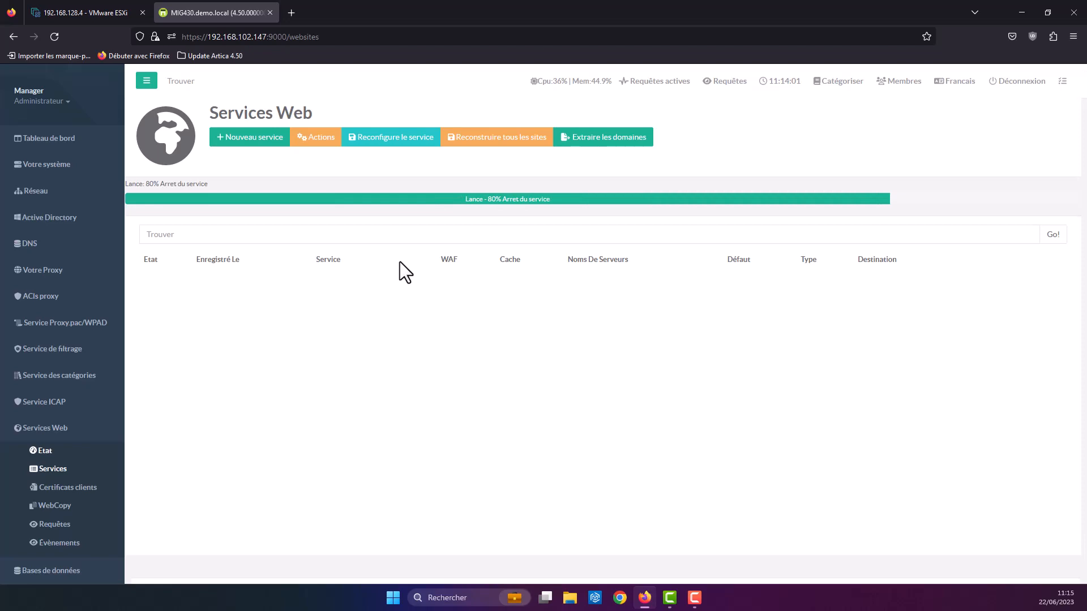
left_click(52, 170)
left_click(48, 357)
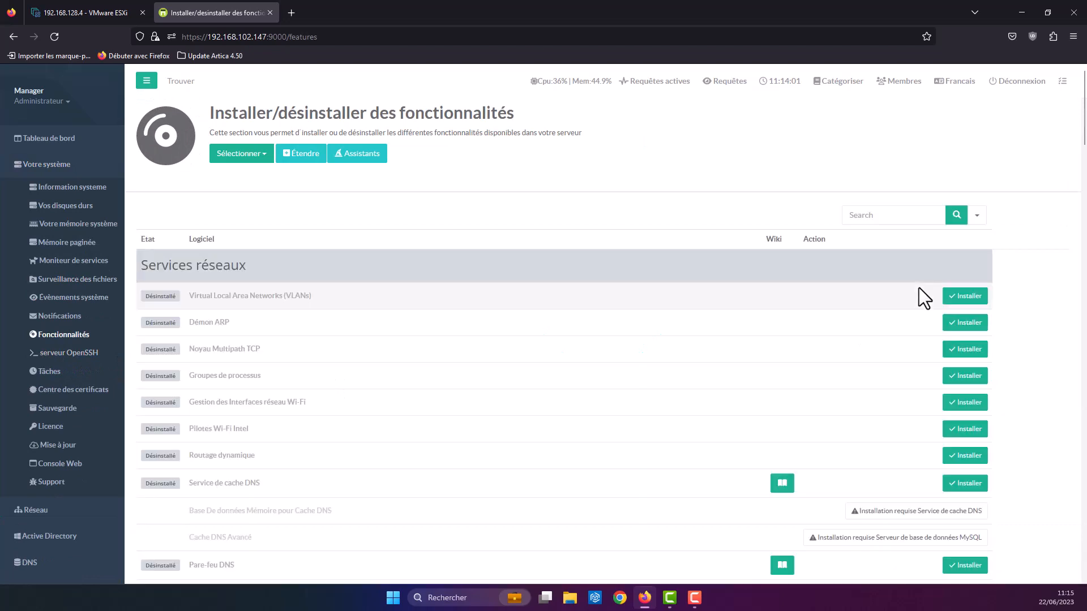
Step: Filter the features by 'nginx' and uninstall Serveur Web et reverse proxy (Nginx)
left_click(899, 217)
type("nginx")
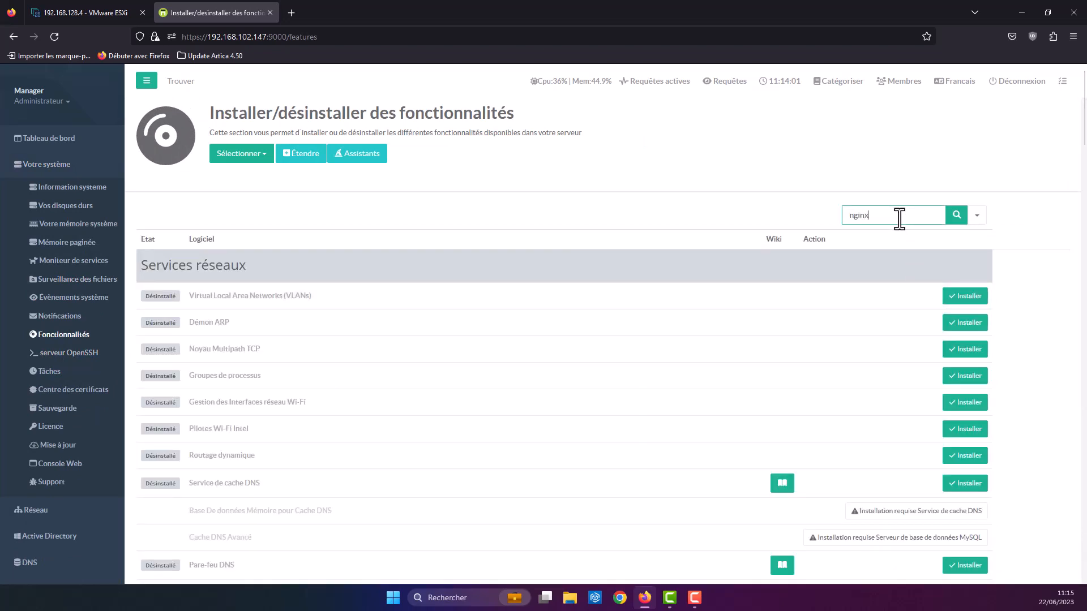
key("Return")
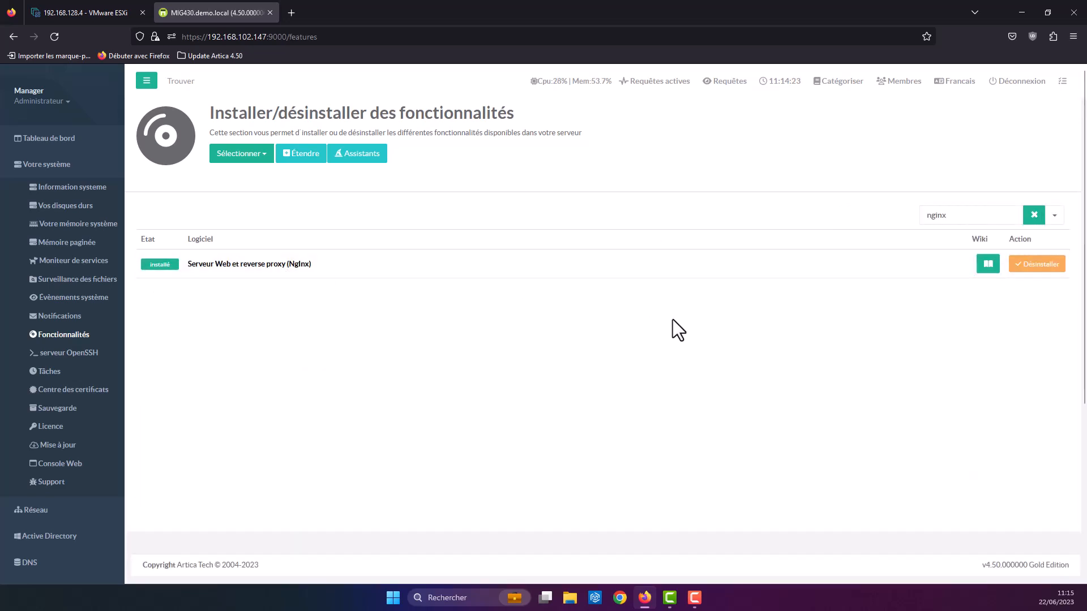
left_click_drag(193, 263, 233, 266)
left_click(1055, 273)
left_click(1052, 272)
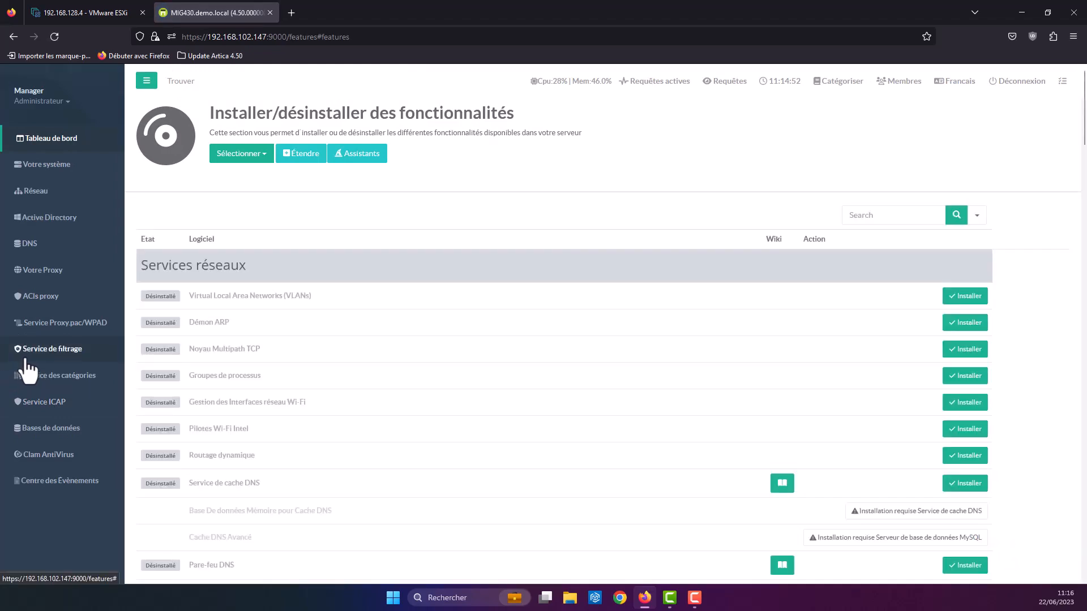
Step: Expand Service de filtrage and open its Fonctionnalités page
left_click(27, 358)
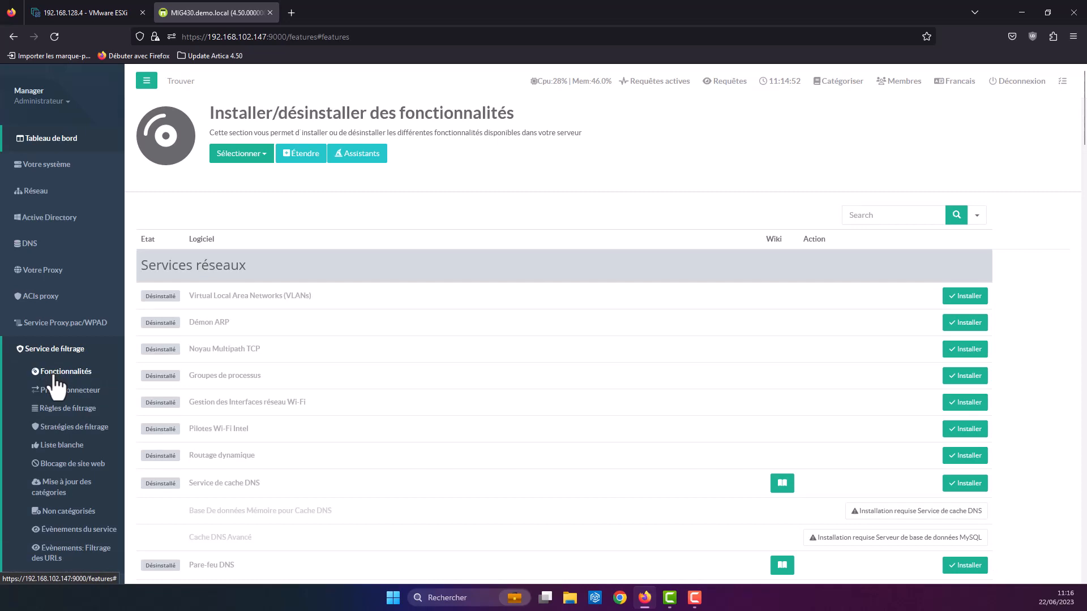
left_click(54, 377)
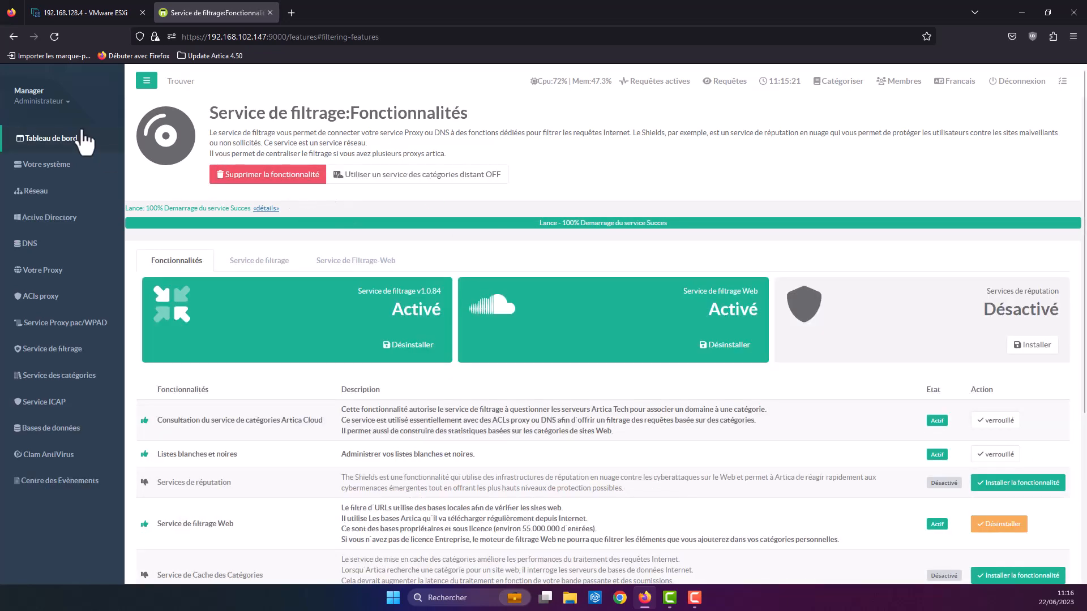
Step: Go back to the dashboard and open the Proxy.pac/WPAD service status page
left_click(65, 138)
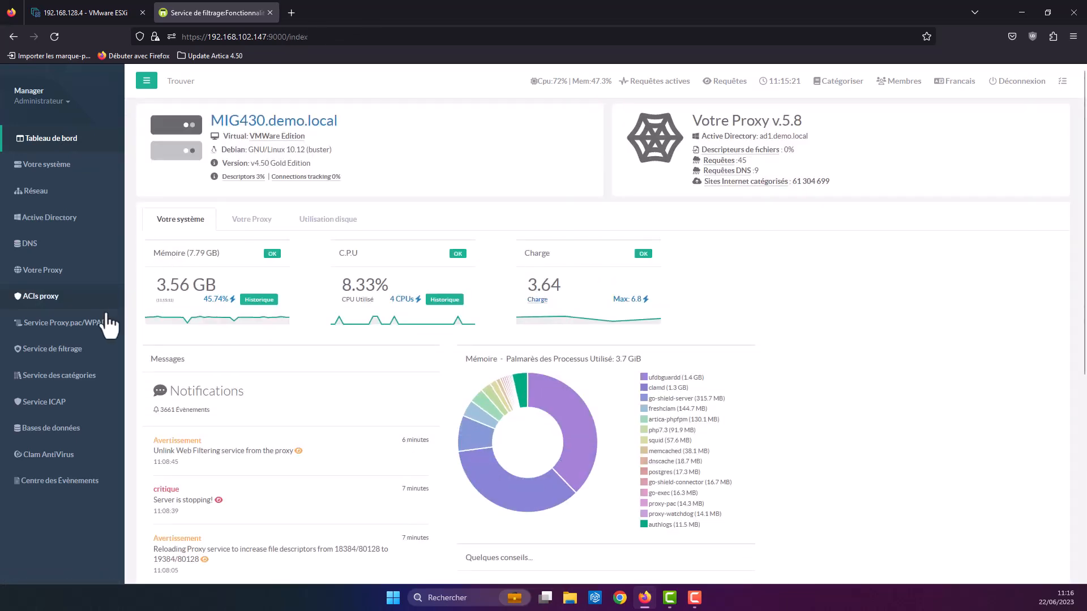
left_click(61, 331)
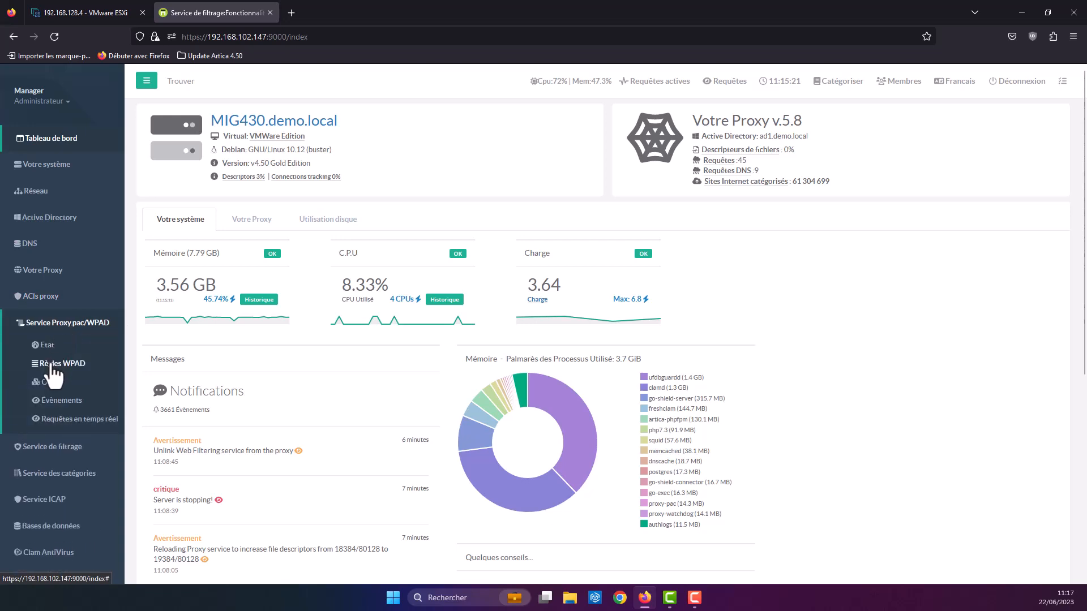
left_click(54, 347)
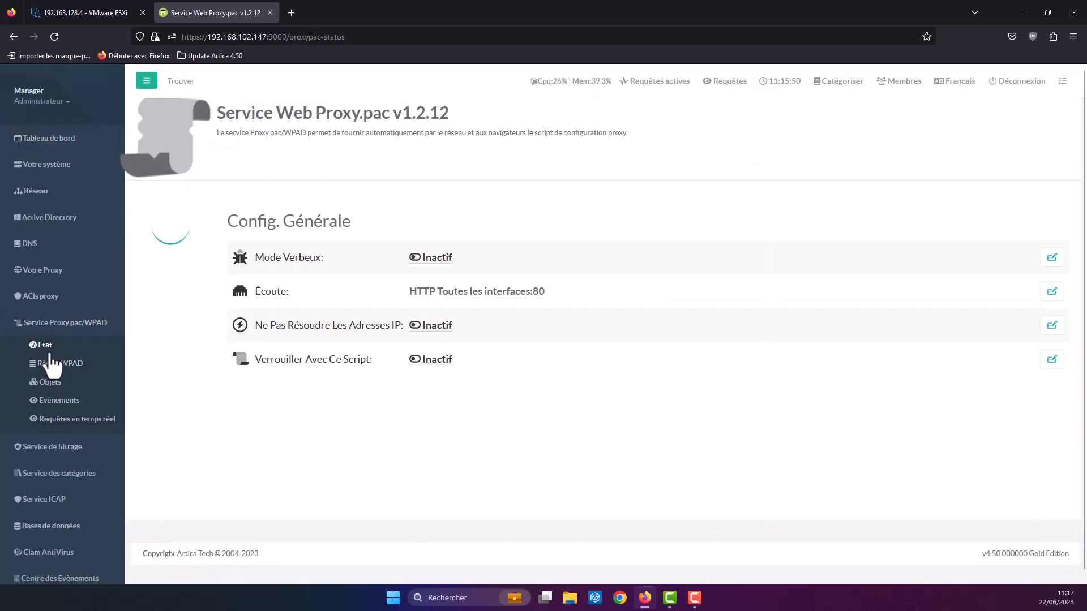
Step: Confirm Proxy.pac listens on HTTP all interfaces:80, then expand Service de filtrage
left_click_drag(679, 295, 527, 293)
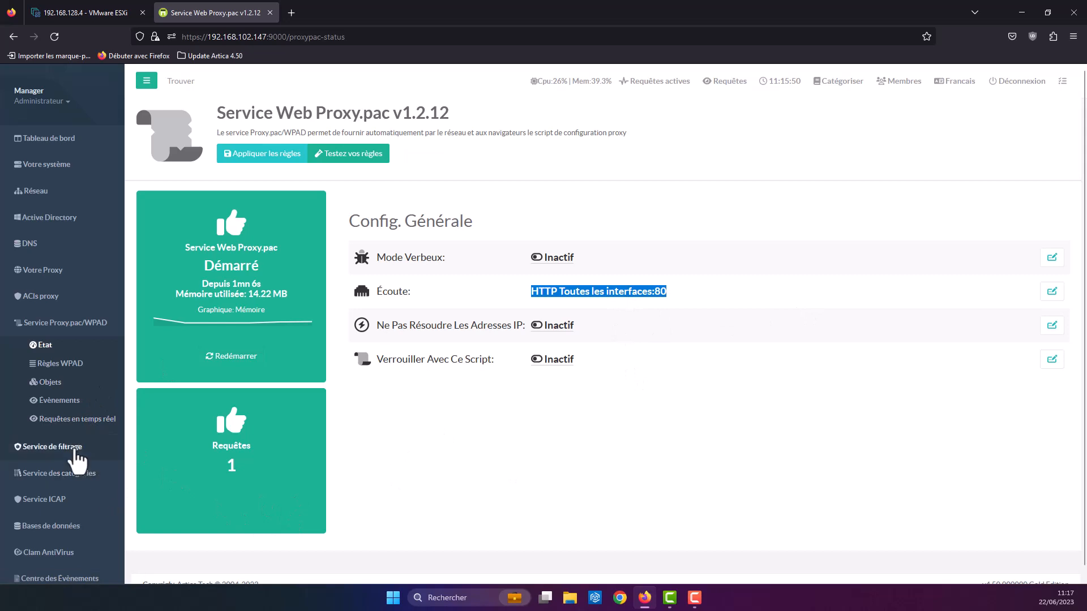
left_click(60, 447)
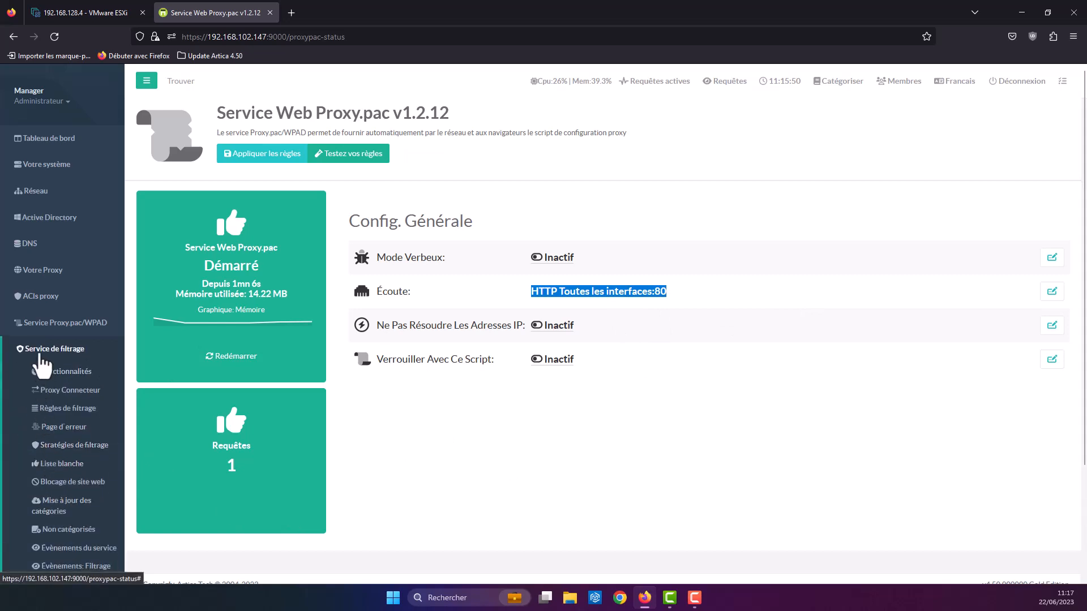
Step: Open the Page d'erreur settings and activate the dedicated error page service
left_click(60, 427)
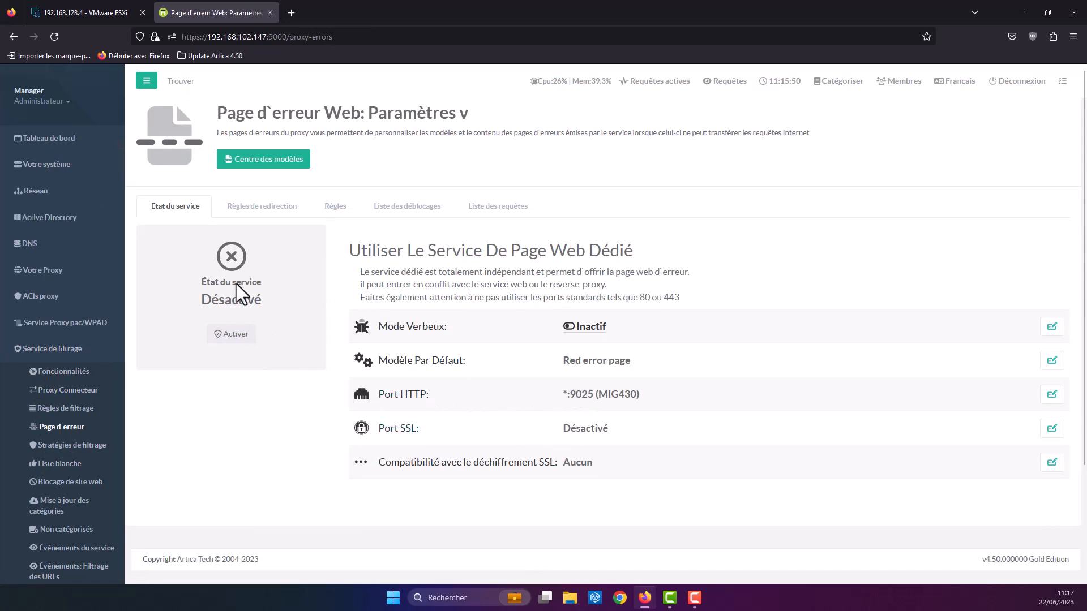
left_click_drag(210, 281, 291, 286)
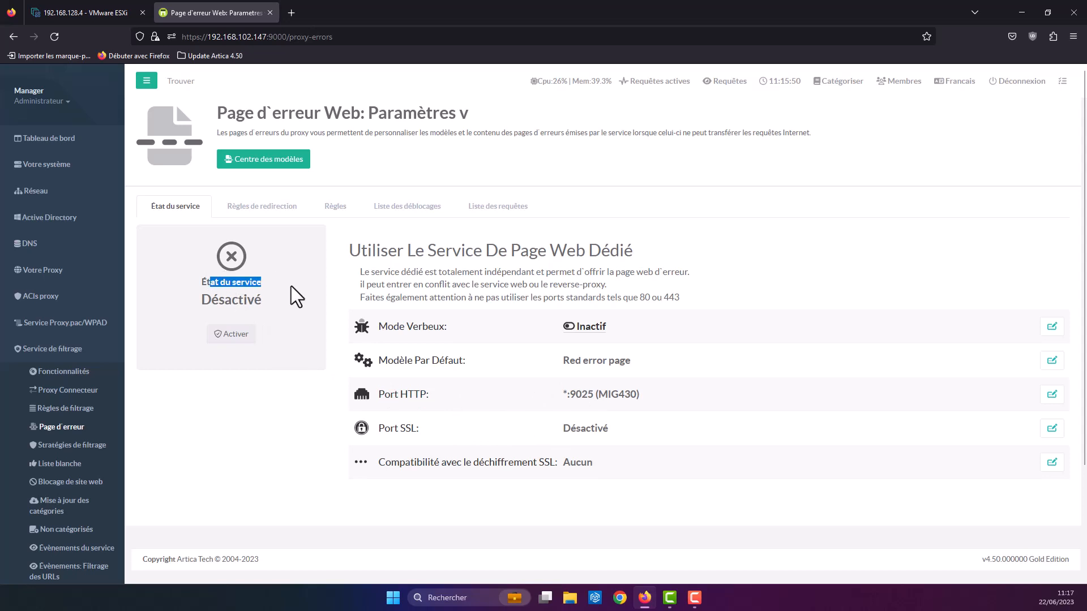
left_click(237, 334)
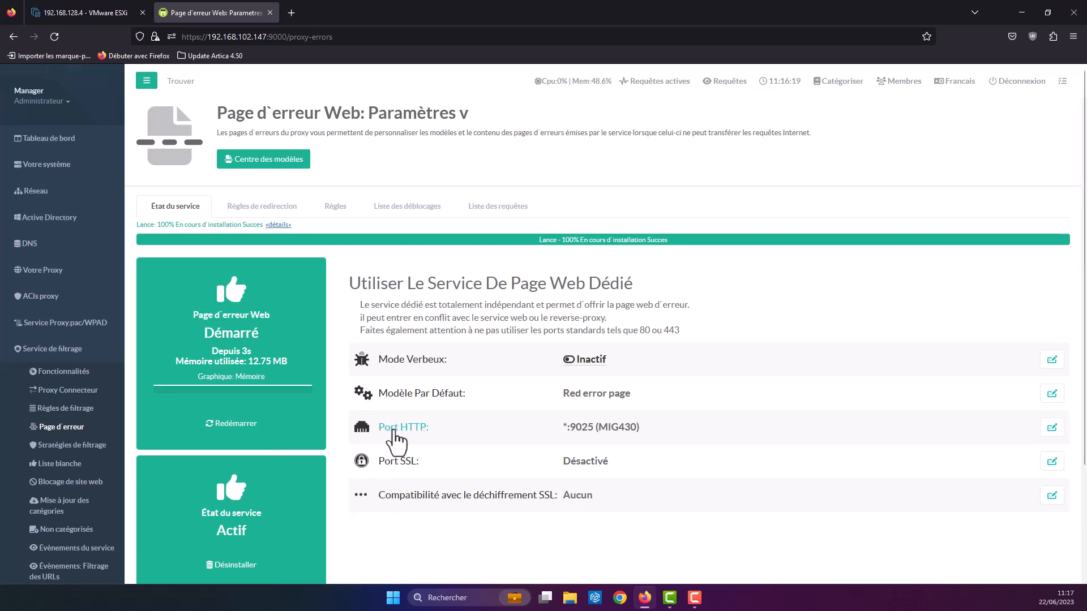
Step: Set the error page to HTTP port 9020 and SSL port 9025 with the MIG430.demo.local certificate
left_click(1051, 429)
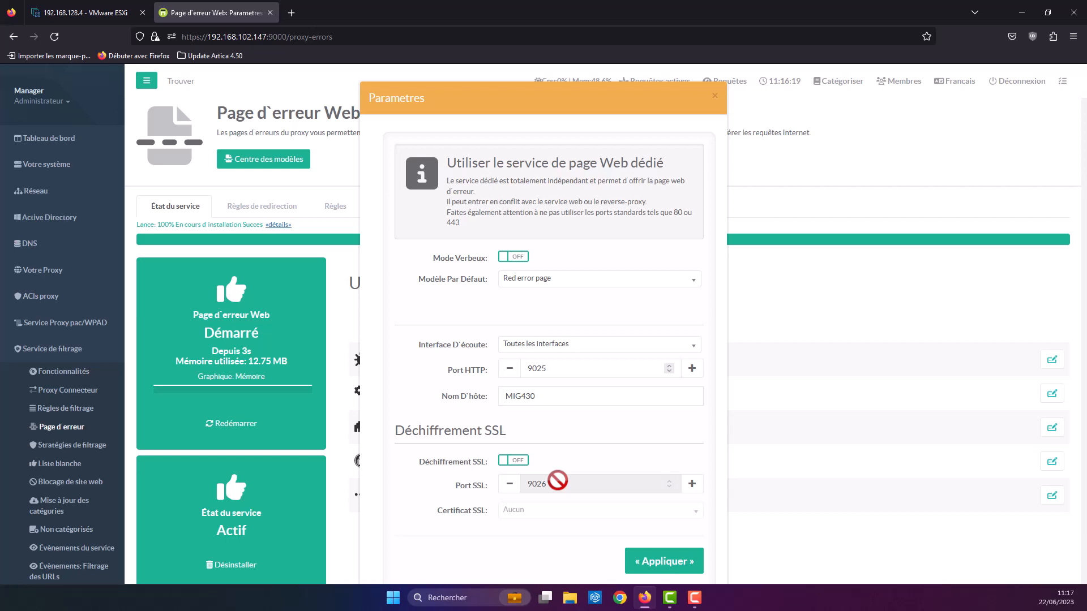
left_click(553, 369)
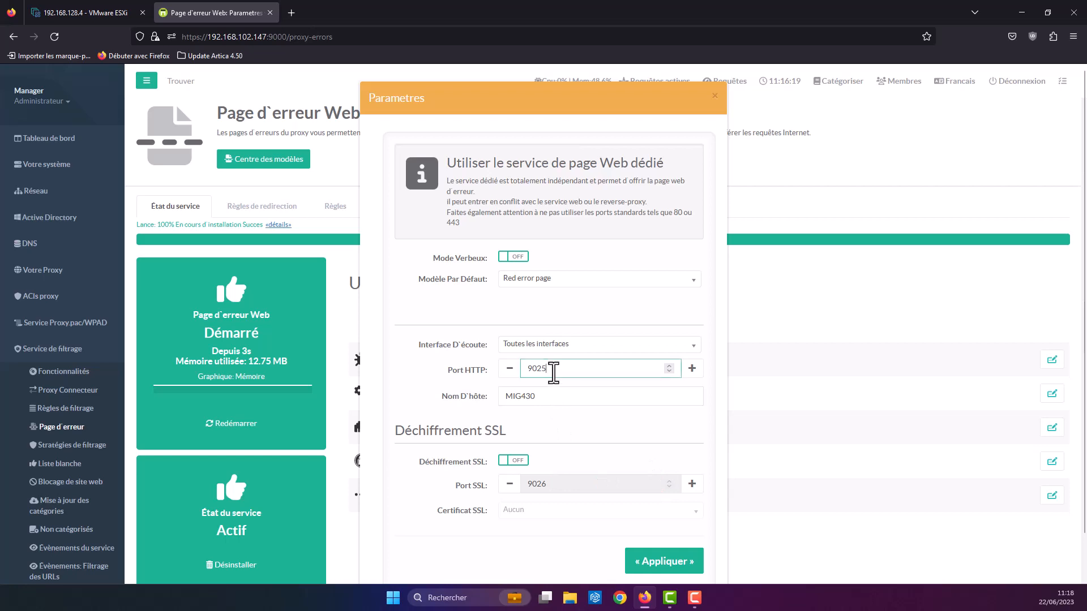
double_click(553, 369)
type("9020")
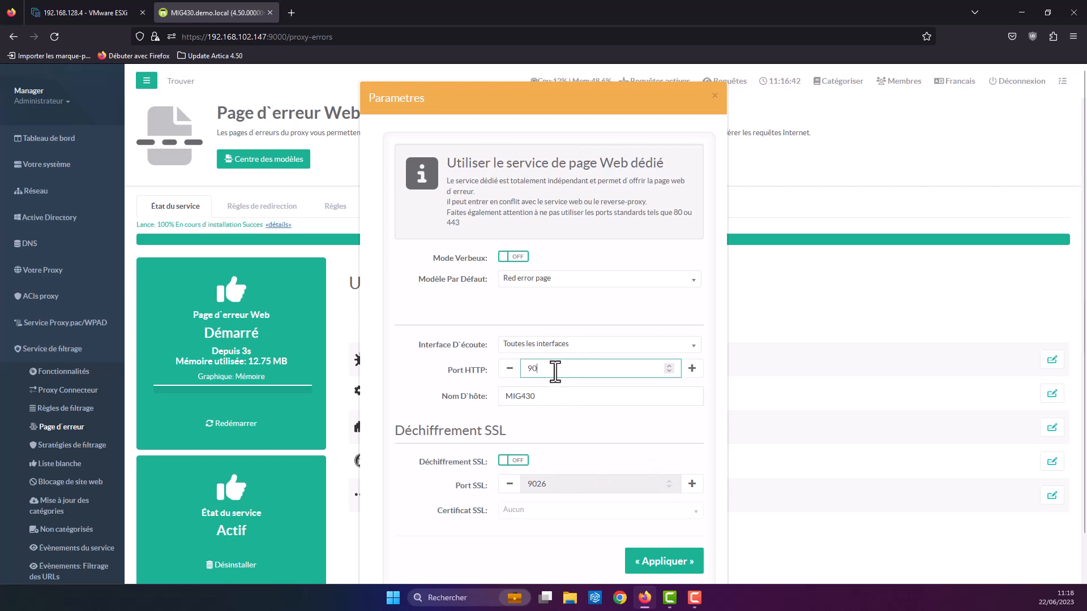
left_click(514, 461)
left_click(589, 486)
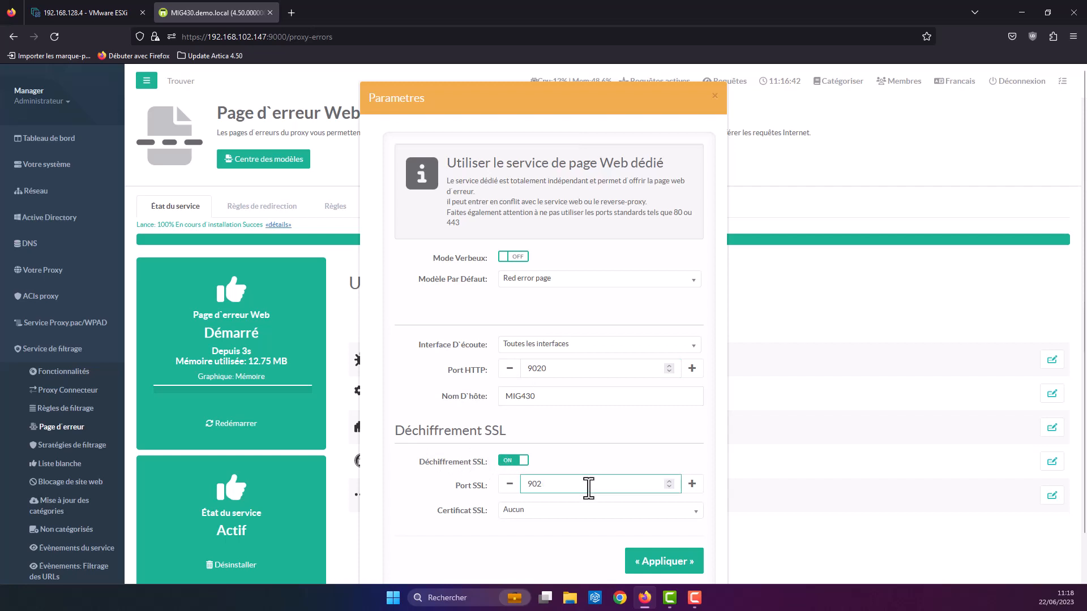
type("5")
left_click(553, 509)
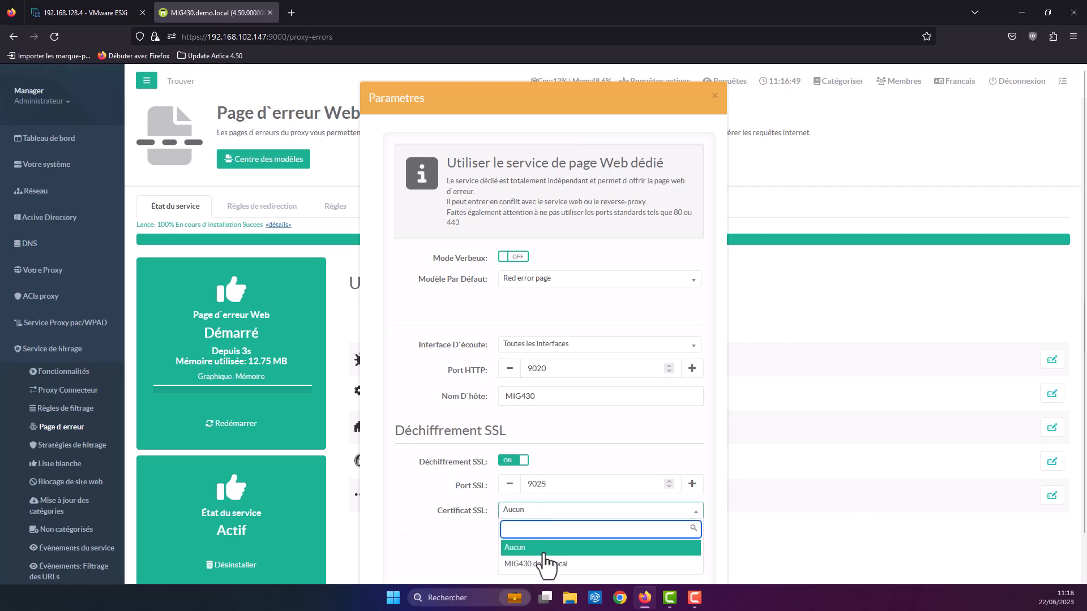
left_click(546, 564)
left_click(662, 569)
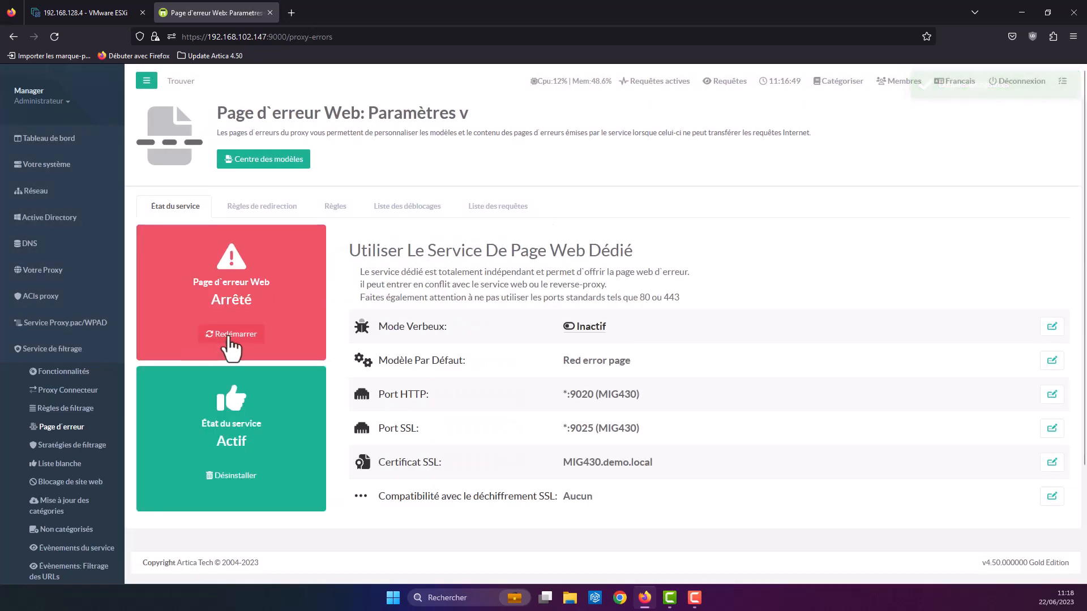
Step: Restart the web error page service and verify it shows Démarré and Actif
left_click(230, 337)
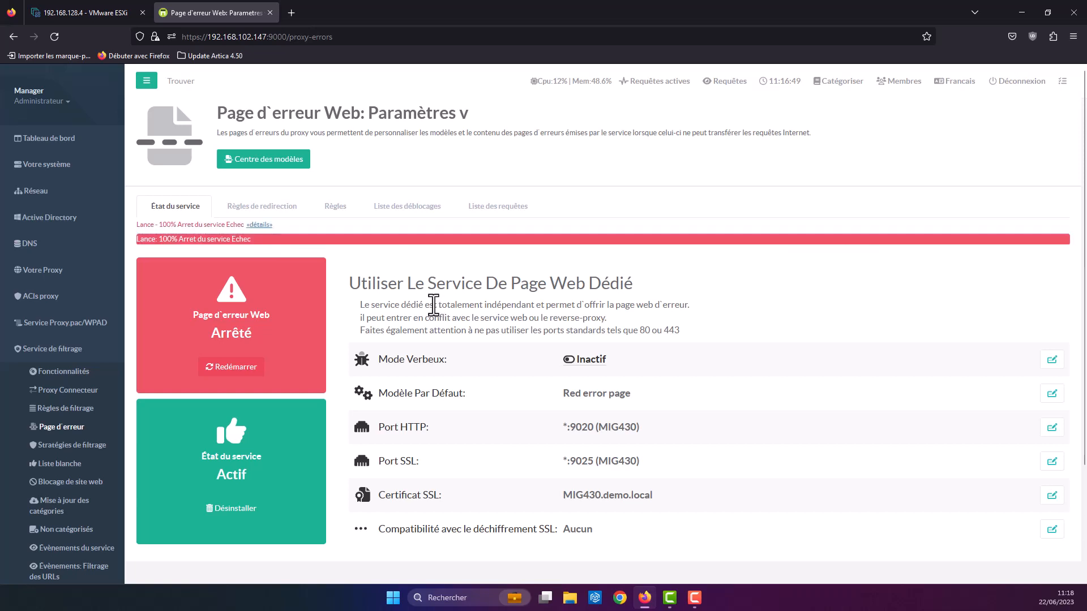
left_click(260, 208)
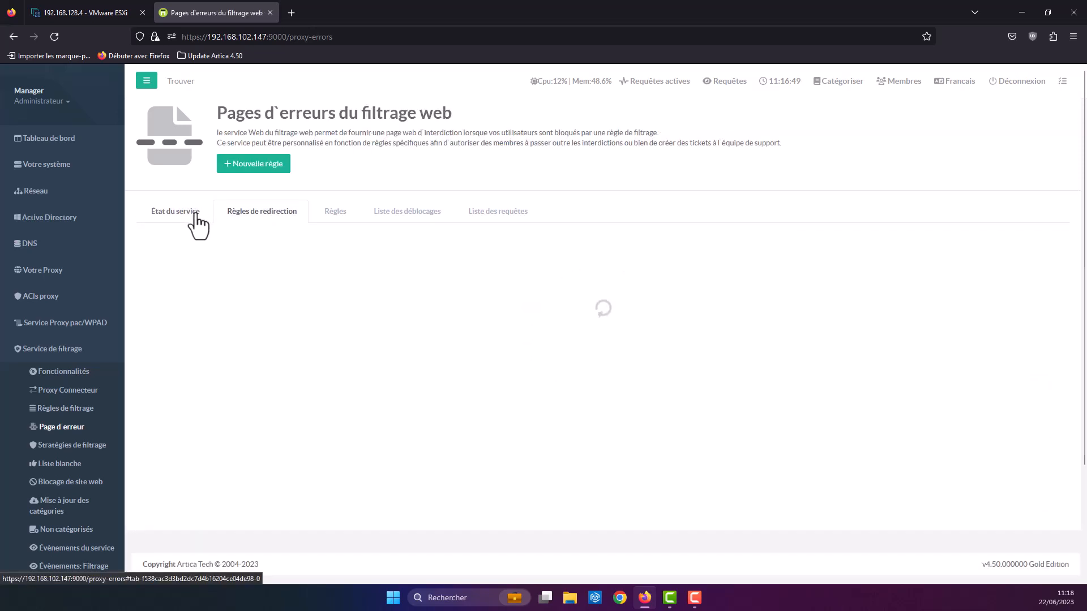
left_click(195, 214)
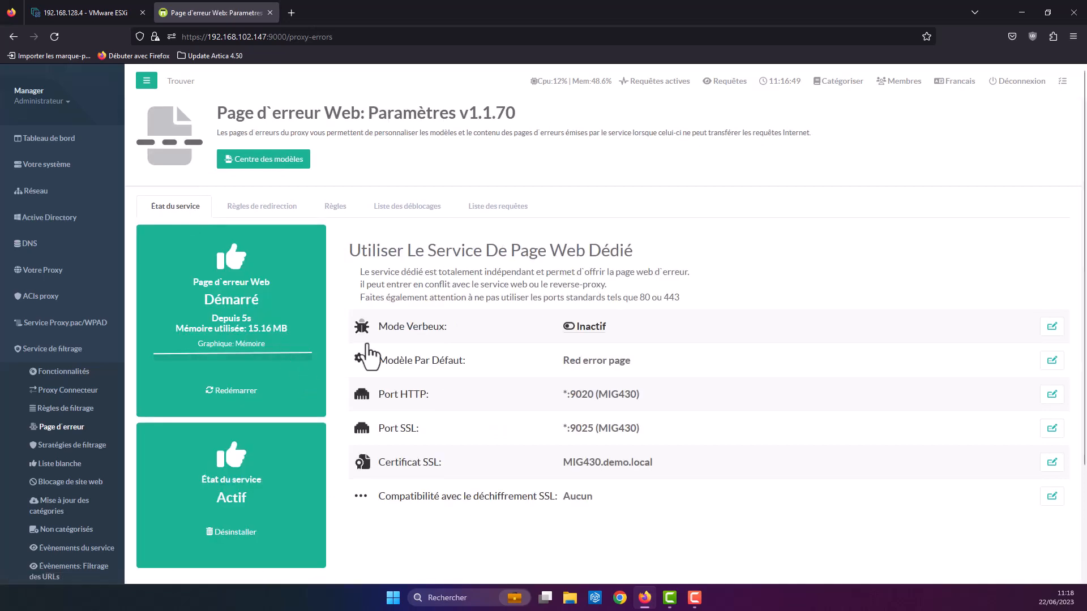
scroll(82, 399, "down", 2)
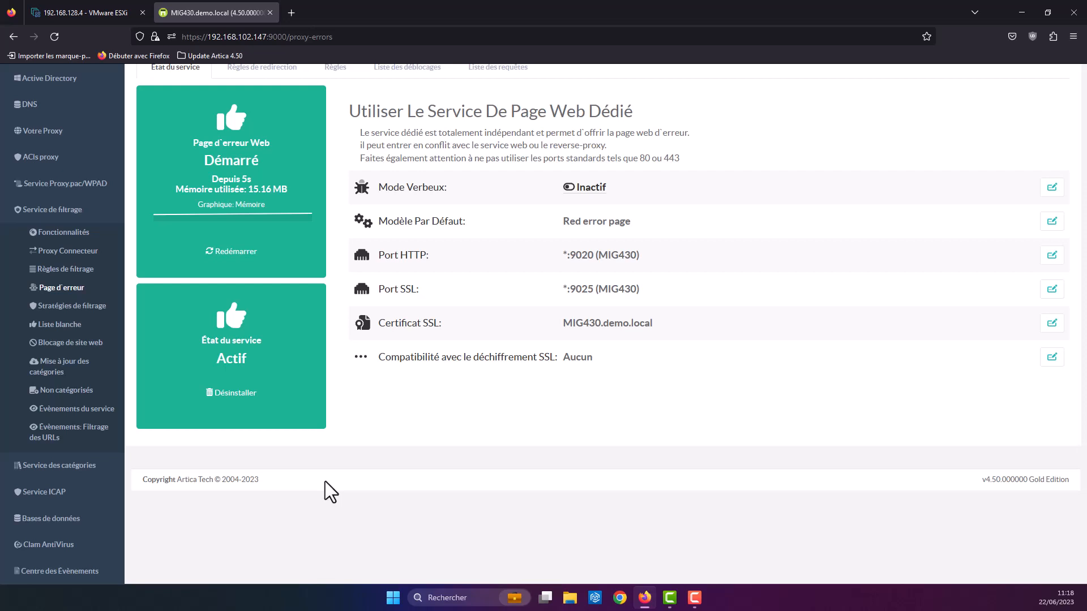
left_click_drag(68, 502, 55, 498)
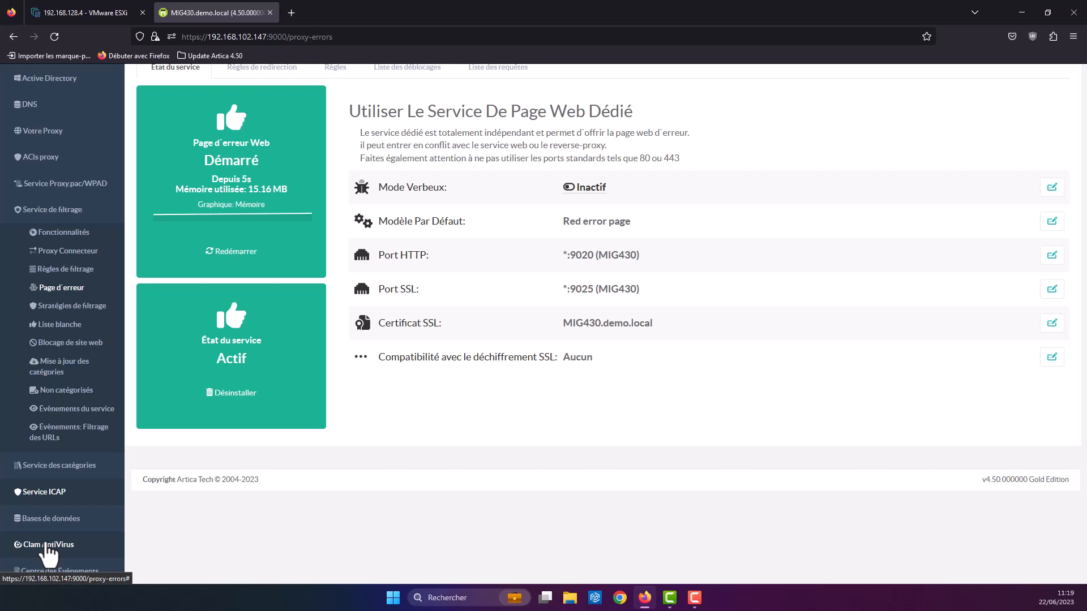
scroll(60, 509, "up", 1)
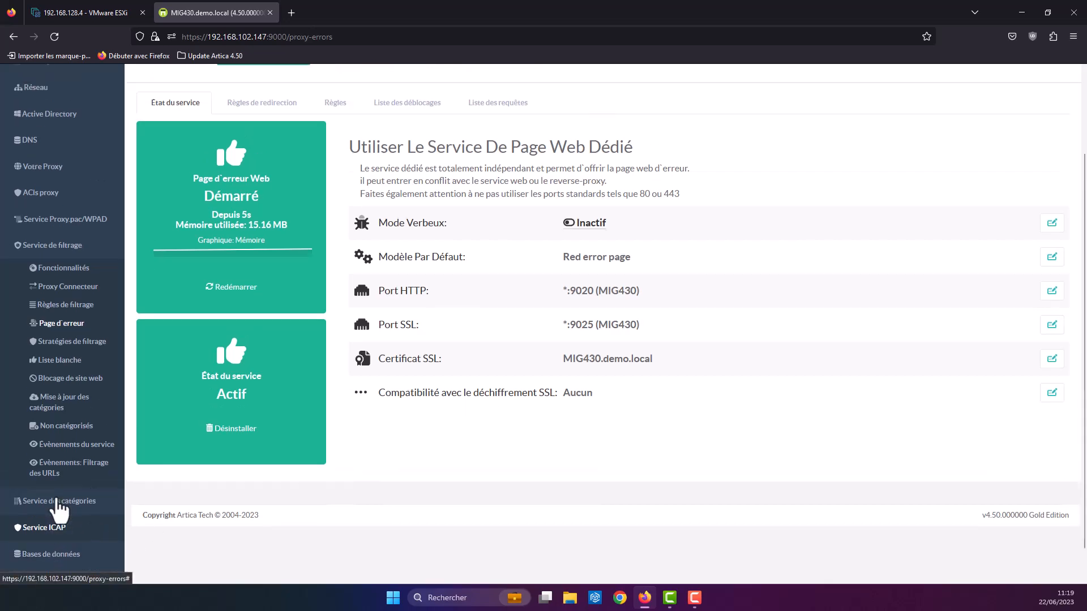
scroll(59, 510, "up", 2)
left_click(50, 166)
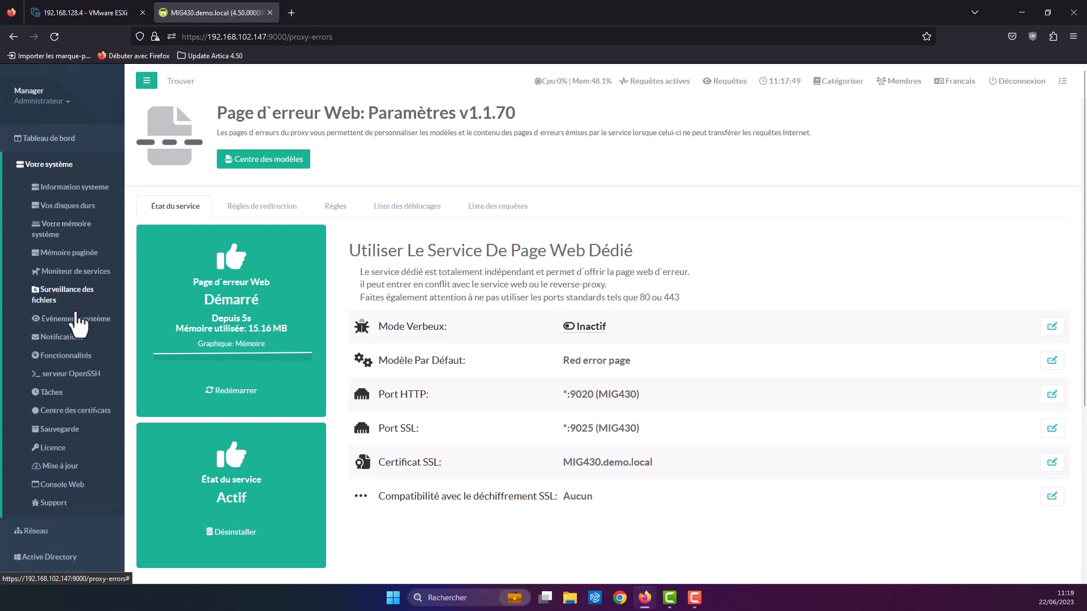
left_click(66, 356)
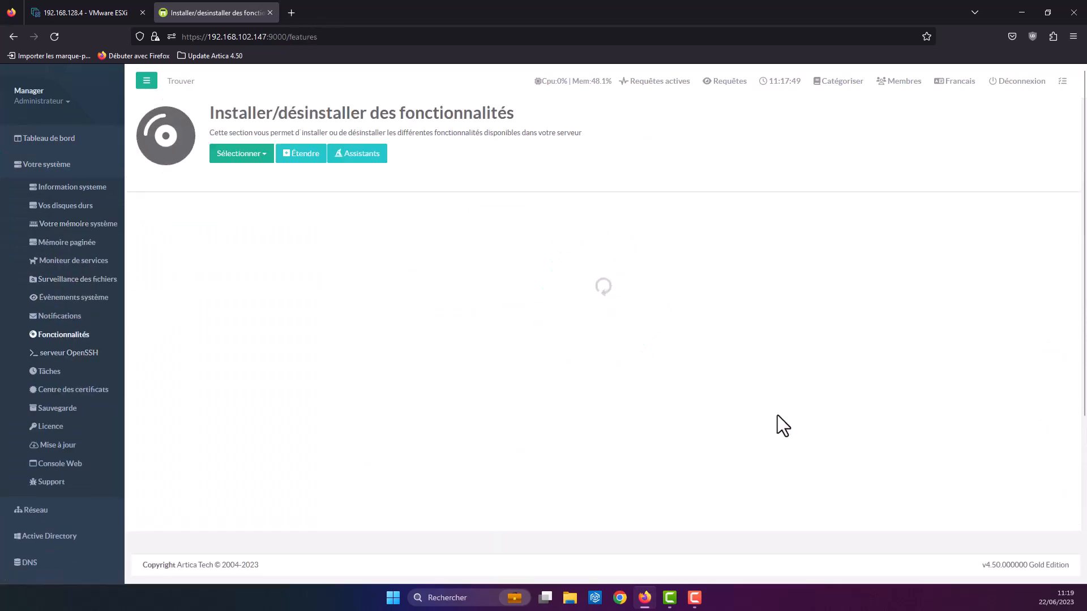
left_click(909, 215)
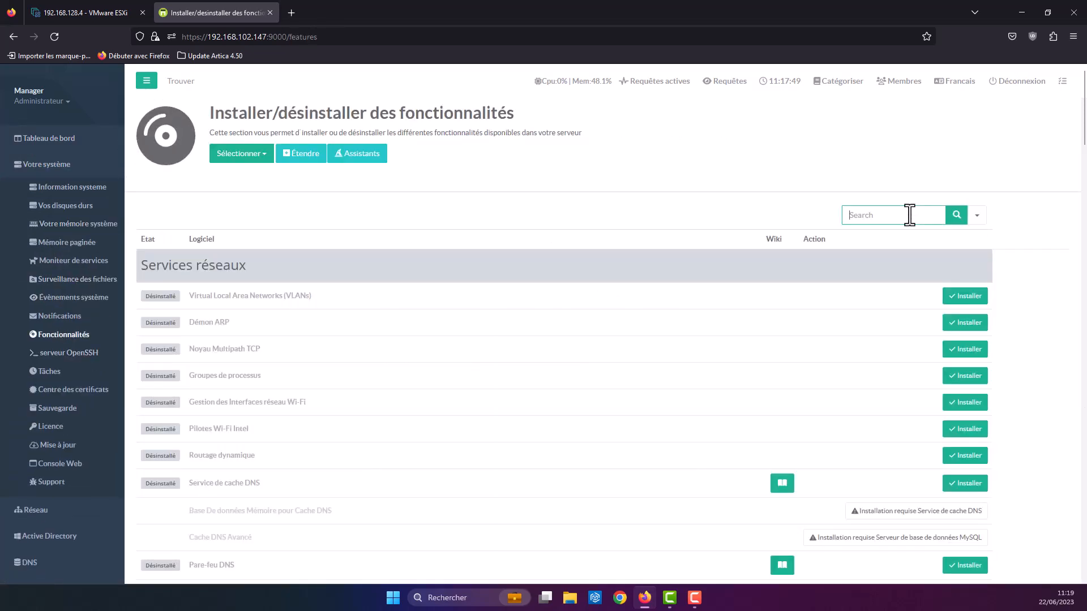
type("icap")
key("Return")
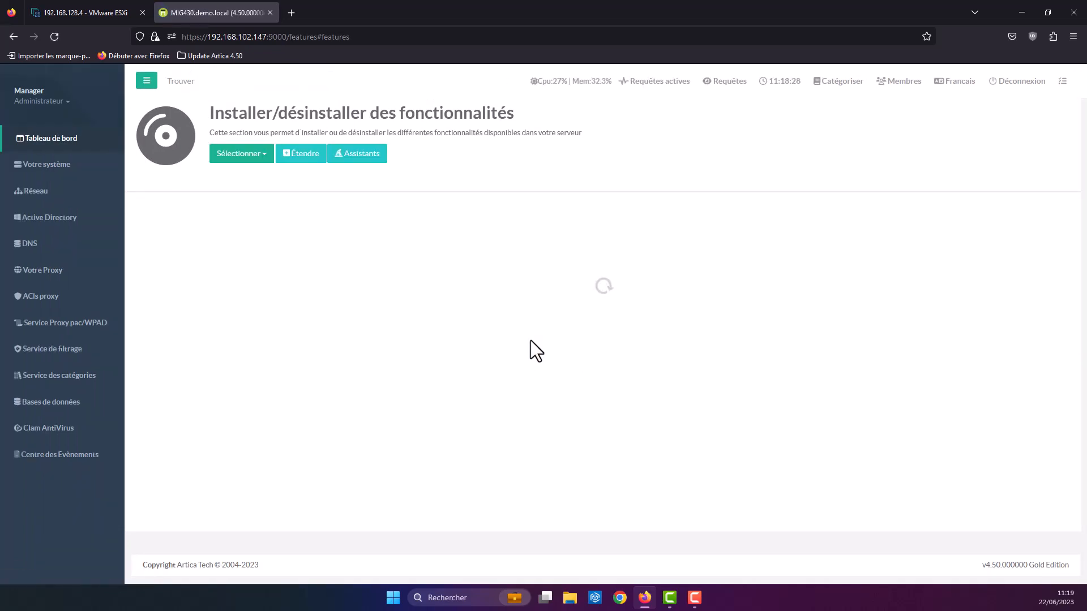
Step: On the Votre Proxy status page, install the integrated eCAP antivirus (Antivirus Intégré)
left_click(60, 433)
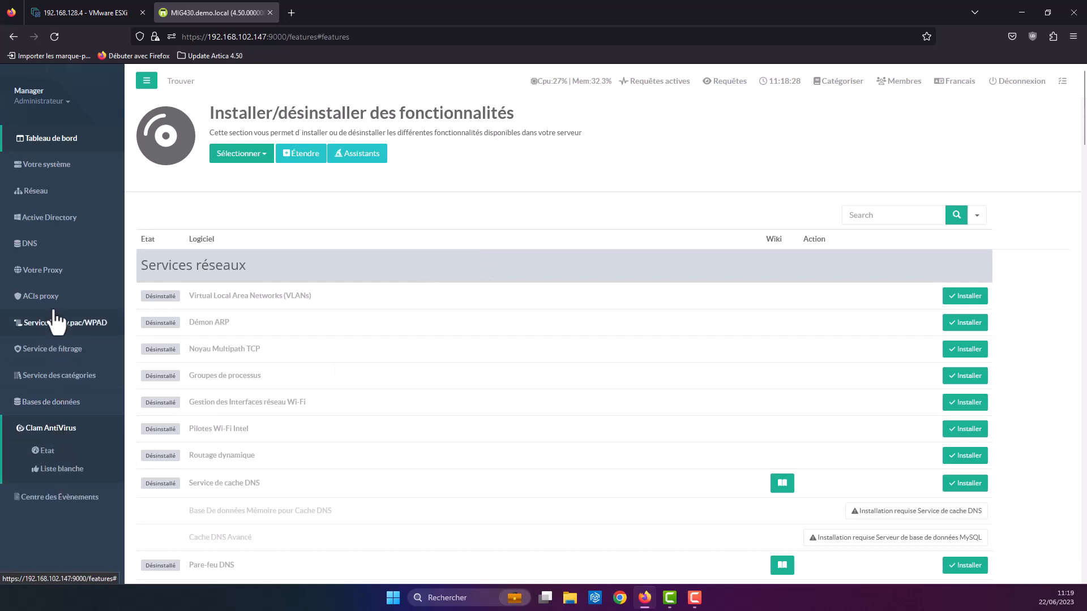
left_click(42, 274)
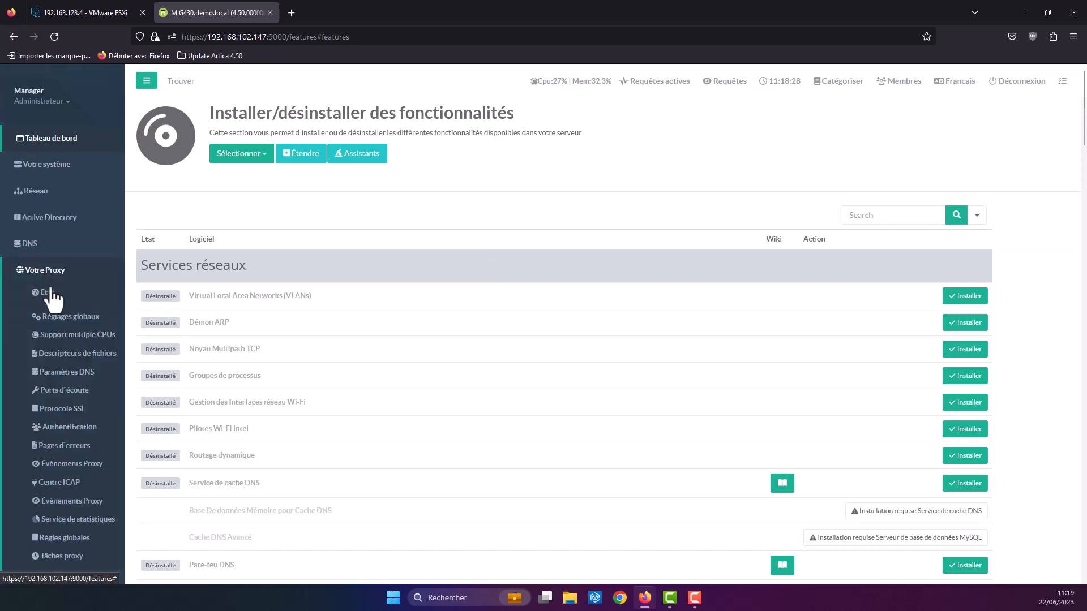
left_click(47, 295)
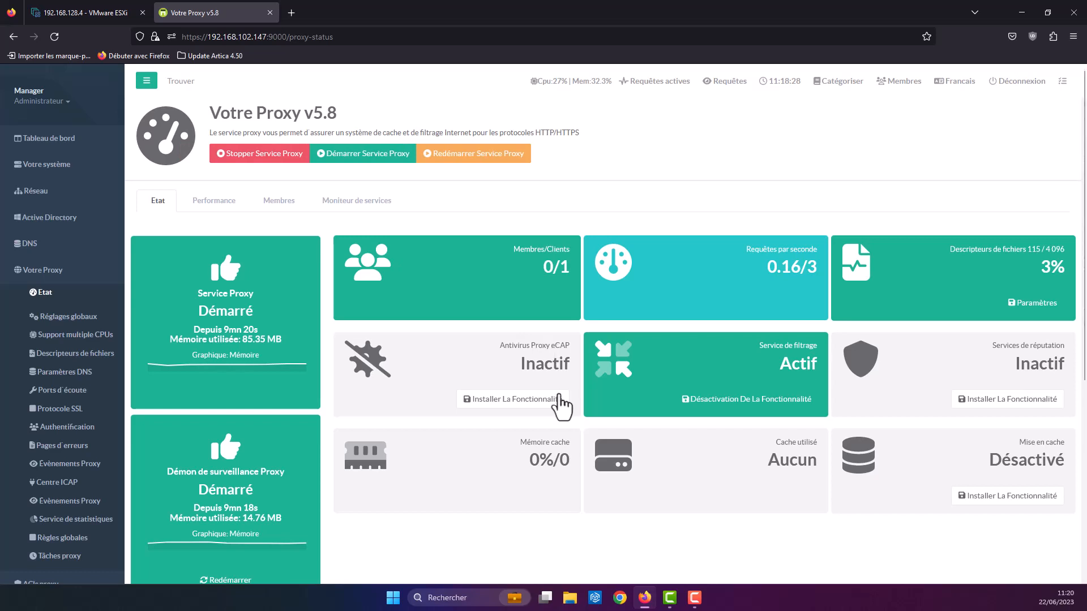
left_click(543, 406)
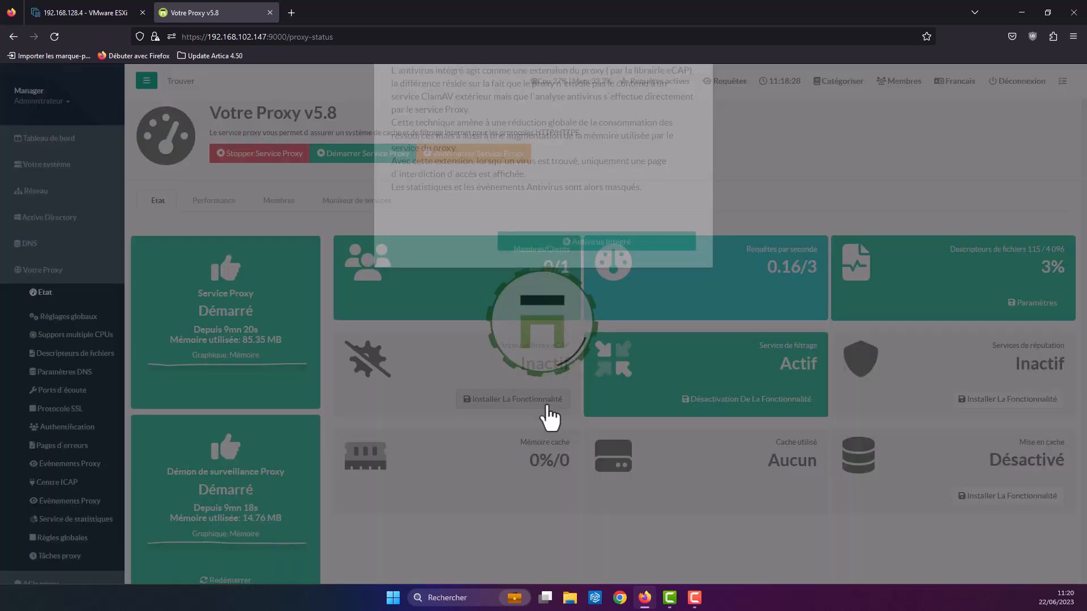
left_click(591, 309)
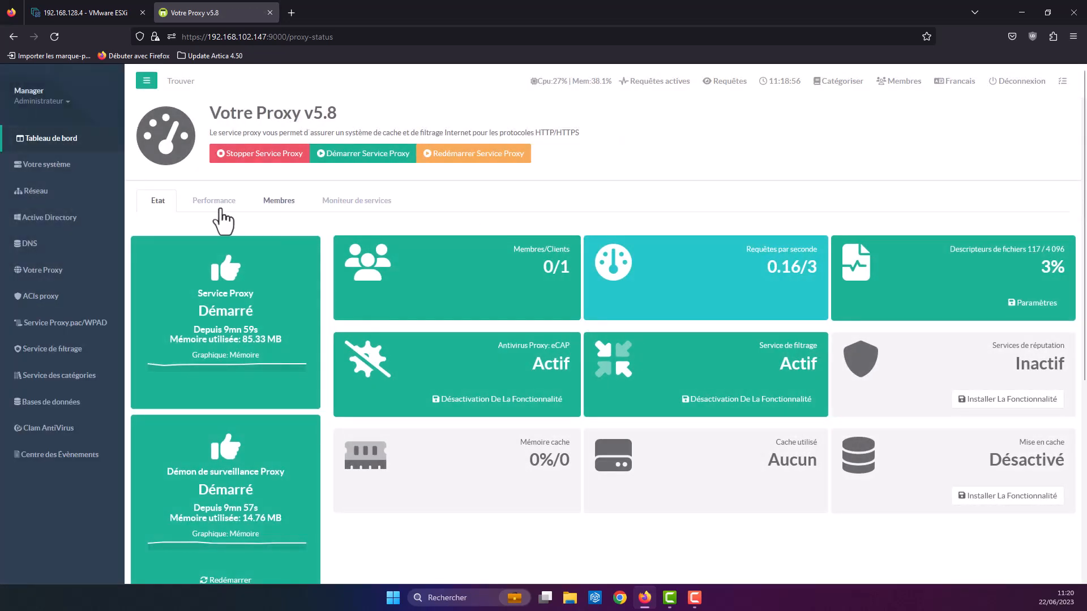
Step: Expand the Clam AntiVirus section in the sidebar to reach its status page
left_click(44, 429)
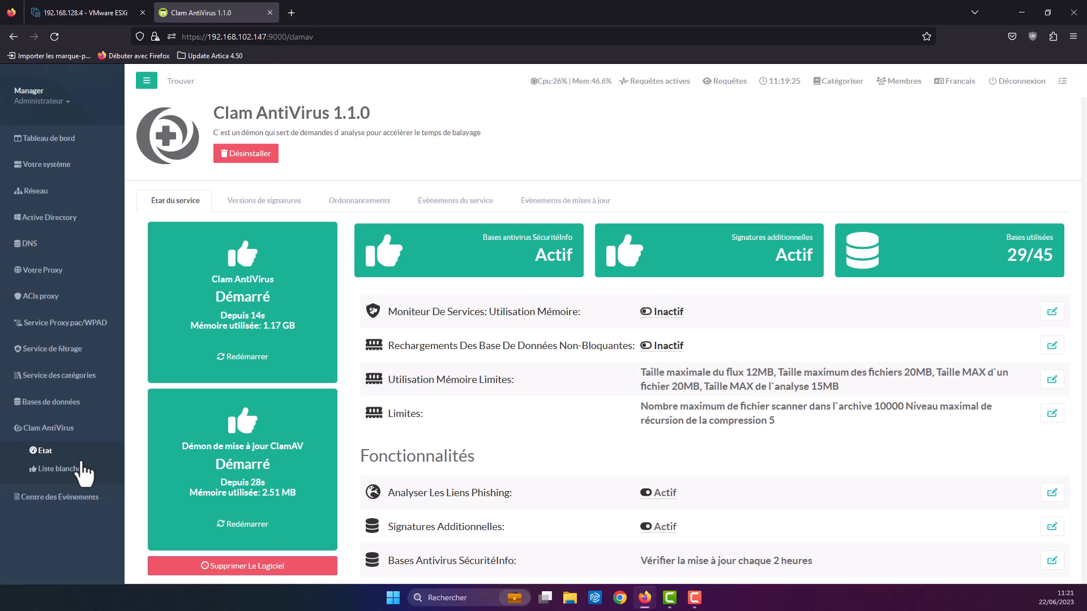
Step: Close the Artica tab and MIG430 console, then read MAX_MIG440's IP from its browser console
left_click(269, 13)
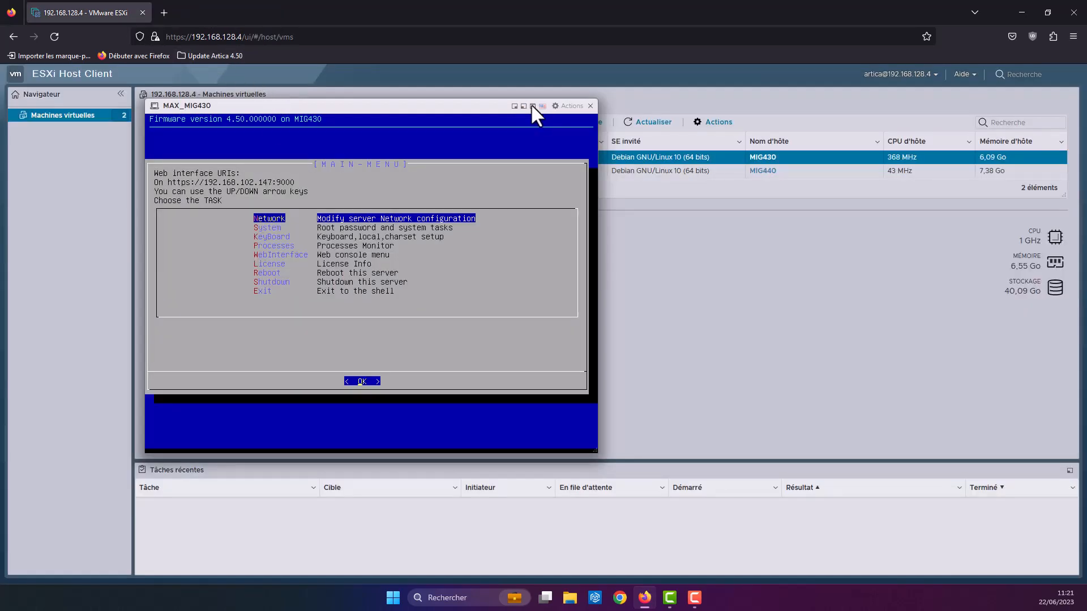
left_click(592, 106)
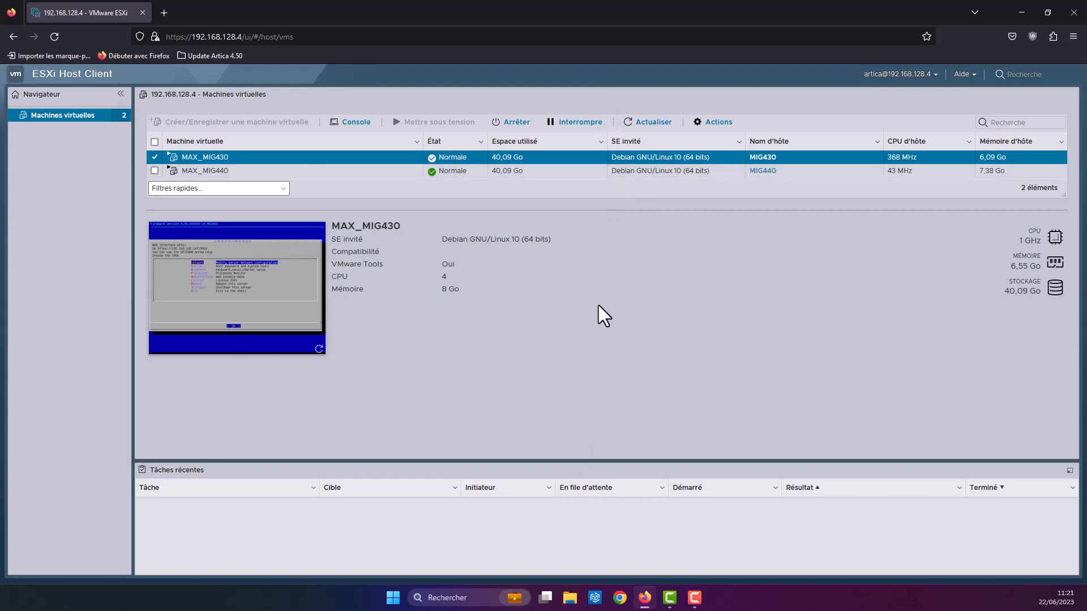
left_click(227, 171)
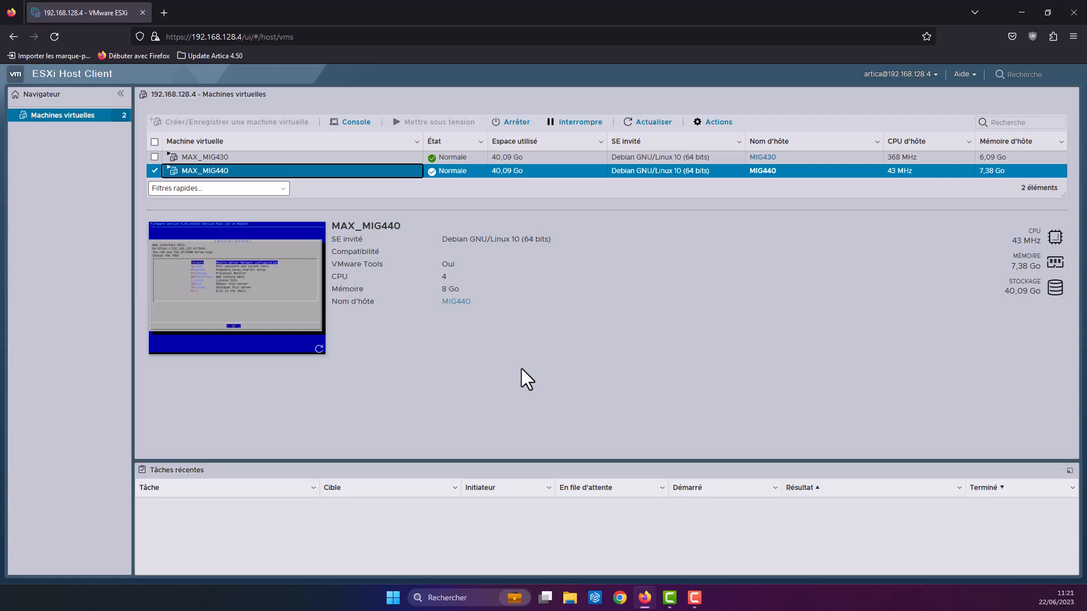
left_click(352, 122)
left_click(409, 140)
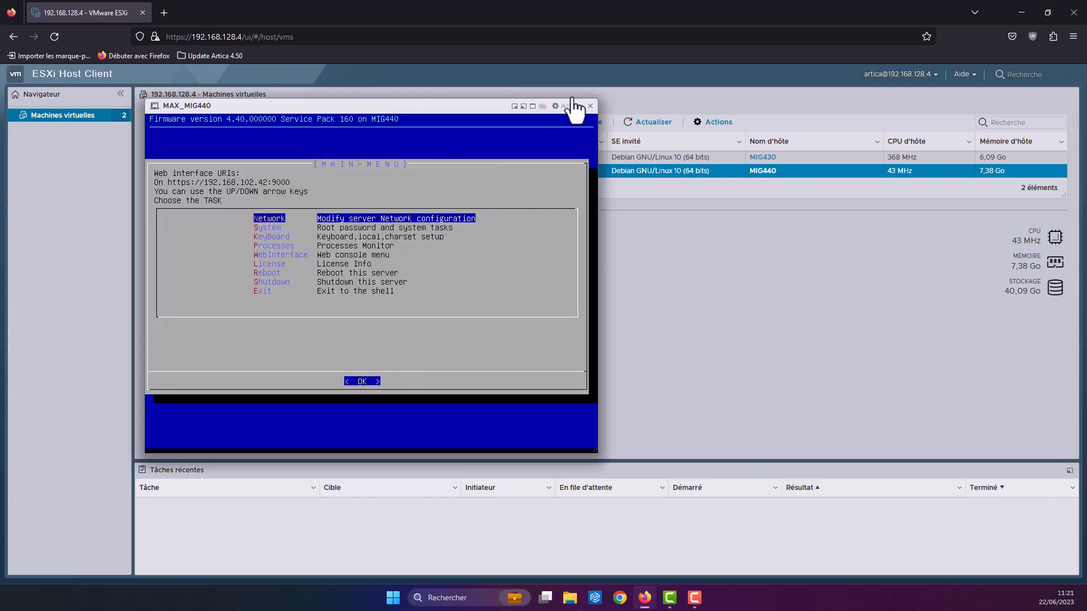
left_click(591, 107)
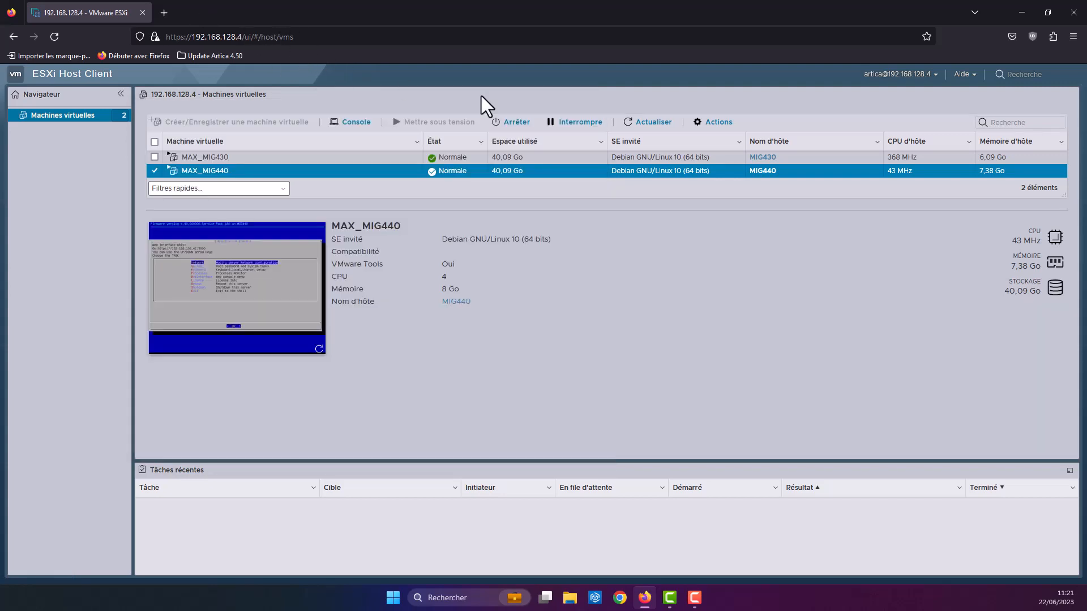
Step: Load MIG440's web console at 192.168.102.42 in a new browser tab
left_click(163, 13)
left_click(193, 36)
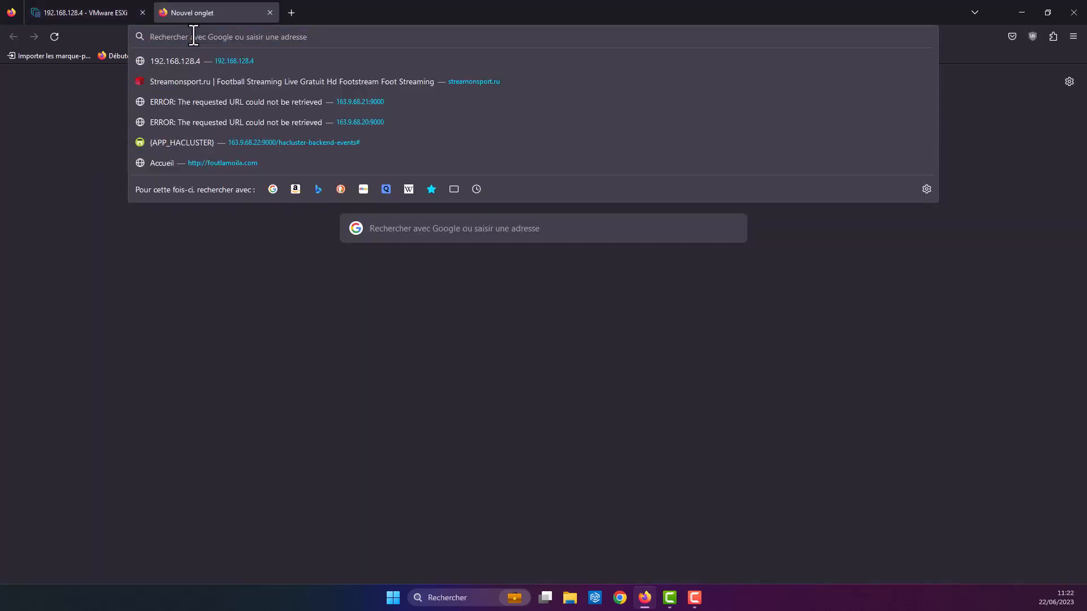
type("192.168.102.42:9000/")
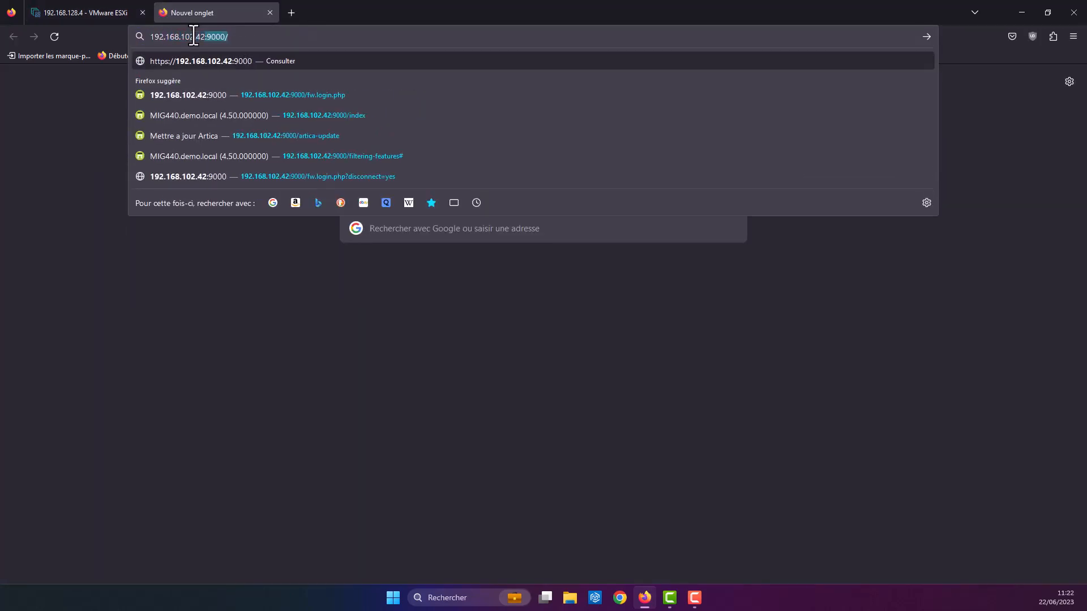
key("Return")
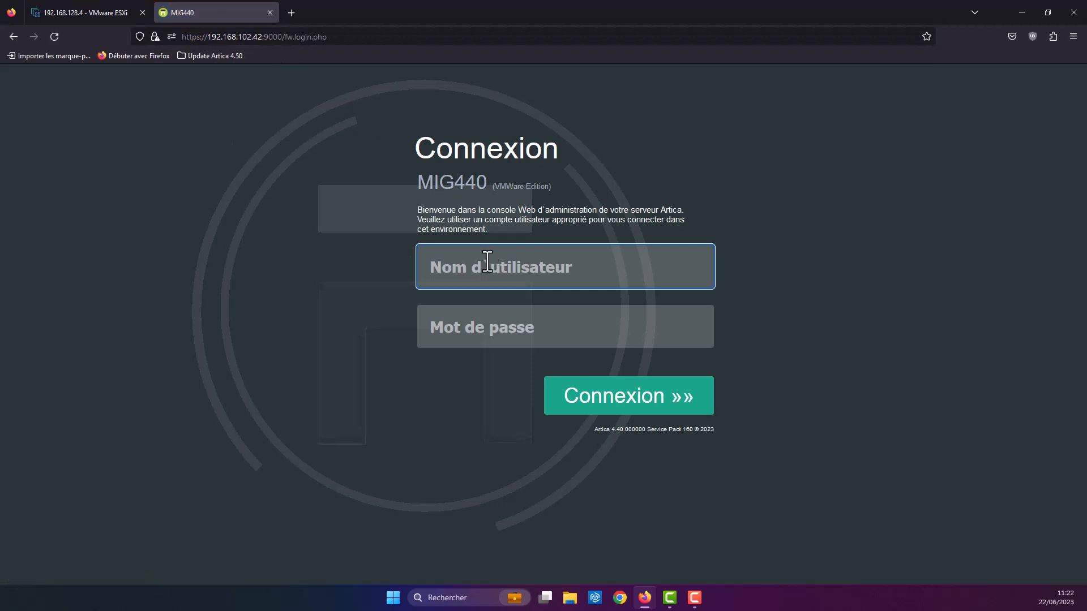
Step: Log in with the administrator credentials and open Votre système > Mise à jour
type("Manager")
key("Tab")
type("secre")
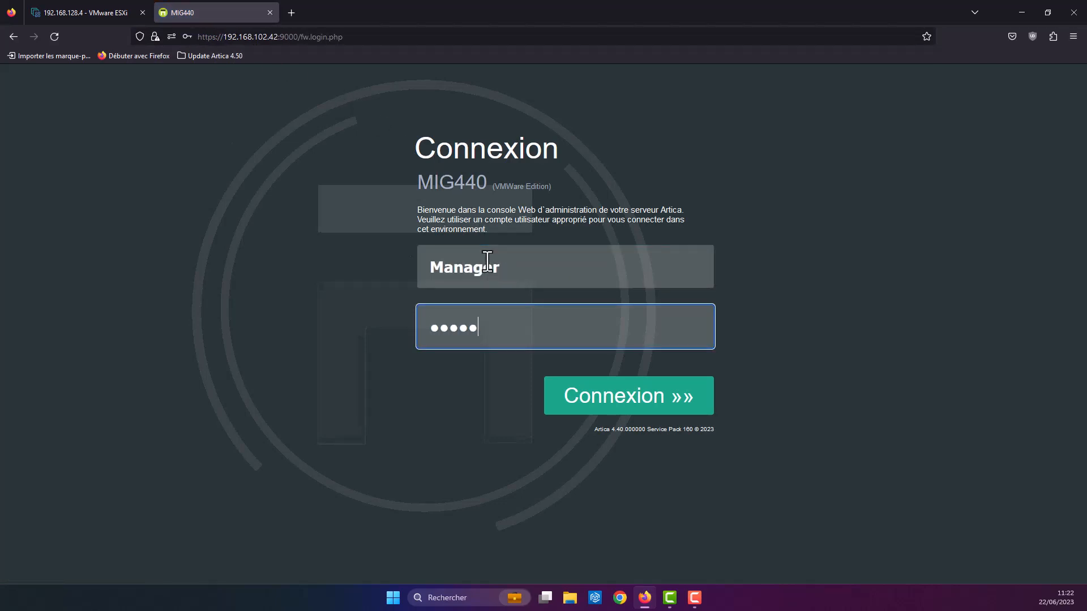
type("t")
key("Return")
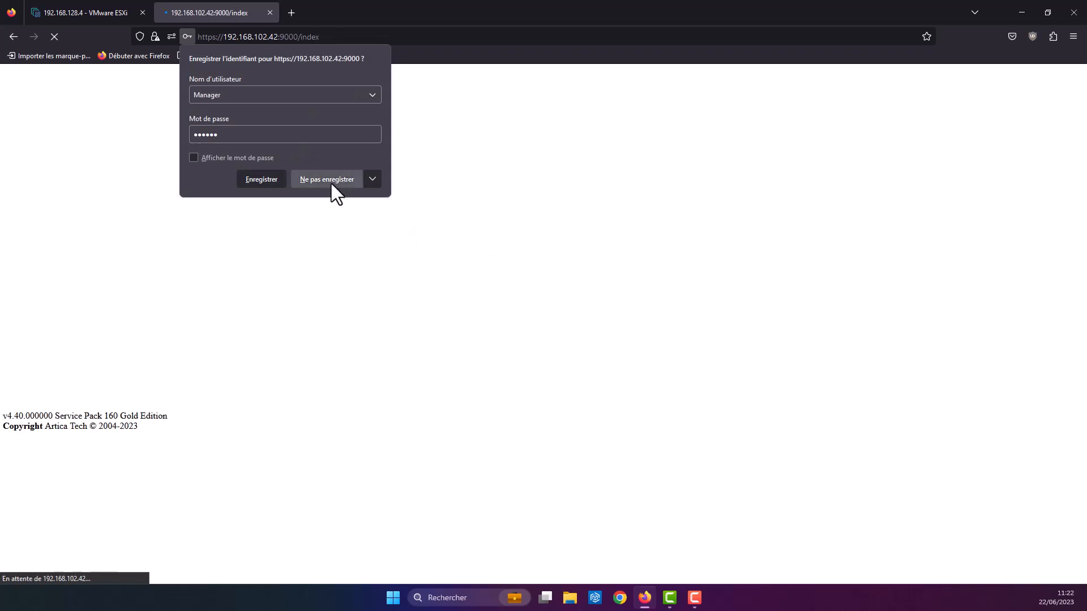
left_click(331, 182)
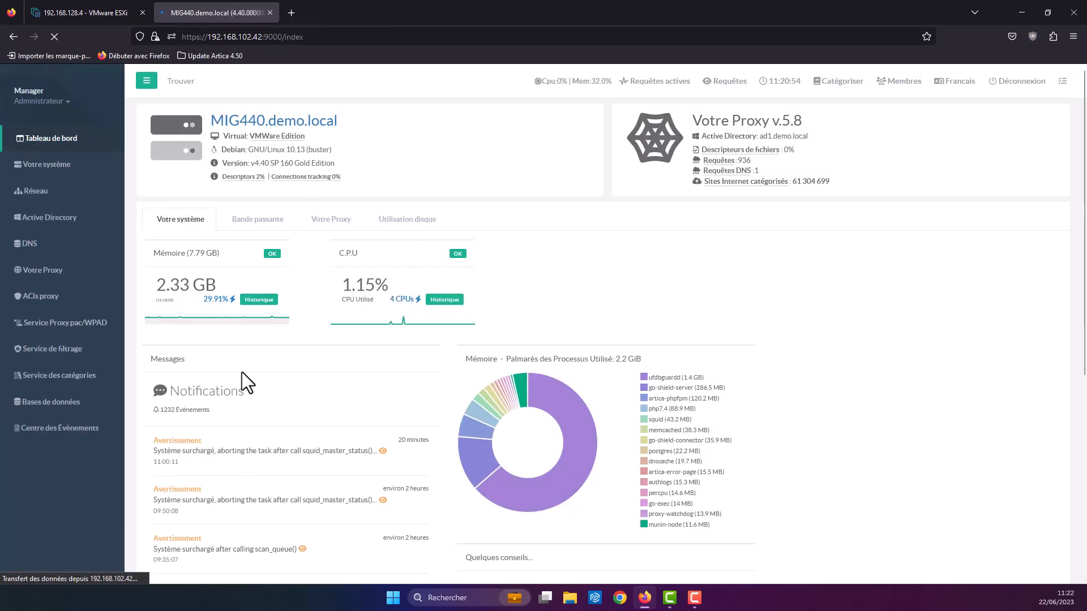
left_click(62, 167)
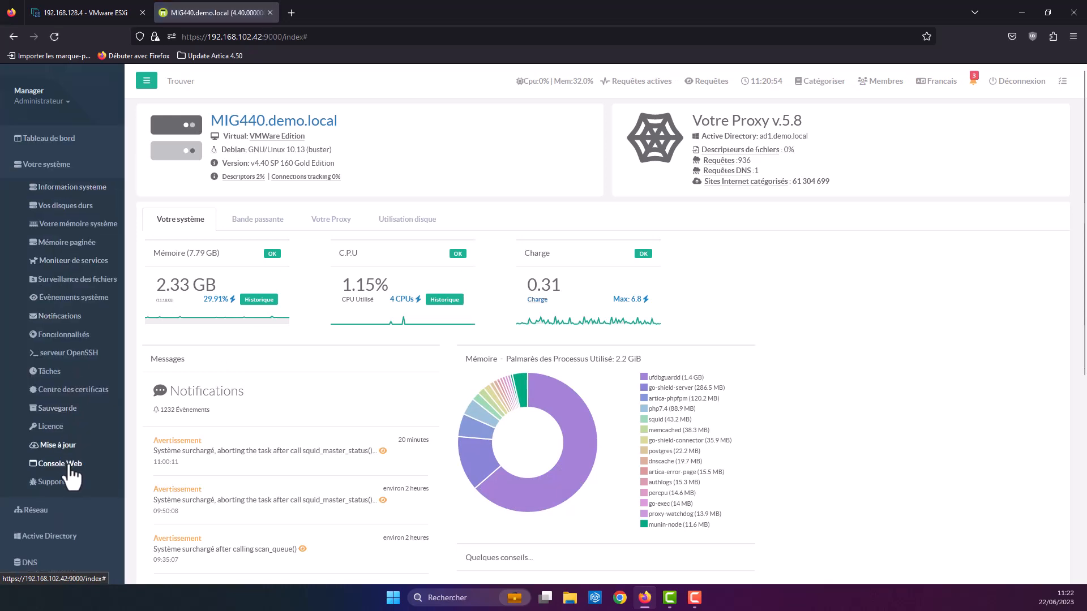
left_click(57, 445)
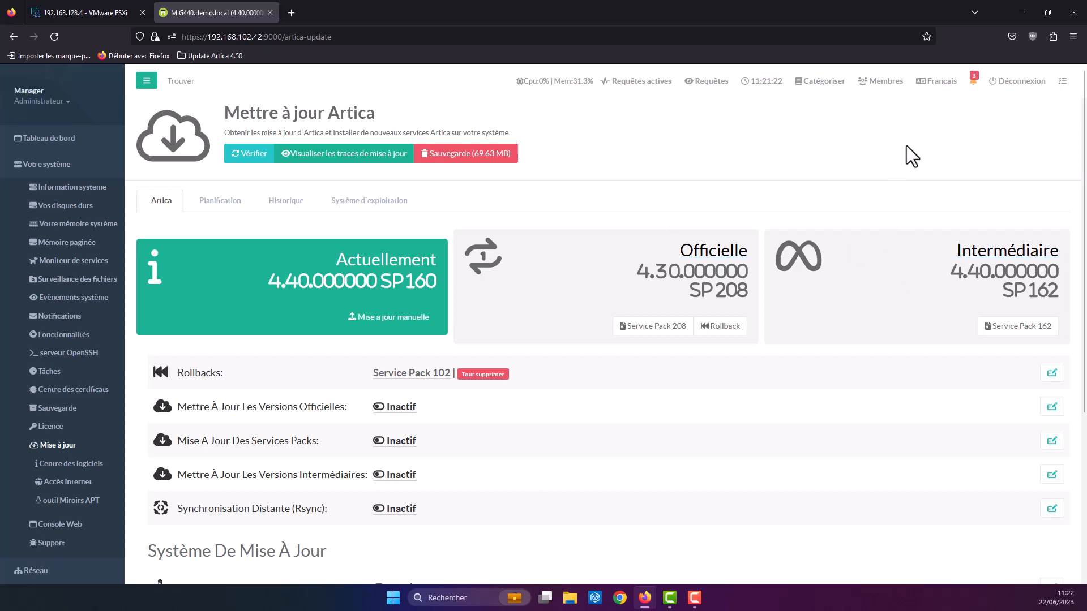
Step: Show the notifications announcing Service Pack 162 and pending system package updates
left_click(972, 90)
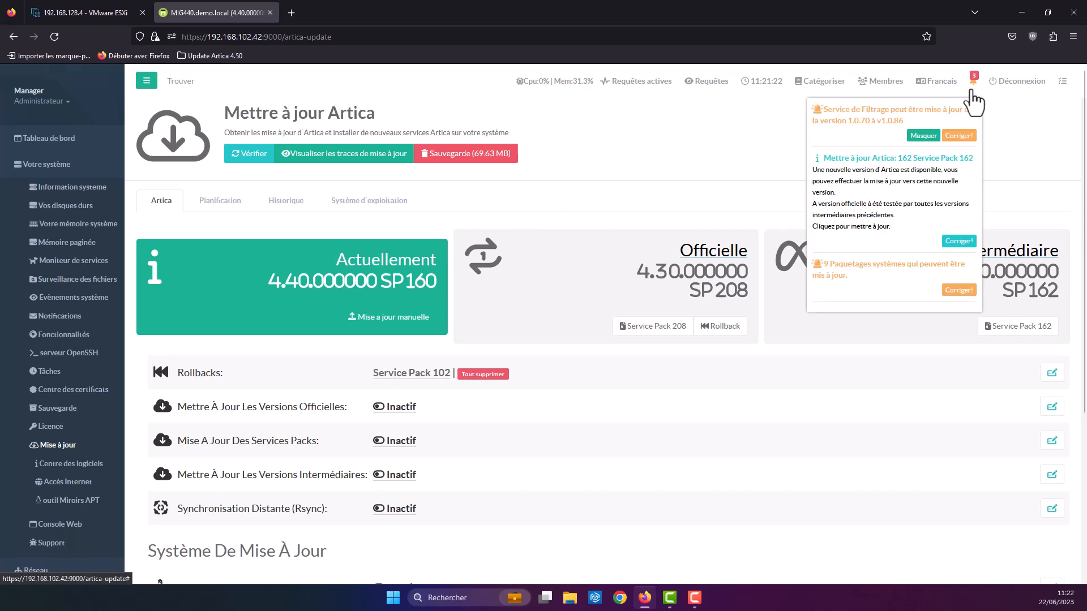
Step: Upload ArticaP162.tgz as a manual update to bring MIG440 to 4.40 SP162
left_click(972, 86)
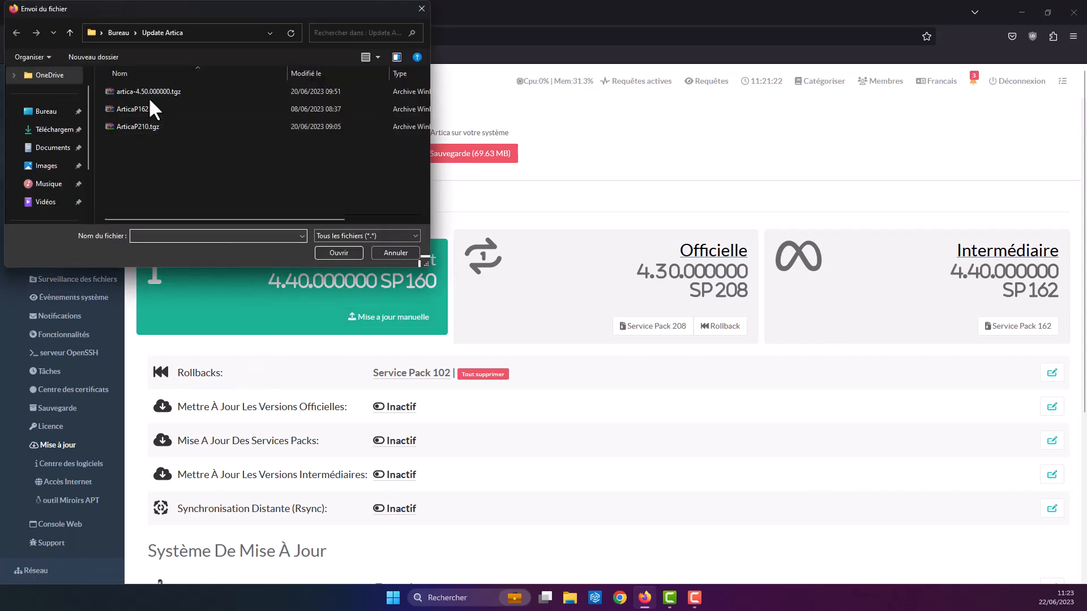
left_click(139, 111)
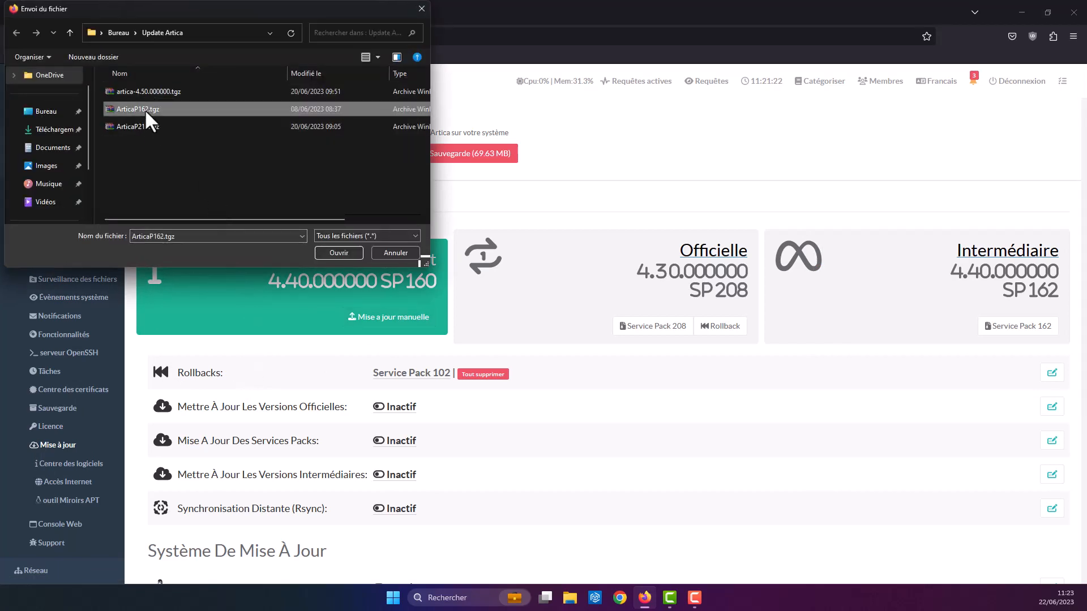
left_click(326, 249)
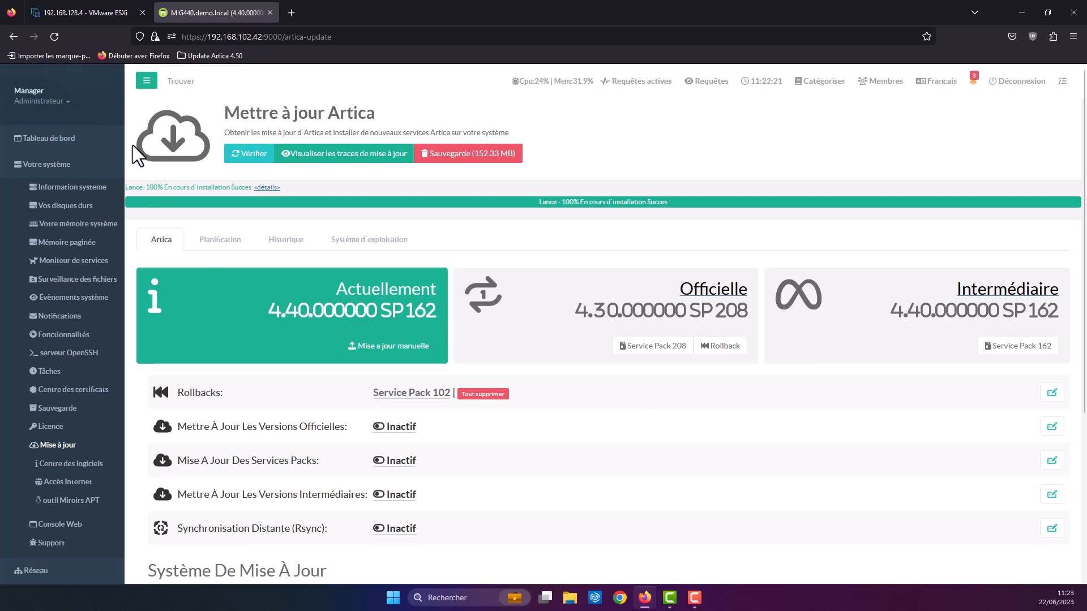
Step: From the dashboard's Artica LTS 4.50 alert, install Artica 4.50.000000 through to 100%
left_click(67, 139)
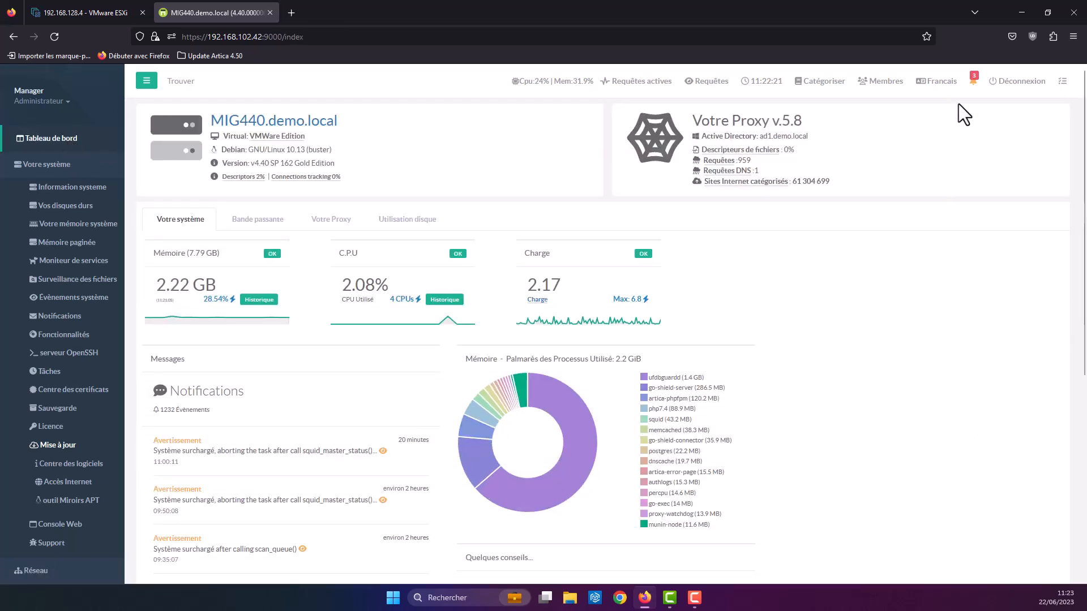
left_click(973, 82)
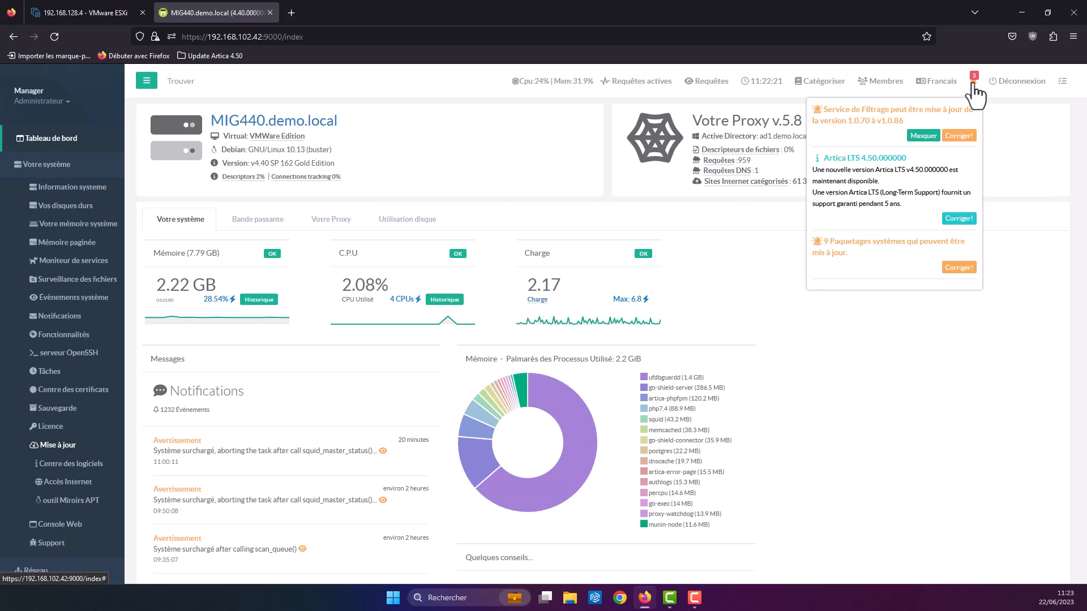
left_click(946, 217)
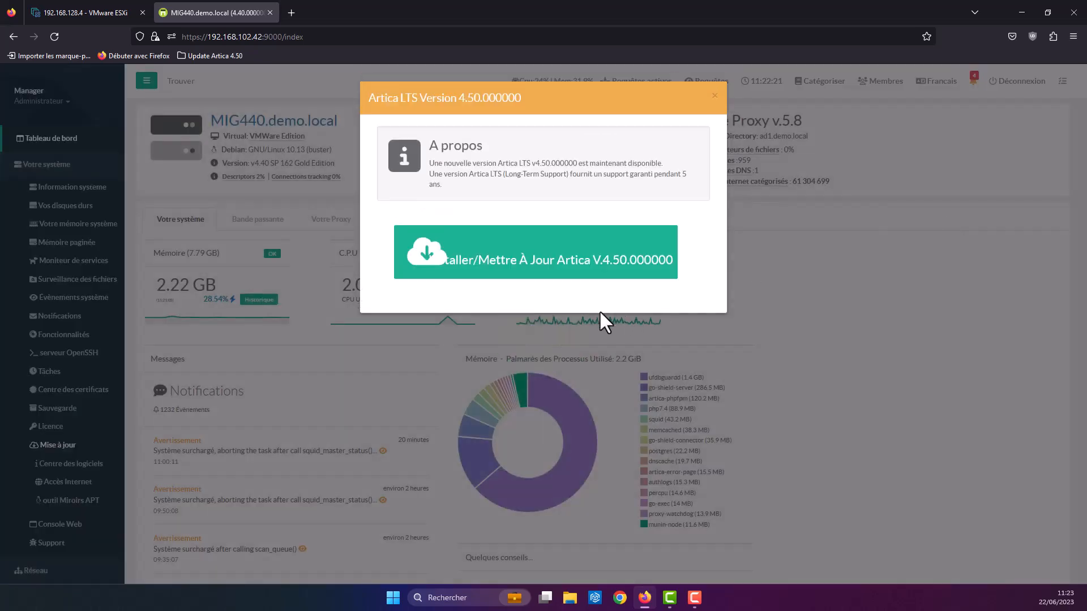
left_click(530, 258)
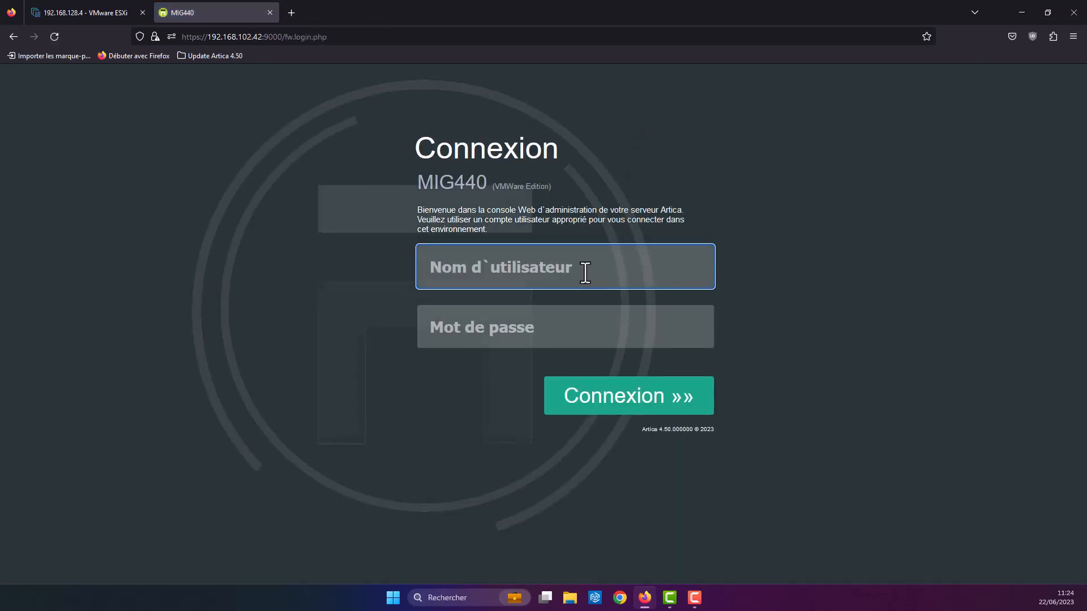
Step: Sign in with the administrator credentials and open Votre système > Mise à jour, showing version 4.50.000000
type("Manager")
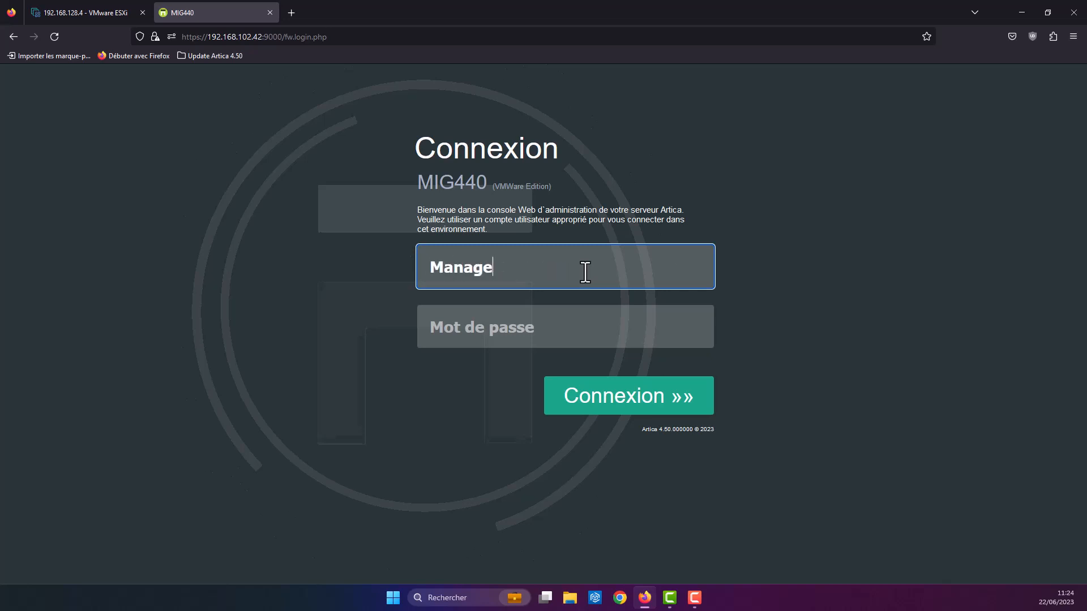
key("Tab")
type("secret")
key("Return")
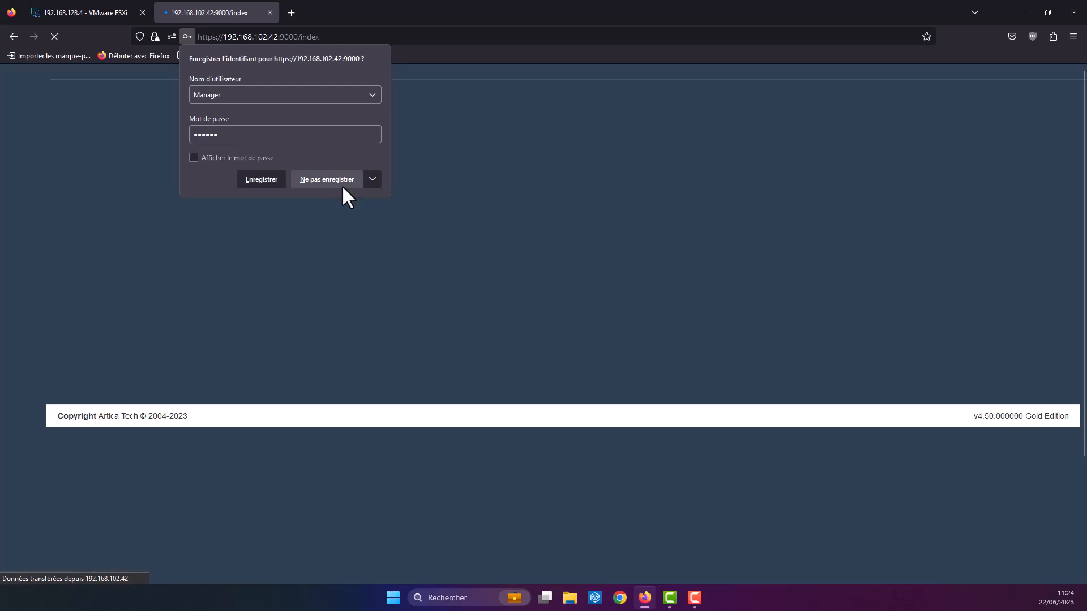
left_click(341, 185)
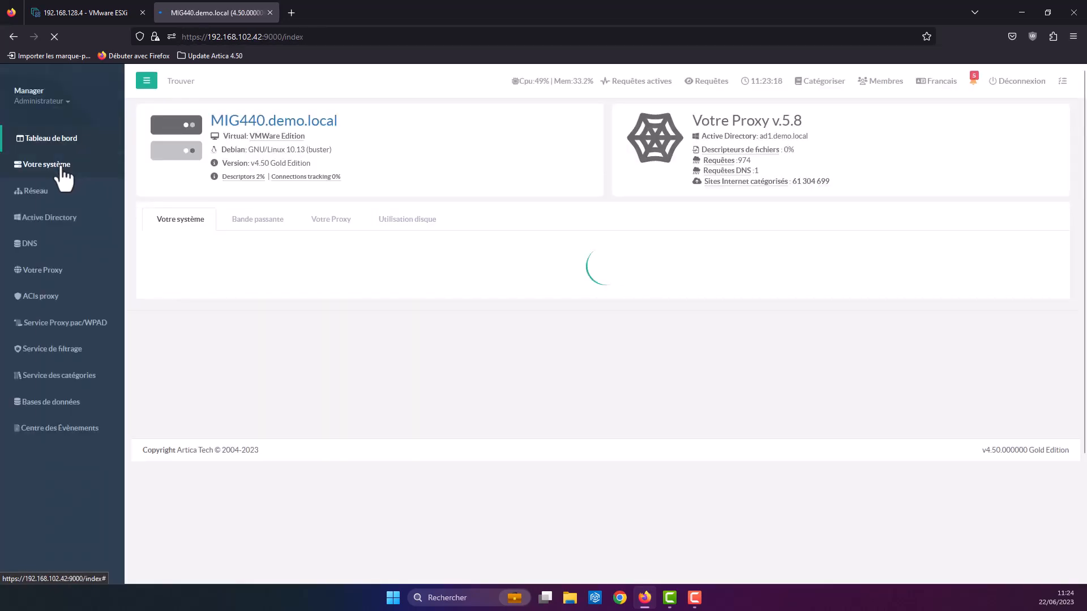
left_click(62, 165)
left_click(36, 468)
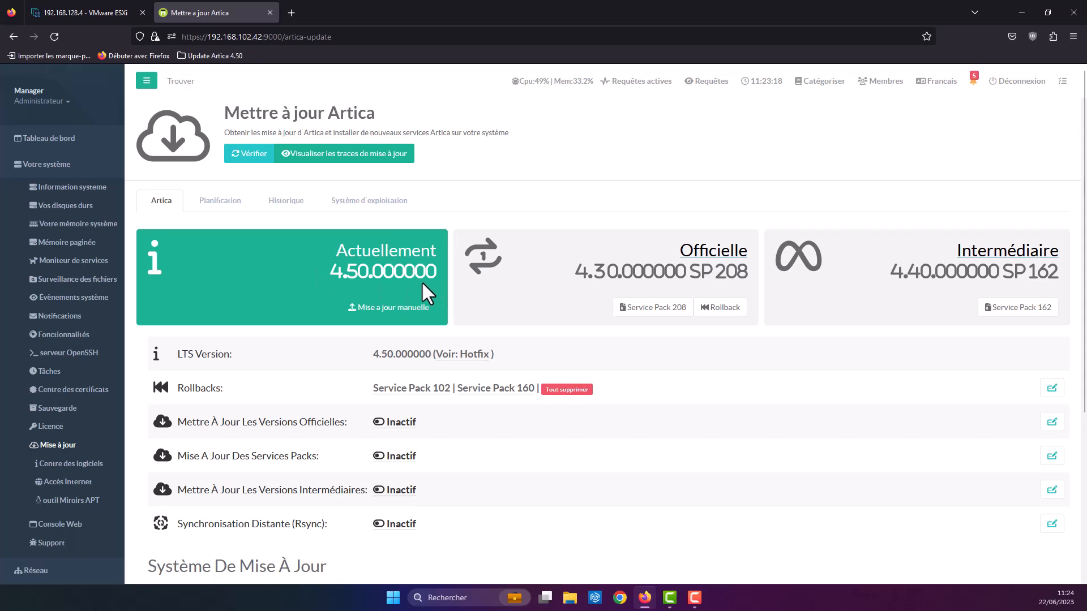
Step: Manually upload artica-4.50.000000.tgz, which completes at 100% reporting an identical version
left_click(397, 307)
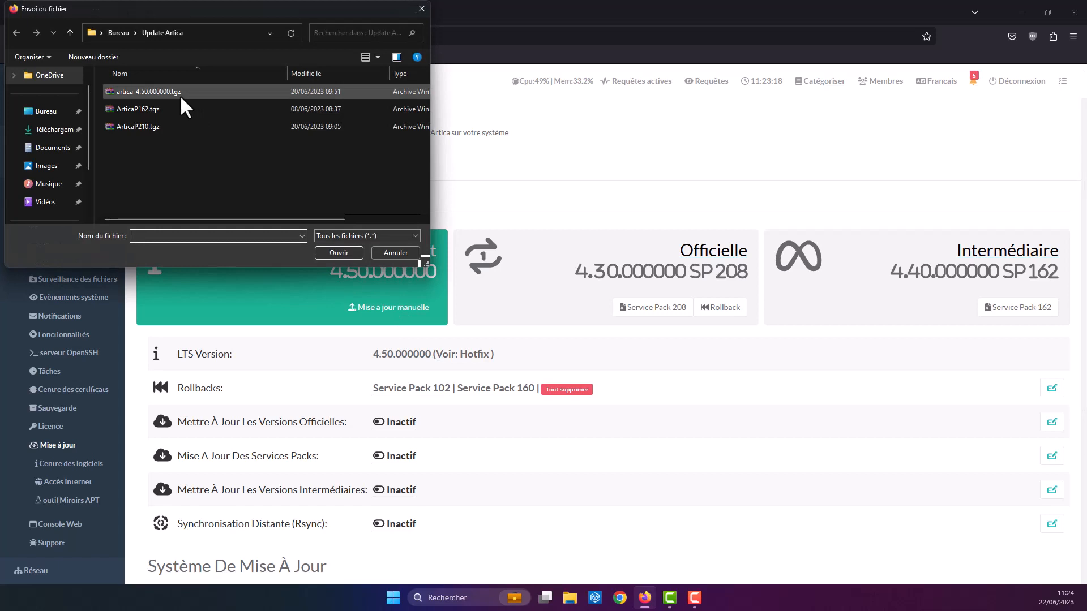
left_click(180, 96)
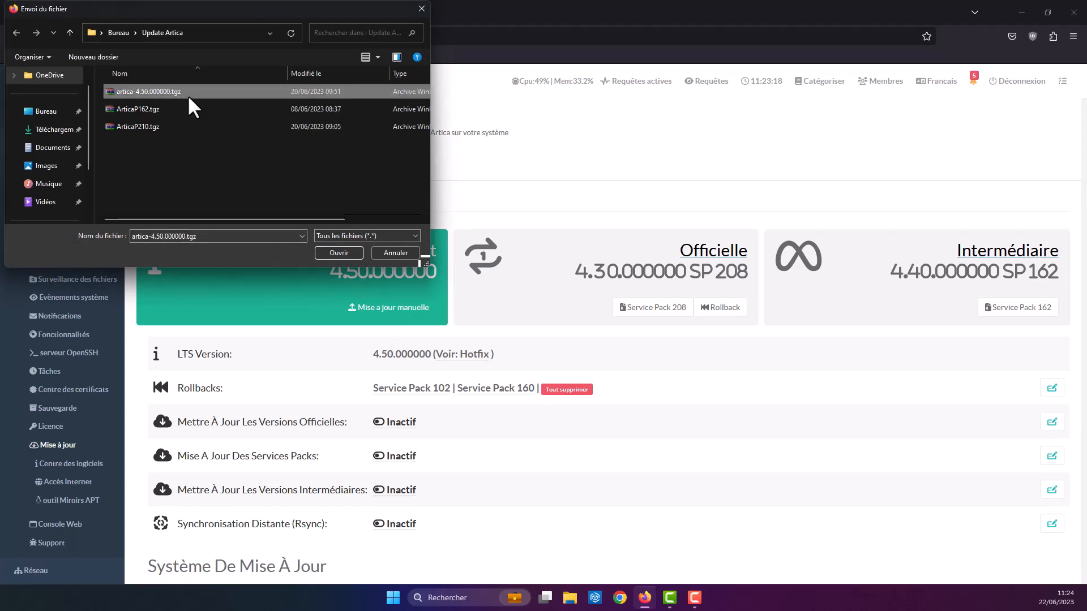
left_click(348, 253)
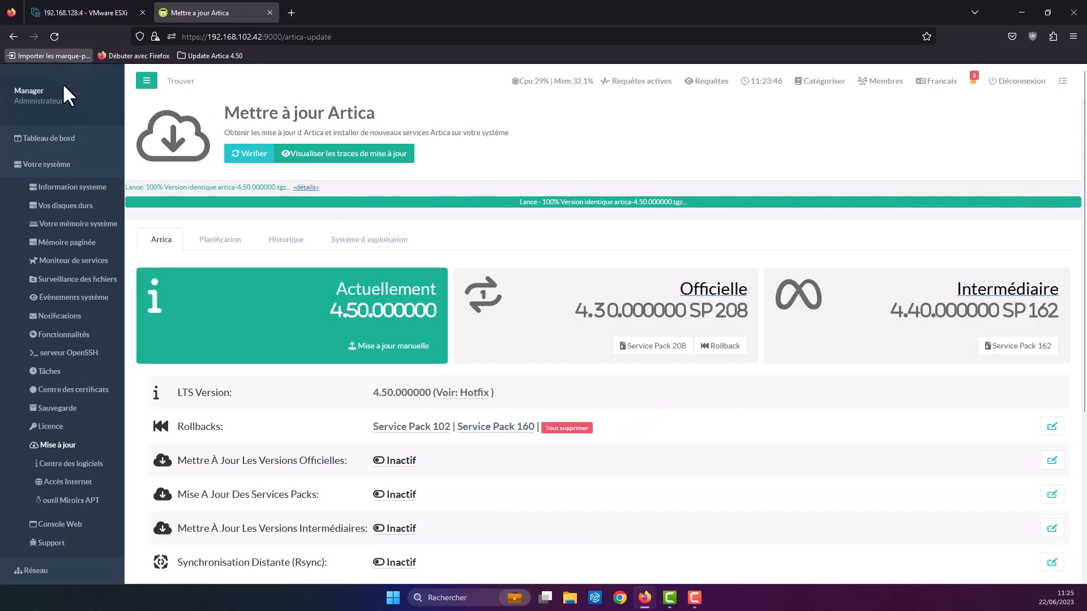
left_click(71, 142)
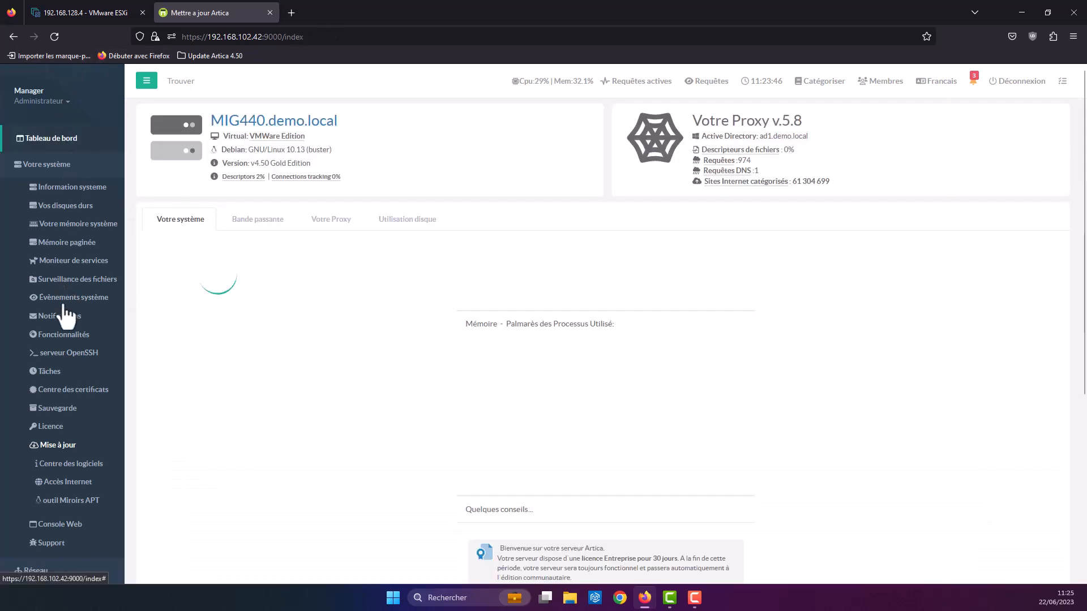
left_click(66, 446)
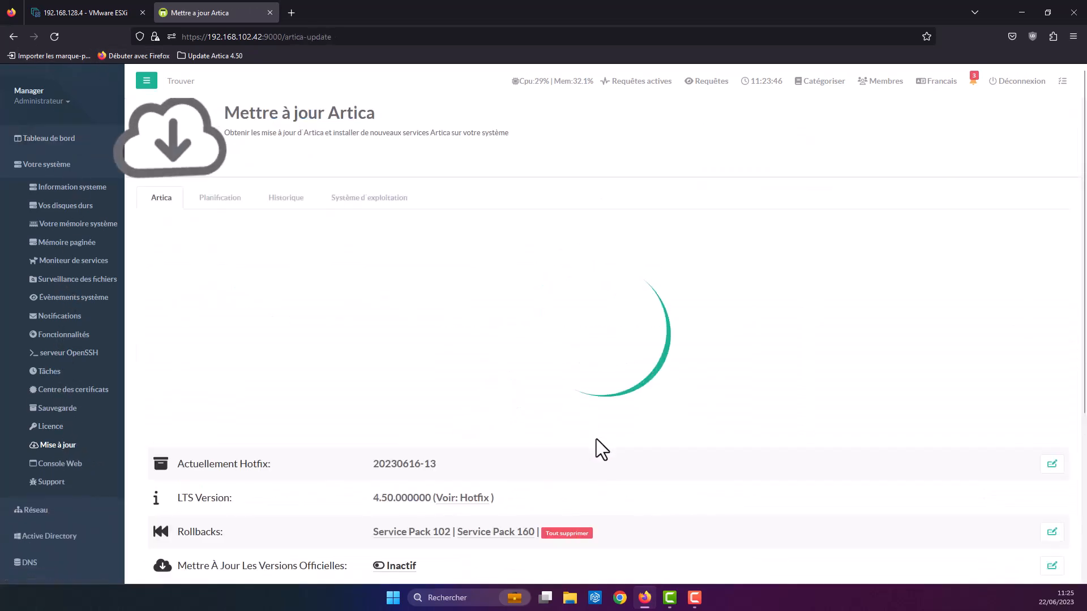
left_click_drag(373, 355, 414, 362)
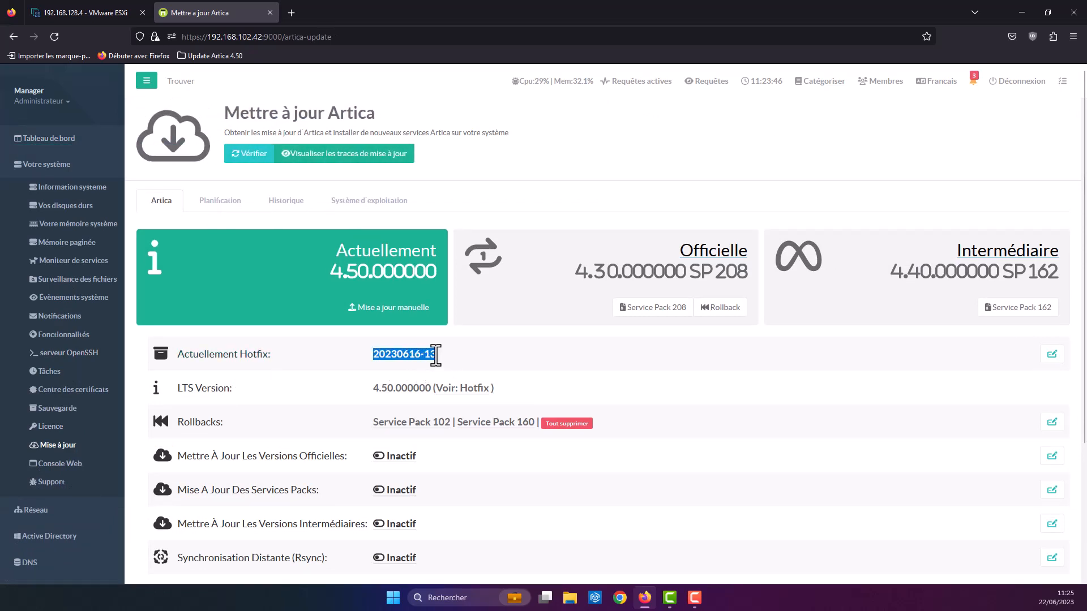
Step: On the dashboard, permanently dismiss the Service Pack 162 update notice, leaving two alerts
left_click(116, 145)
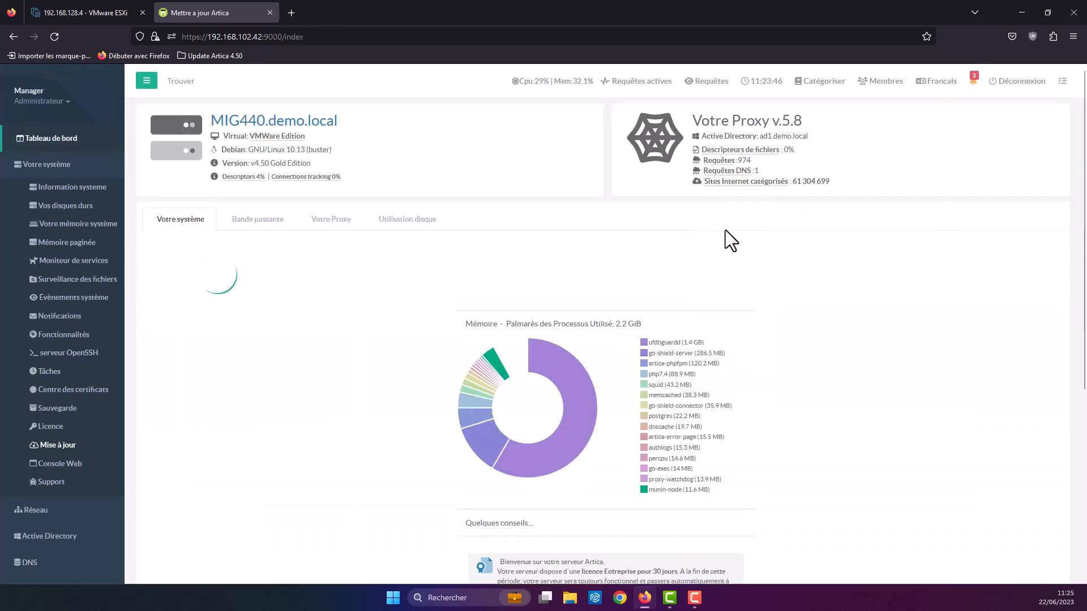
left_click(973, 82)
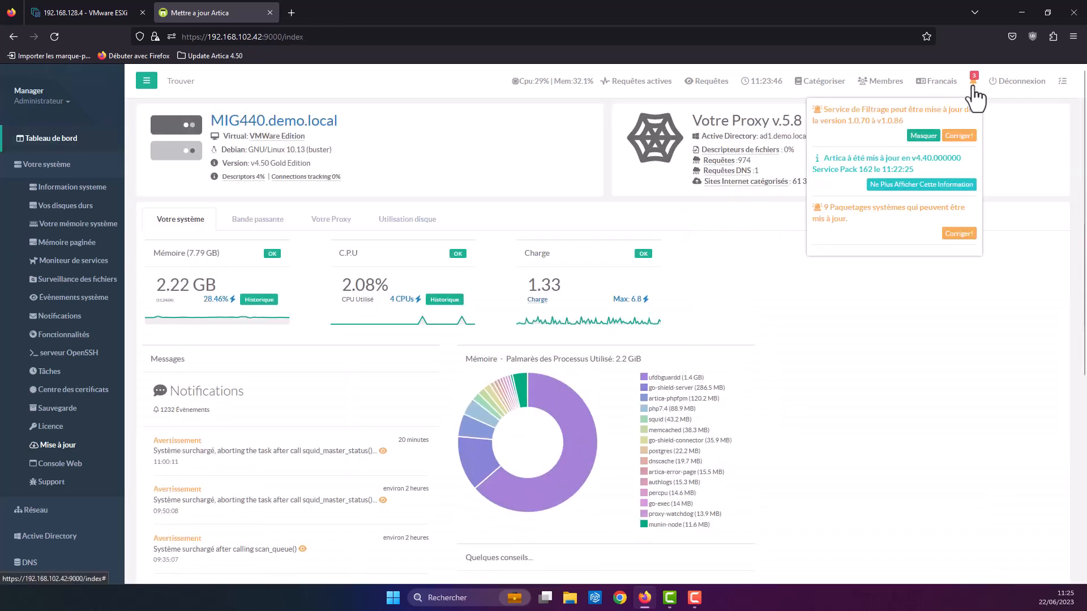
left_click(887, 185)
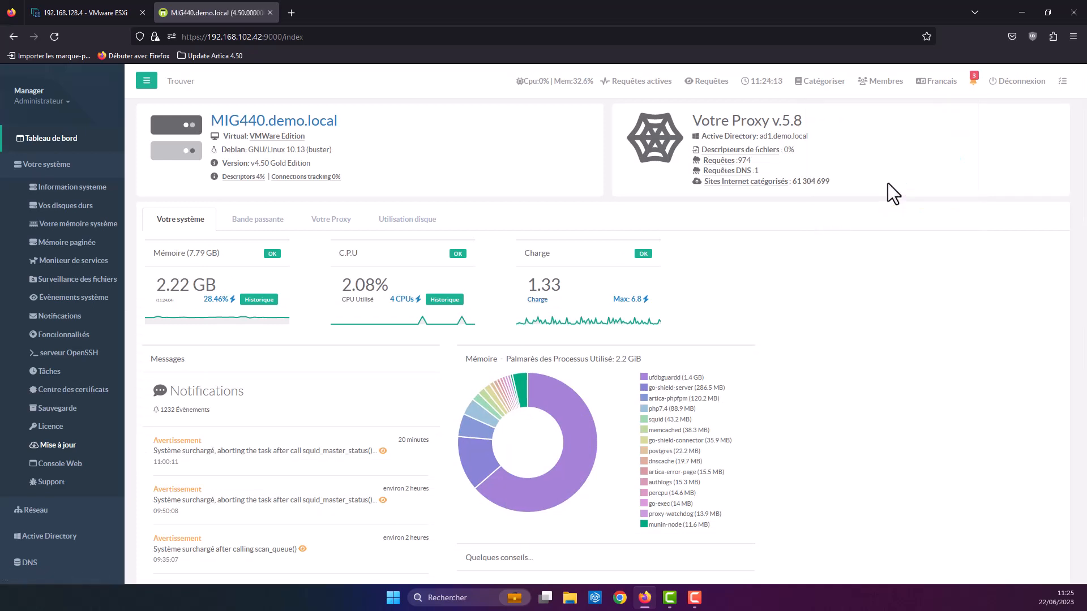
left_click(972, 82)
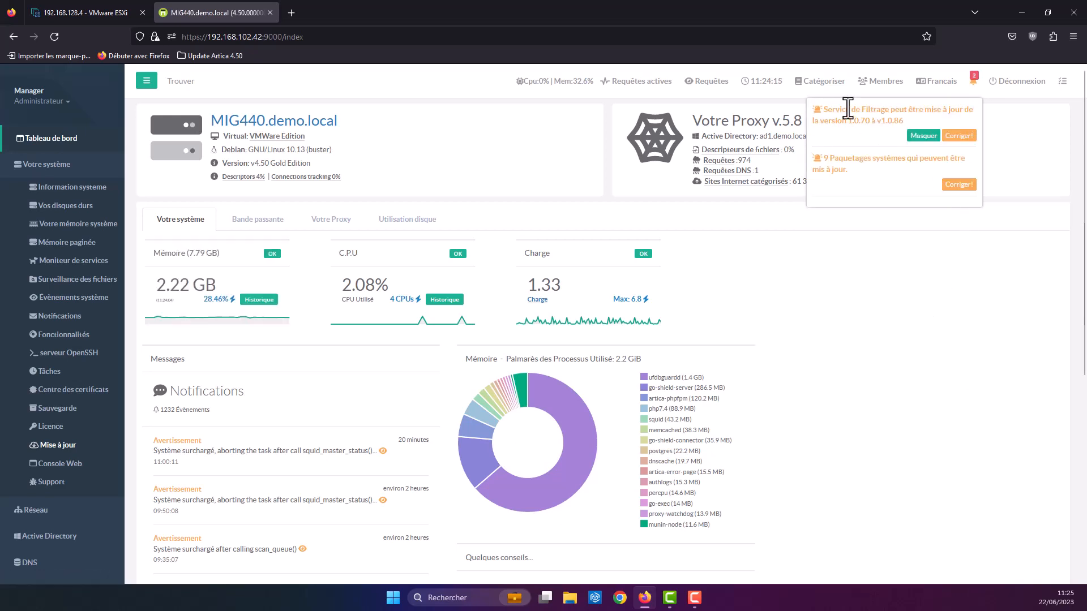
Step: Install Service de Filtrage version 1.0.86 from its notification's available versions list
left_click(956, 136)
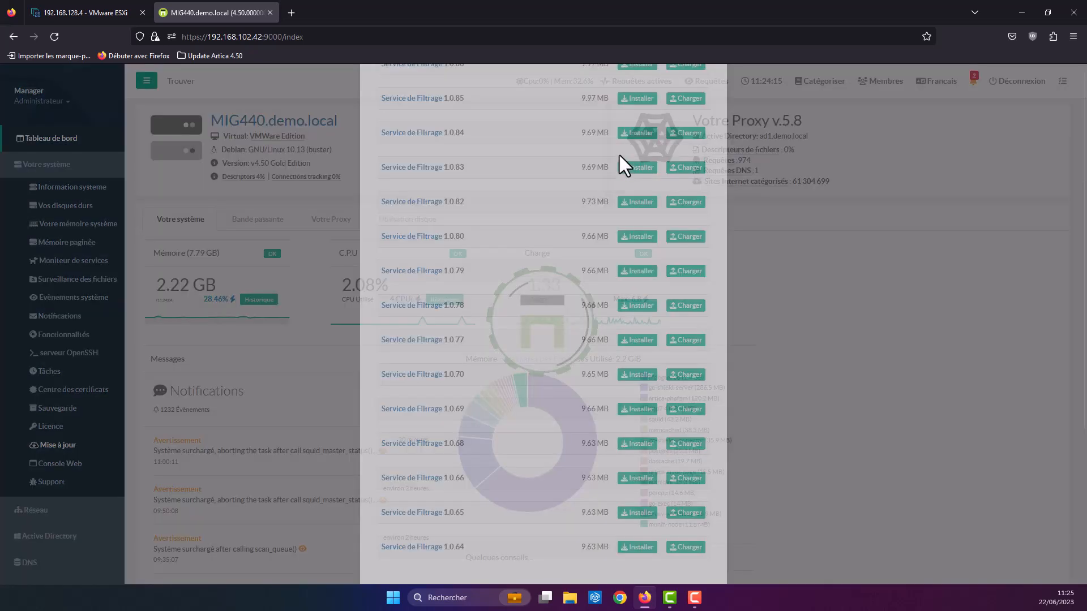
left_click(638, 238)
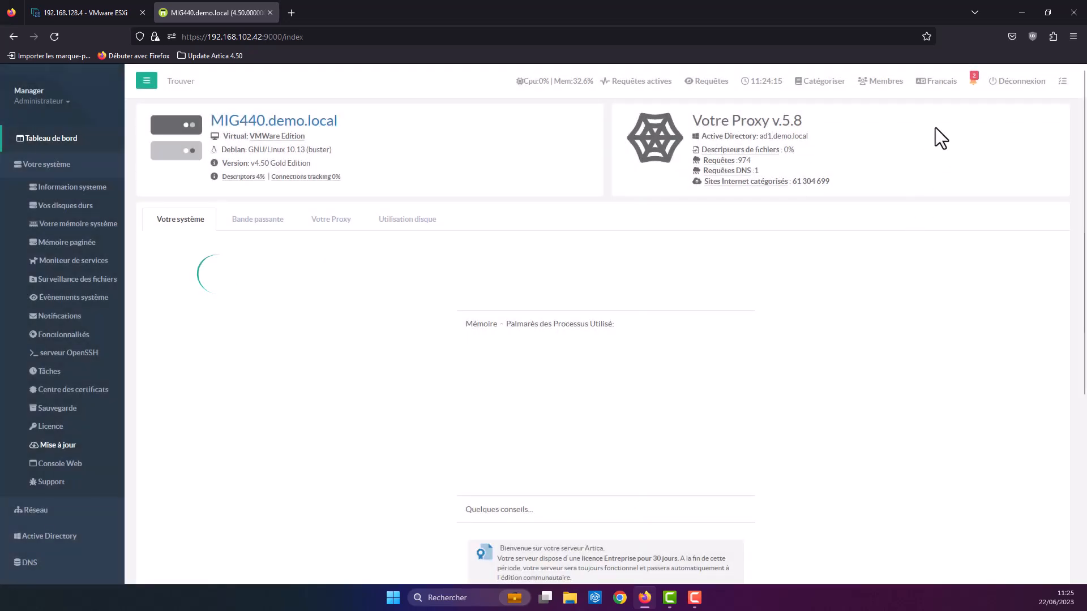
left_click(973, 82)
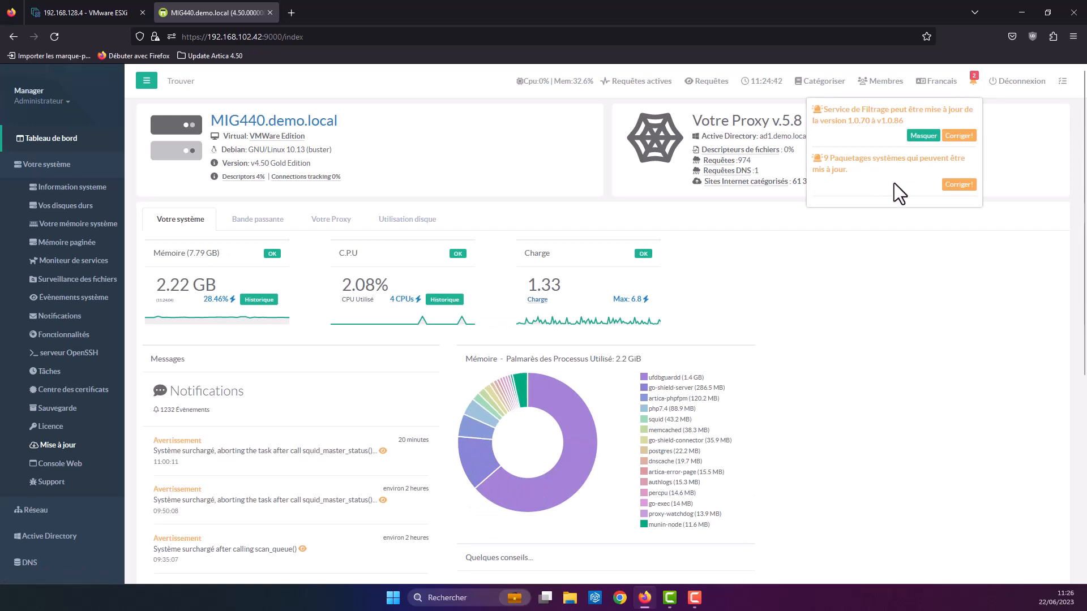
Step: Launch the update of the 9 outdated system packages, confirm it, and close its window
left_click(956, 187)
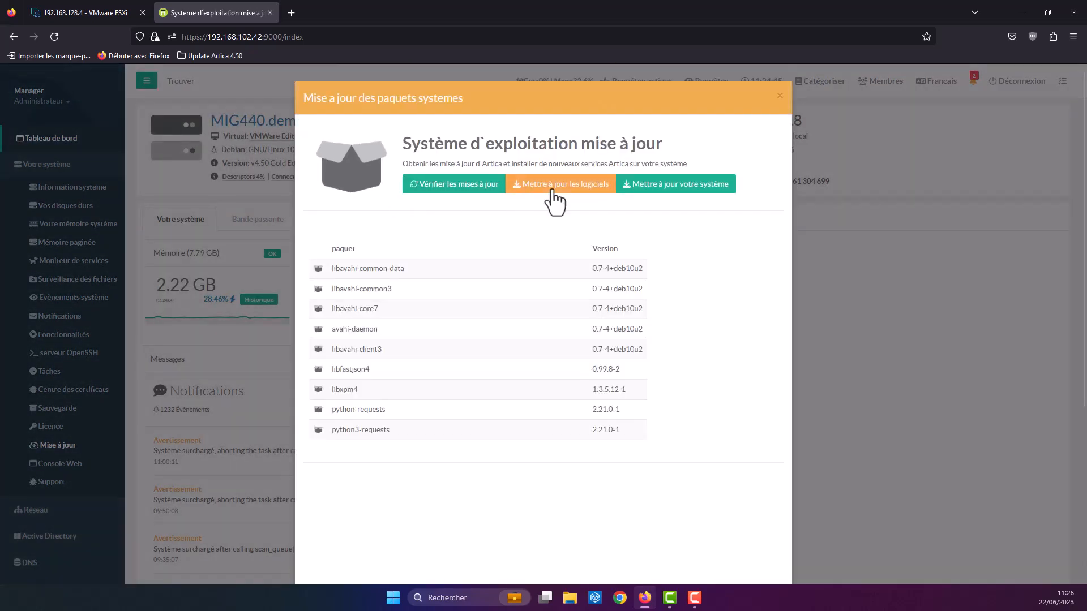
left_click(554, 189)
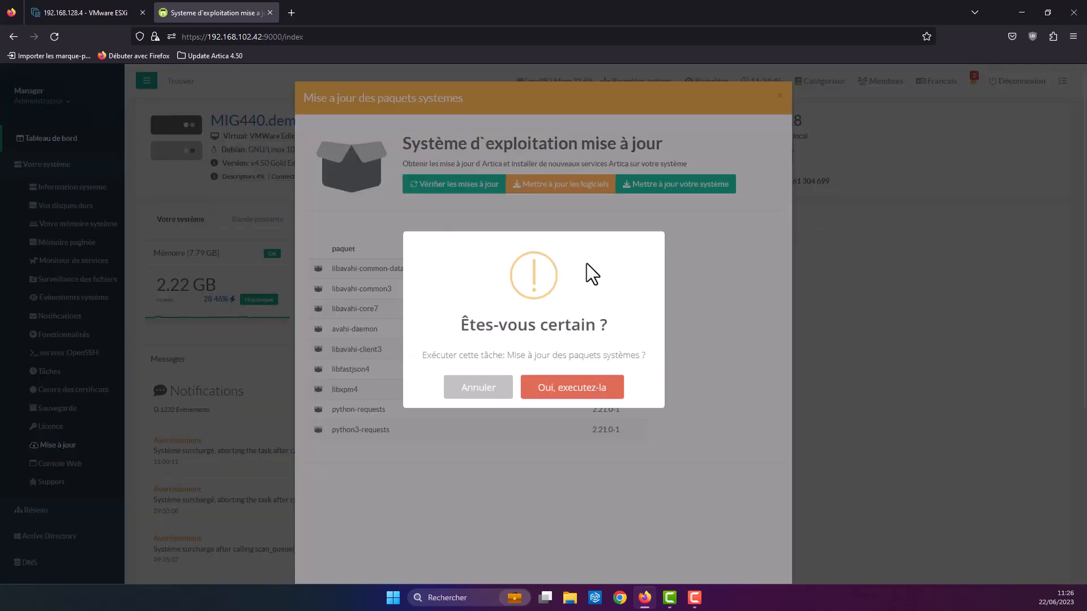
left_click(588, 388)
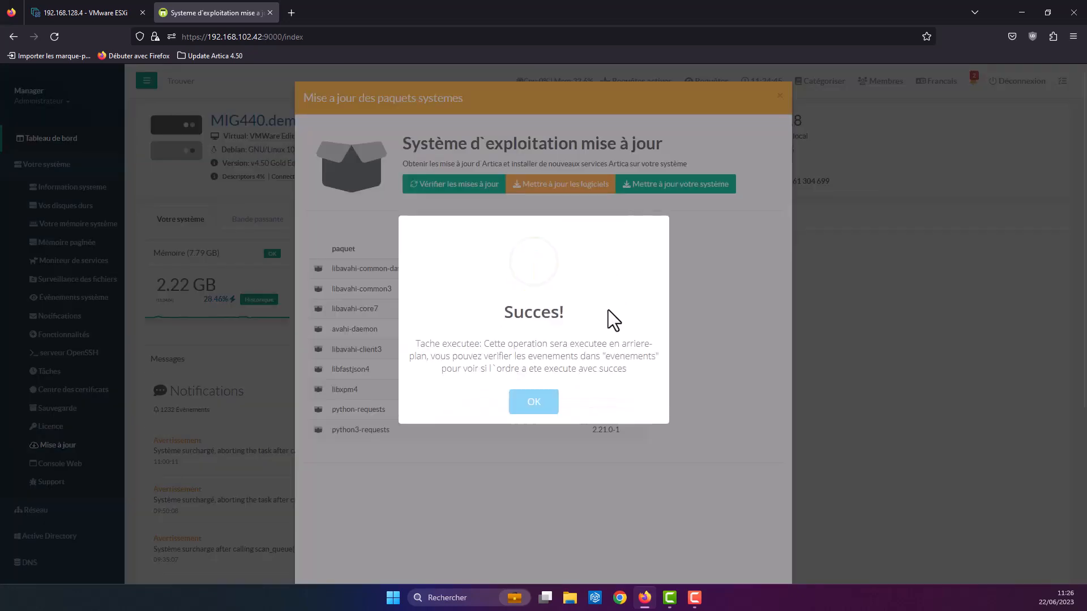
left_click(541, 400)
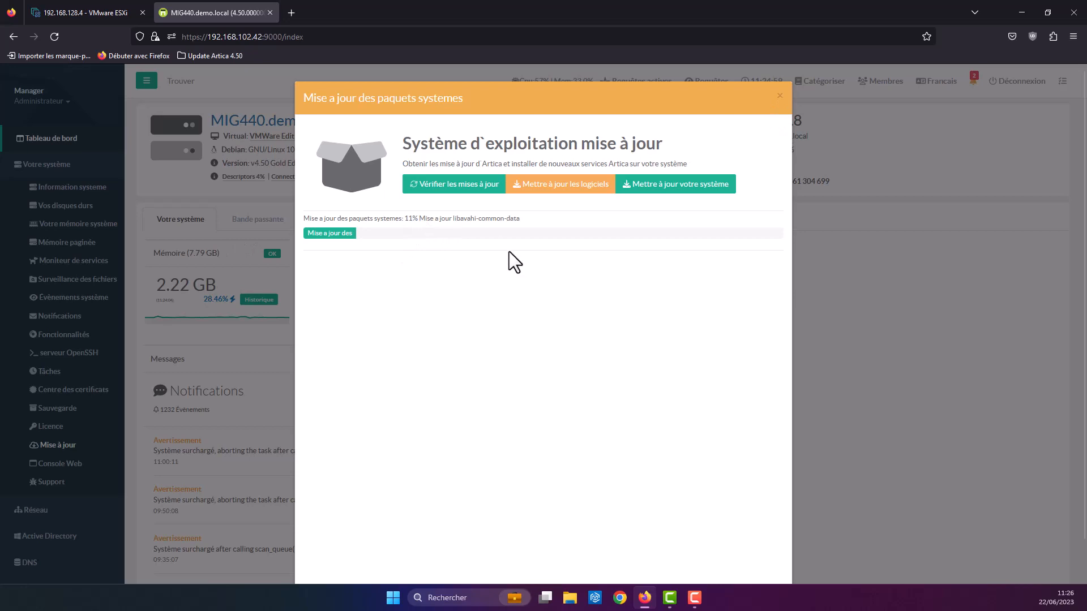
left_click(780, 96)
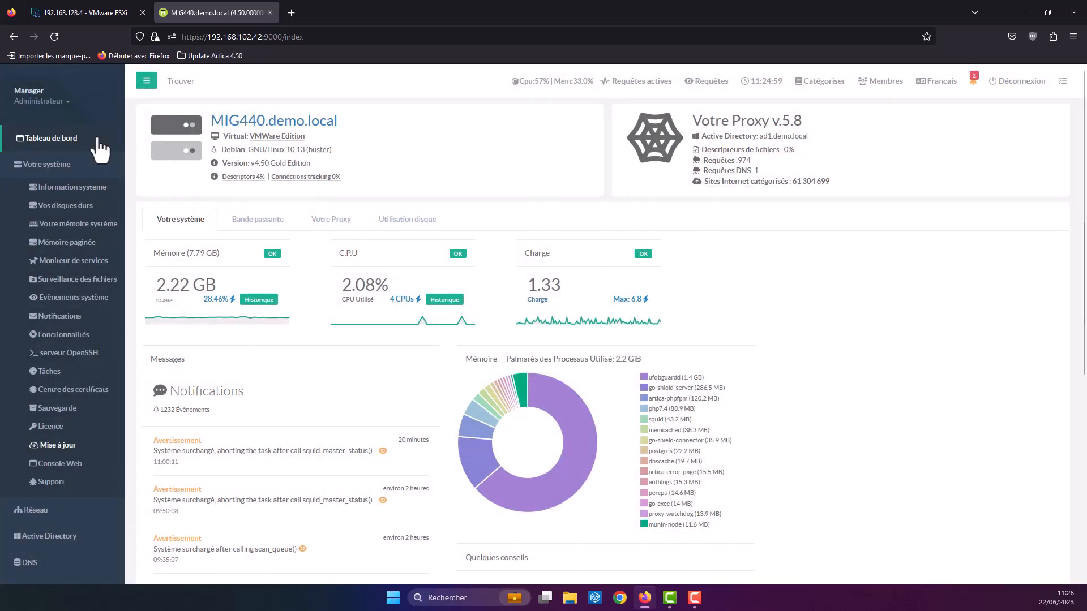
left_click(70, 141)
left_click(56, 141)
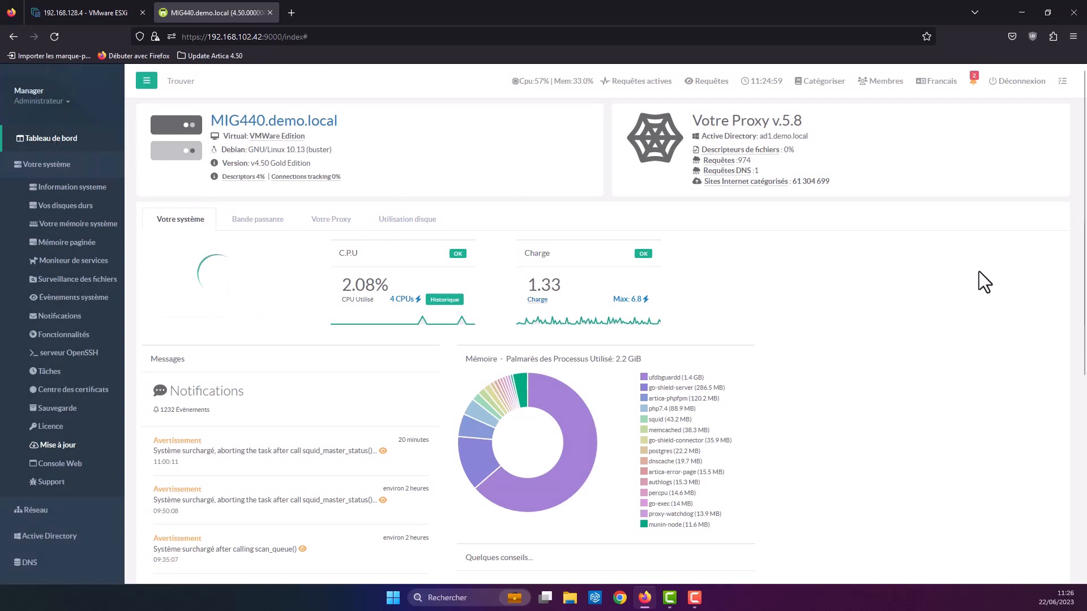
left_click(973, 90)
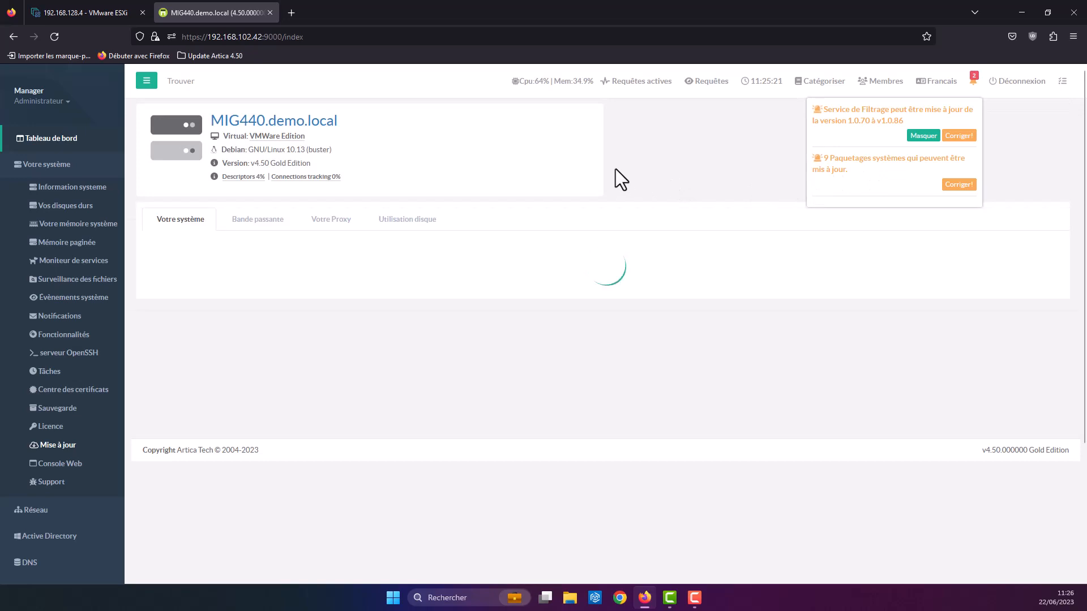
left_click(581, 166)
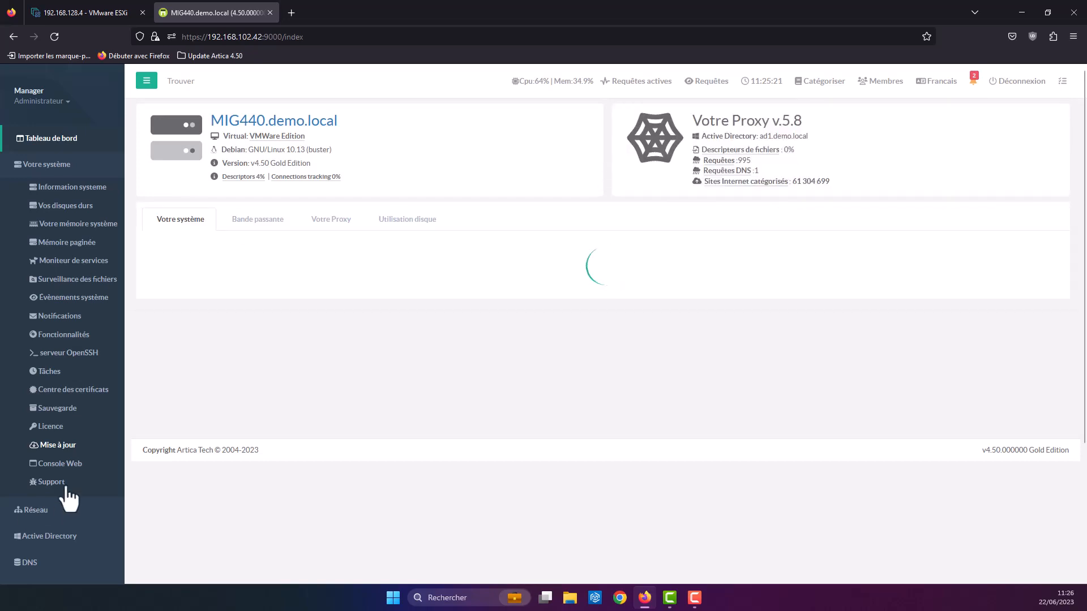
scroll(98, 476, "down", 3)
scroll(102, 485, "down", 3)
scroll(221, 546, "up", 6)
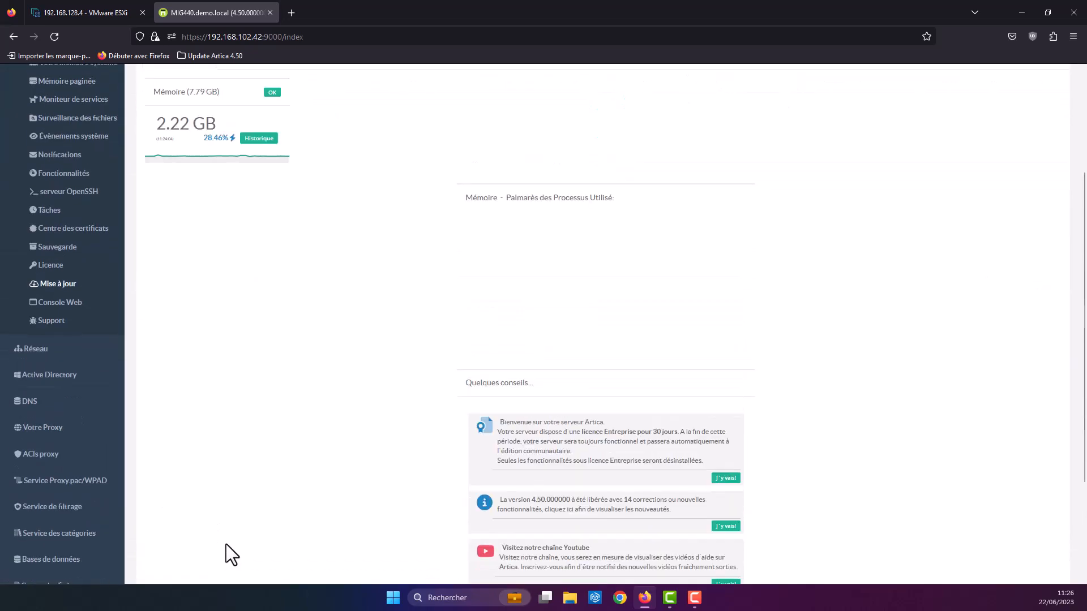